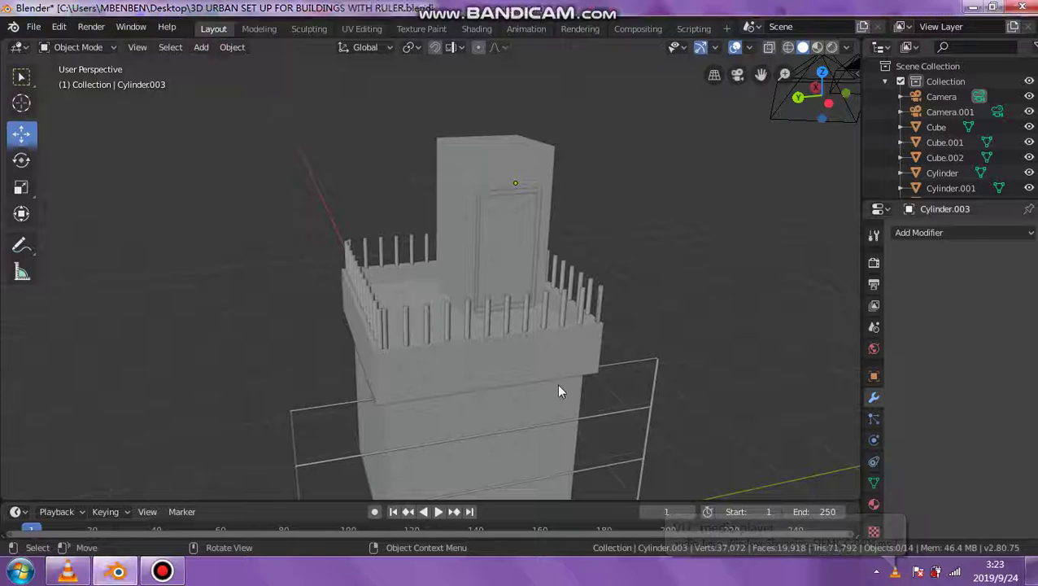
Step: Orbit closer to the balcony and select the front row of railing posts
mouse_move(516, 379)
middle_down()
mouse_move(460, 355)
mouse_move(456, 394)
mouse_move(552, 394)
mouse_move(527, 391)
mouse_move(481, 291)
mouse_move(475, 296)
middle_up()
scroll(482, 290, up, 3)
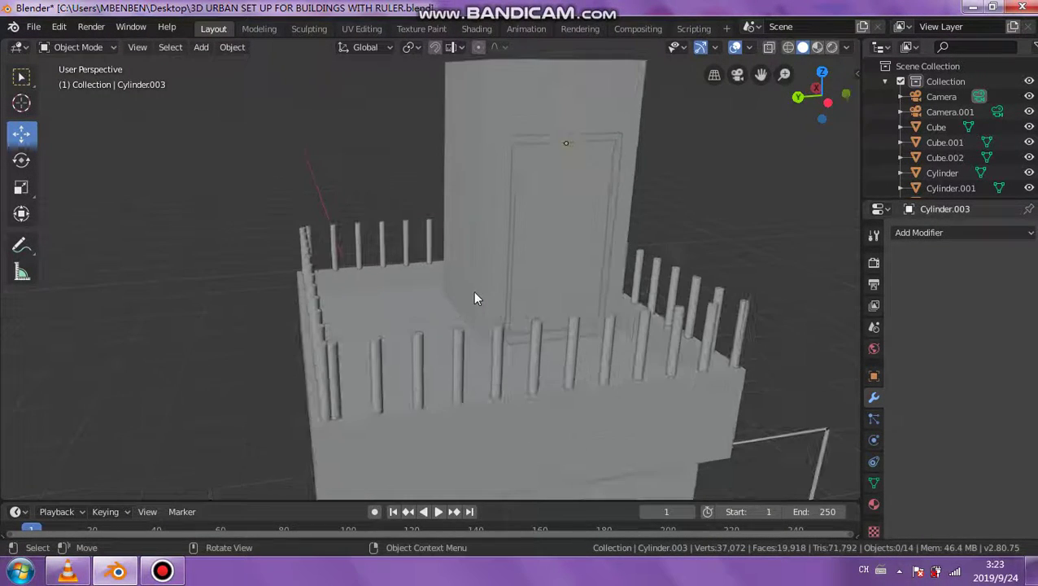
middle_drag(437, 349, 301, 361)
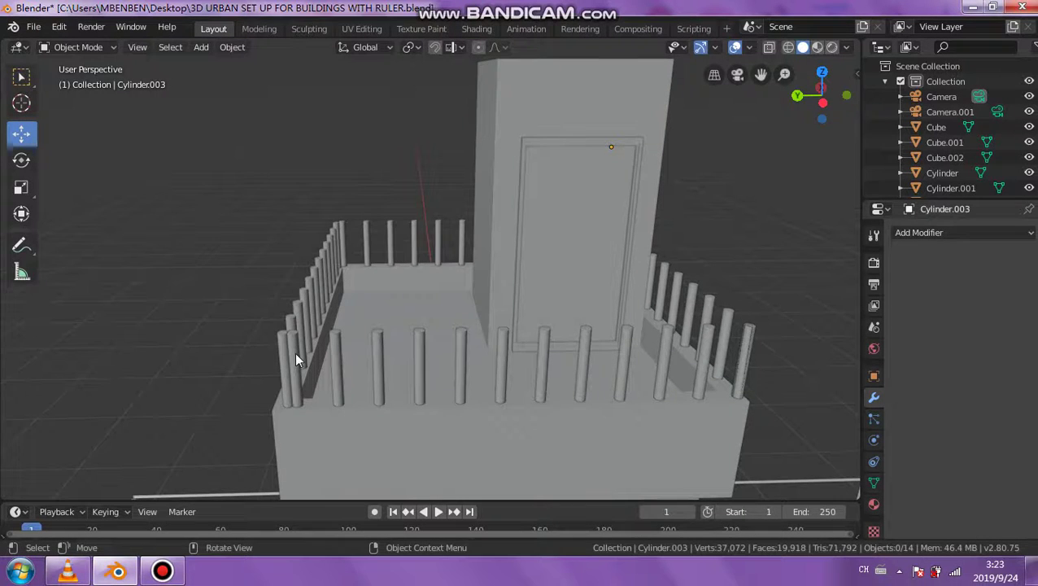
click(295, 355)
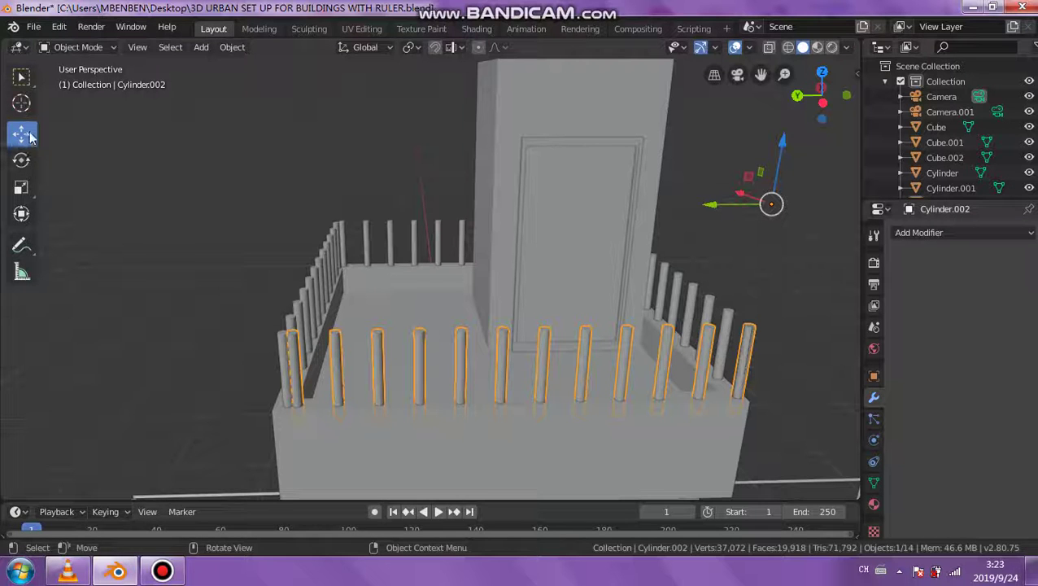
Step: Move the front railing row to a new position
scroll(579, 365, down, 3)
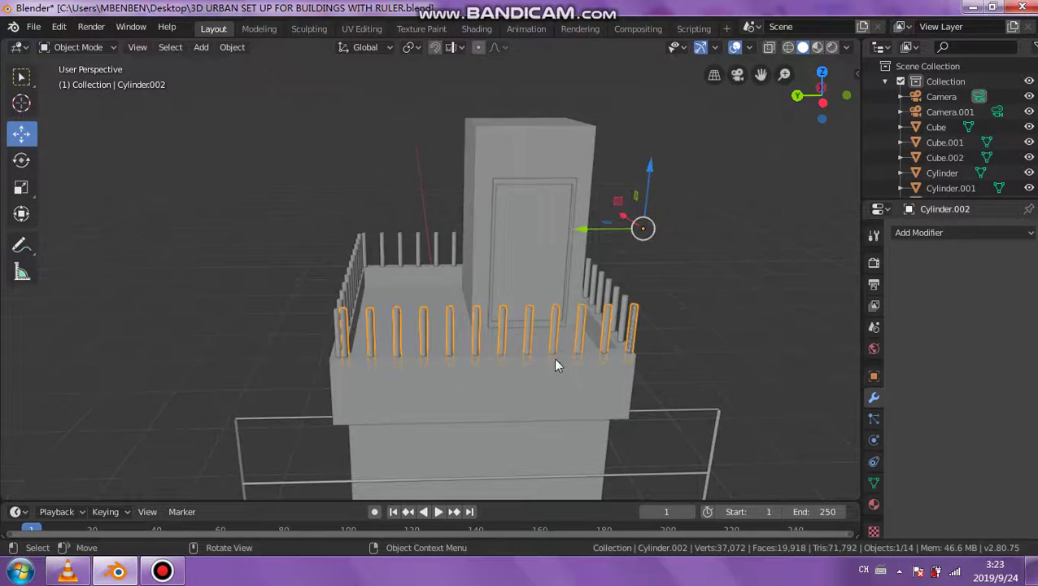
mouse_move(556, 364)
middle_down()
mouse_move(425, 351)
mouse_move(538, 323)
middle_up()
key(g)
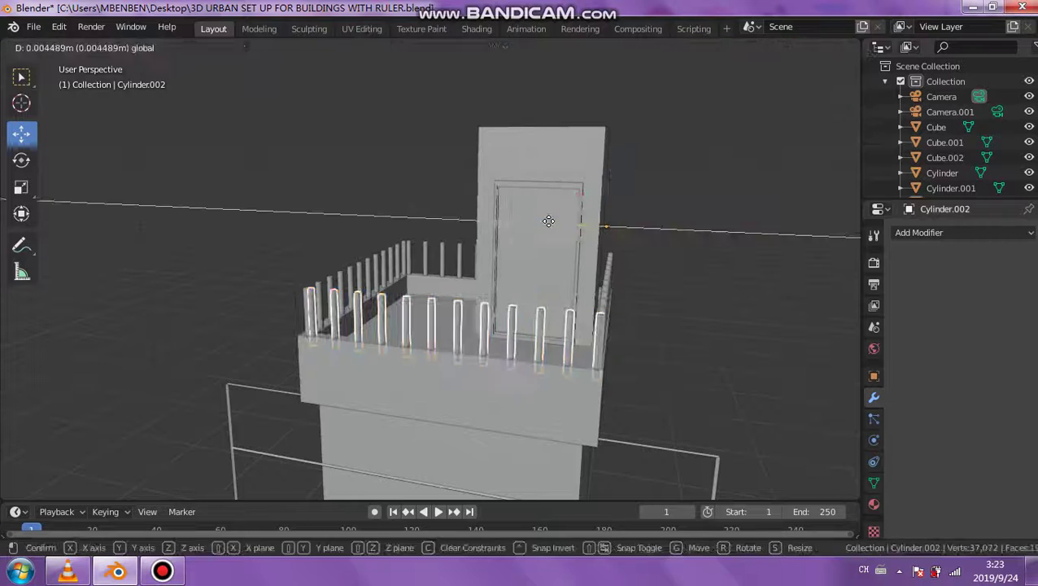
click(549, 219)
Step: Select the left, back and right rows of railing posts and bring up their context menu
mouse_move(693, 296)
middle_down()
mouse_move(610, 328)
mouse_move(432, 338)
mouse_move(637, 341)
mouse_move(828, 301)
mouse_move(12, 317)
mouse_move(35, 341)
mouse_move(725, 347)
mouse_move(440, 332)
middle_up()
scroll(341, 337, up, 4)
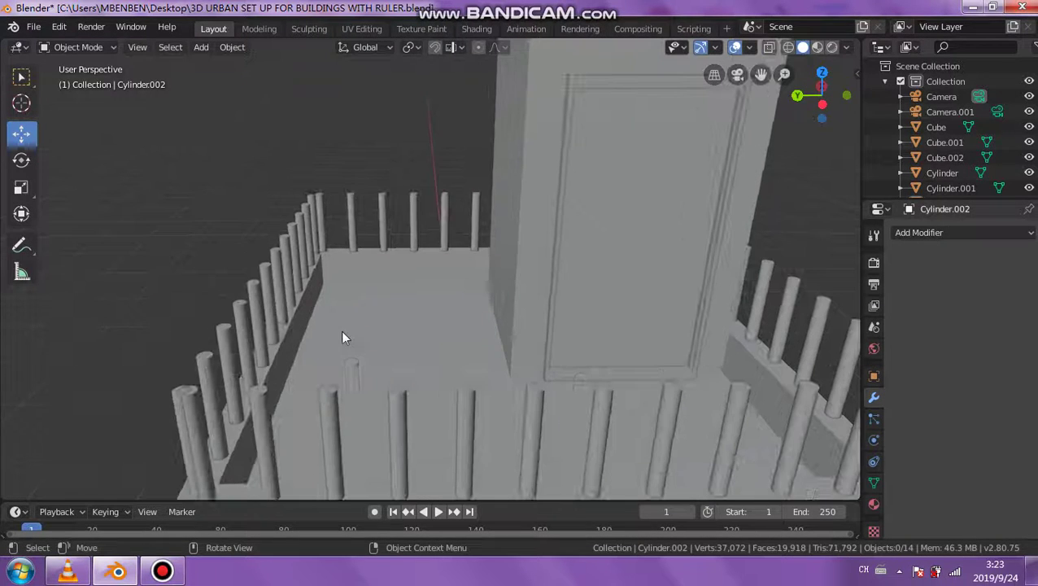
click(190, 48)
mouse_move(233, 69)
click(299, 227)
click(348, 211)
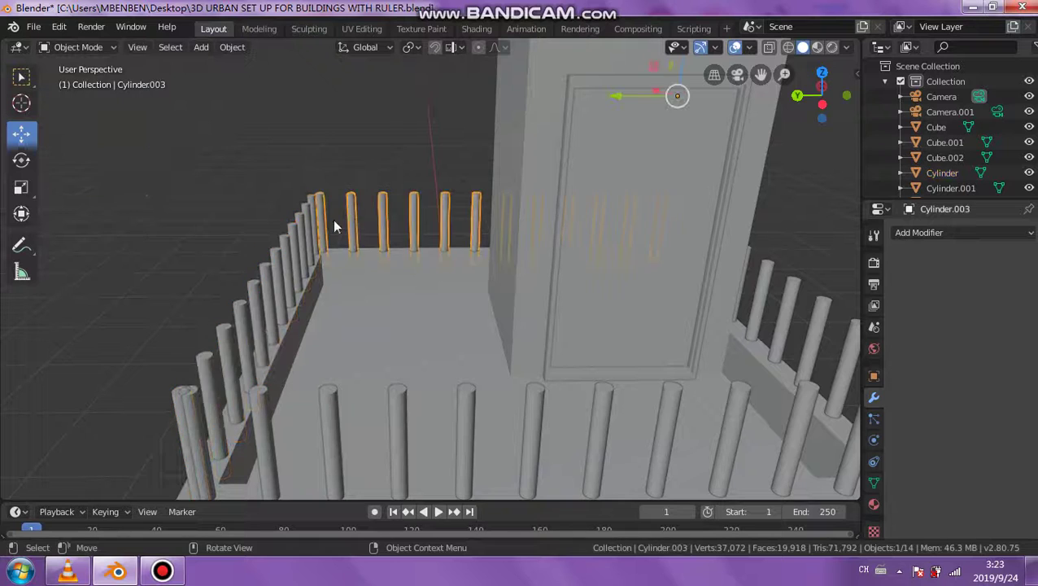
click(321, 237)
shift+click(352, 227)
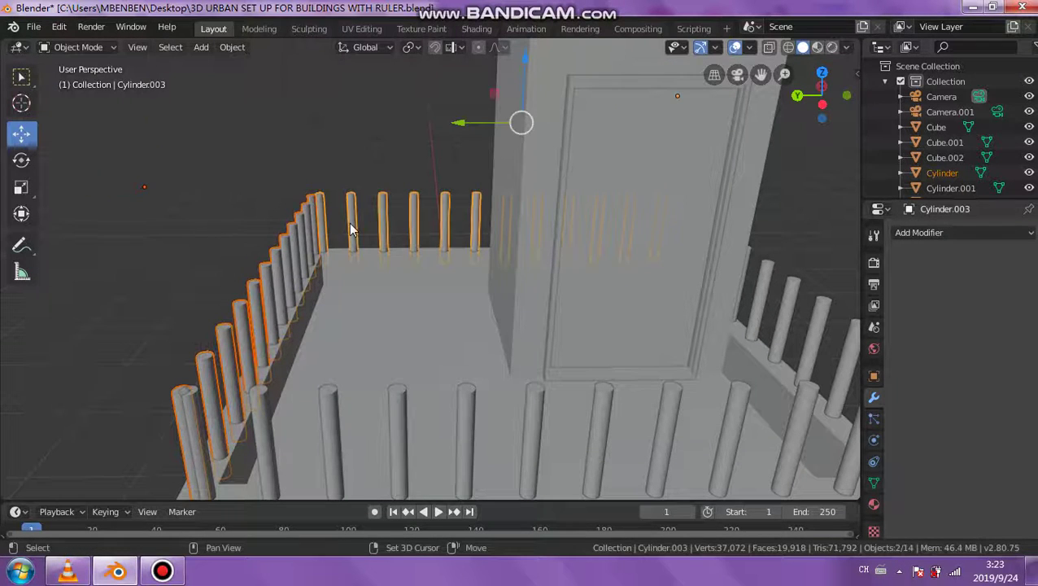
shift+click(810, 317)
right_click(811, 317)
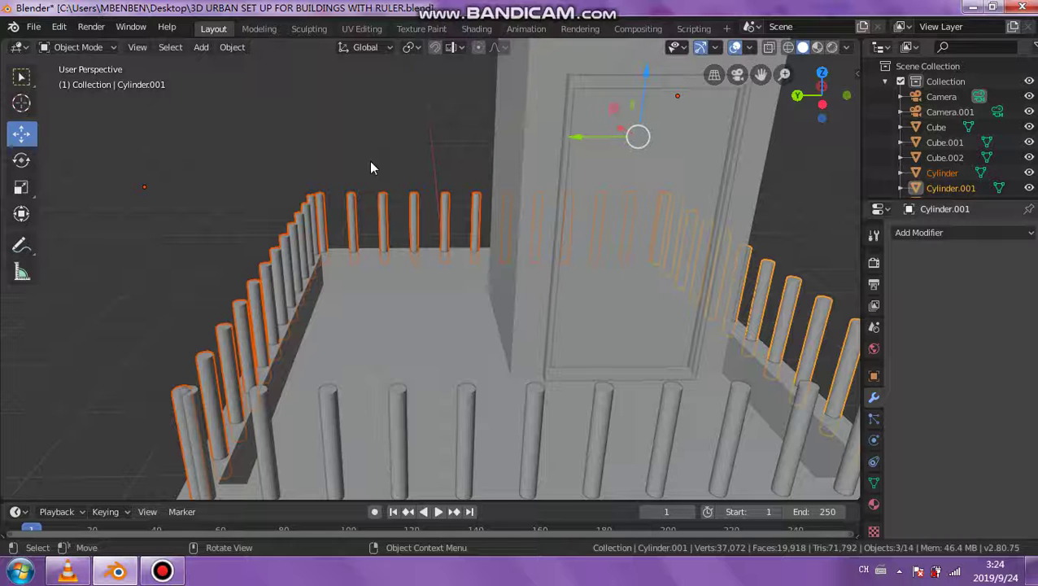
Step: Deselect the railing rows and bring up the Add menu from a frontal view of the building
click(332, 172)
scroll(358, 207, down, 2)
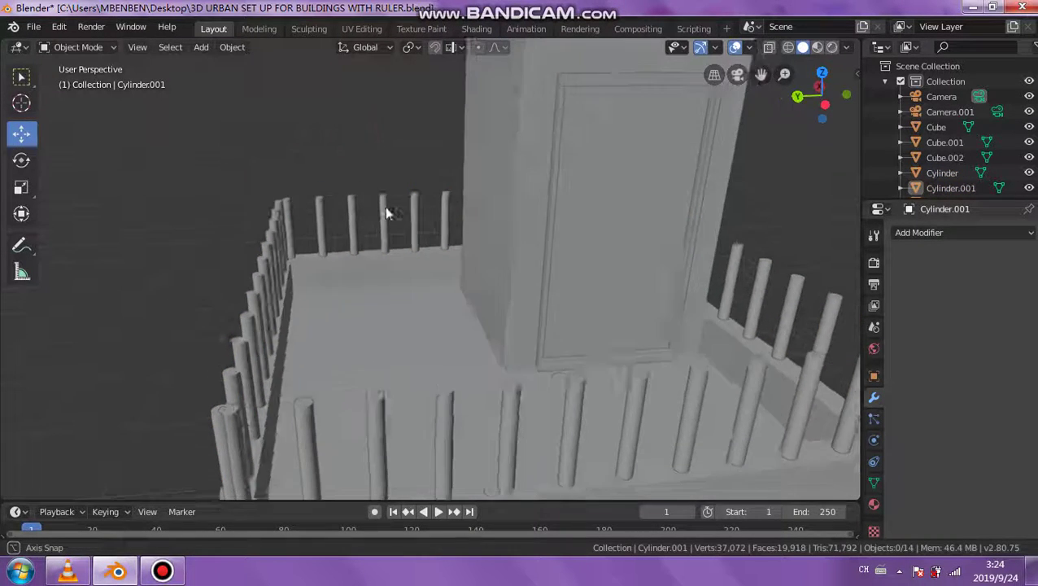
scroll(370, 203, down, 2)
scroll(371, 202, down, 2)
scroll(369, 204, down, 2)
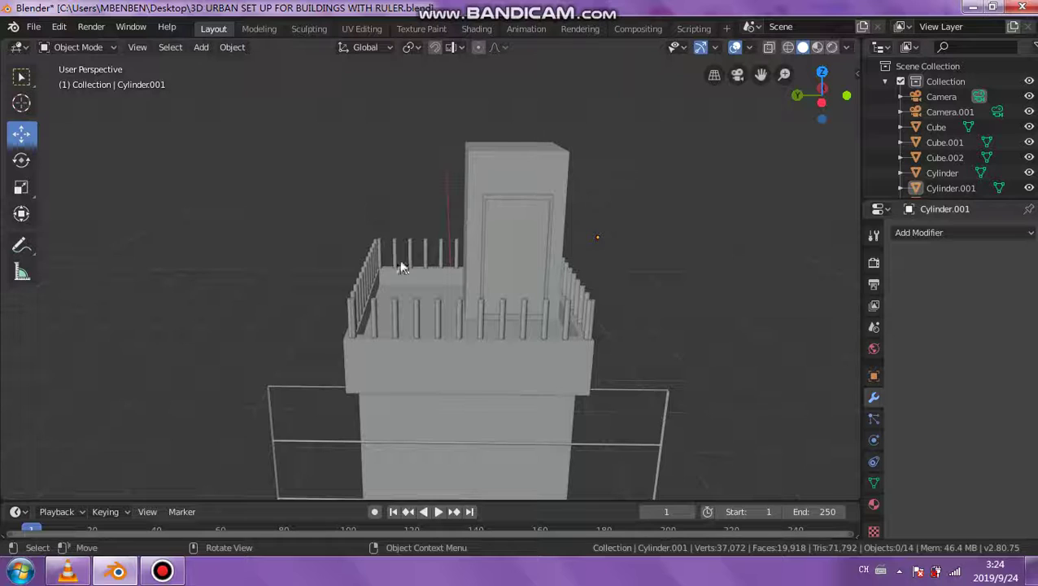
mouse_move(406, 264)
middle_down()
mouse_move(506, 273)
mouse_move(538, 261)
mouse_move(431, 283)
mouse_move(392, 260)
mouse_move(415, 248)
mouse_move(525, 248)
mouse_move(455, 273)
middle_up()
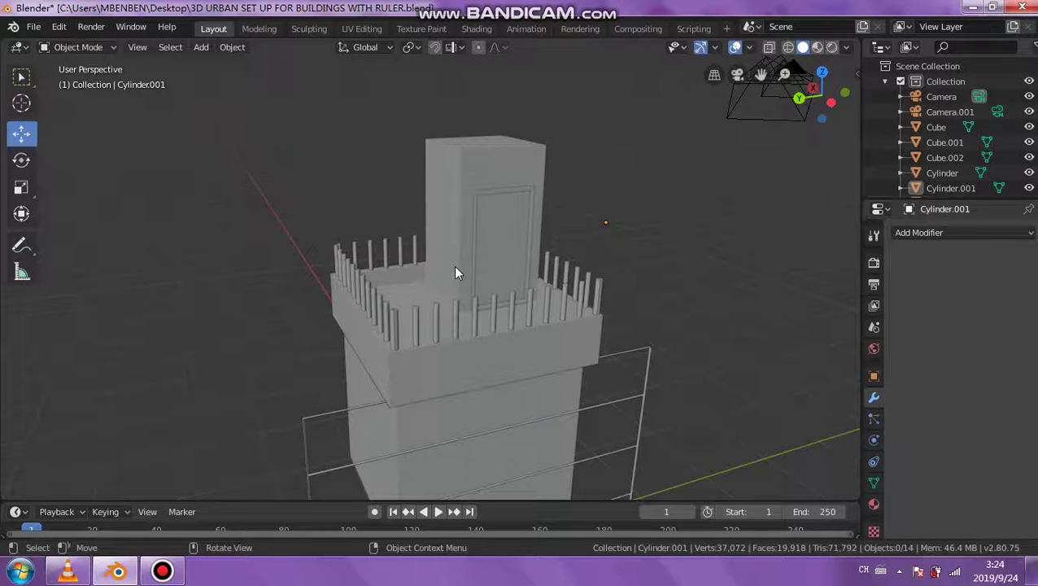
mouse_move(505, 292)
middle_down()
mouse_move(540, 294)
mouse_move(500, 296)
mouse_move(513, 301)
mouse_move(560, 285)
mouse_move(354, 228)
middle_up()
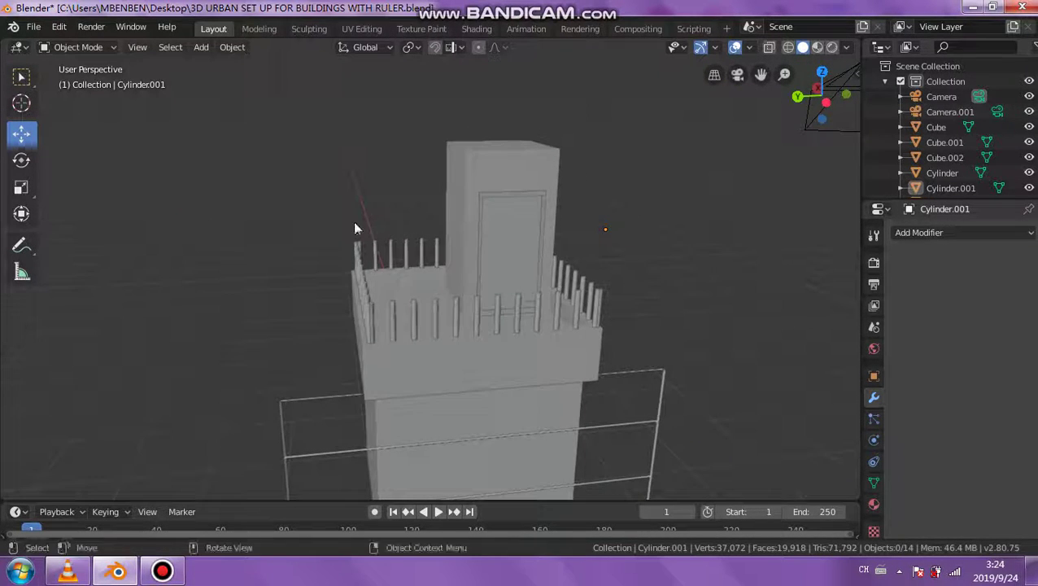
click(202, 49)
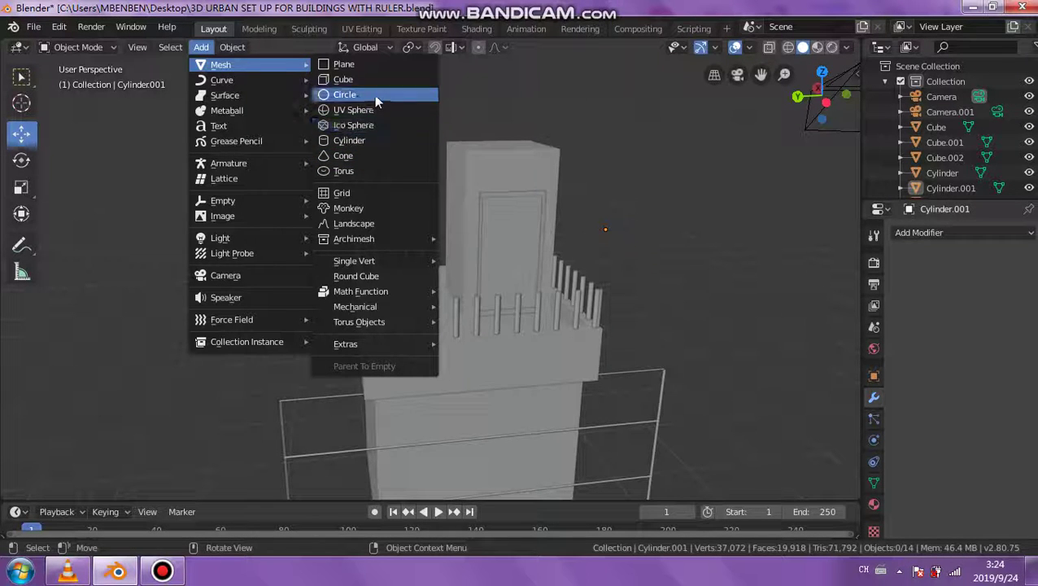
Step: Add a cylinder, raise it above the balcony, and squash it along Z into a wide drum
click(371, 137)
middle_drag(634, 402, 571, 407)
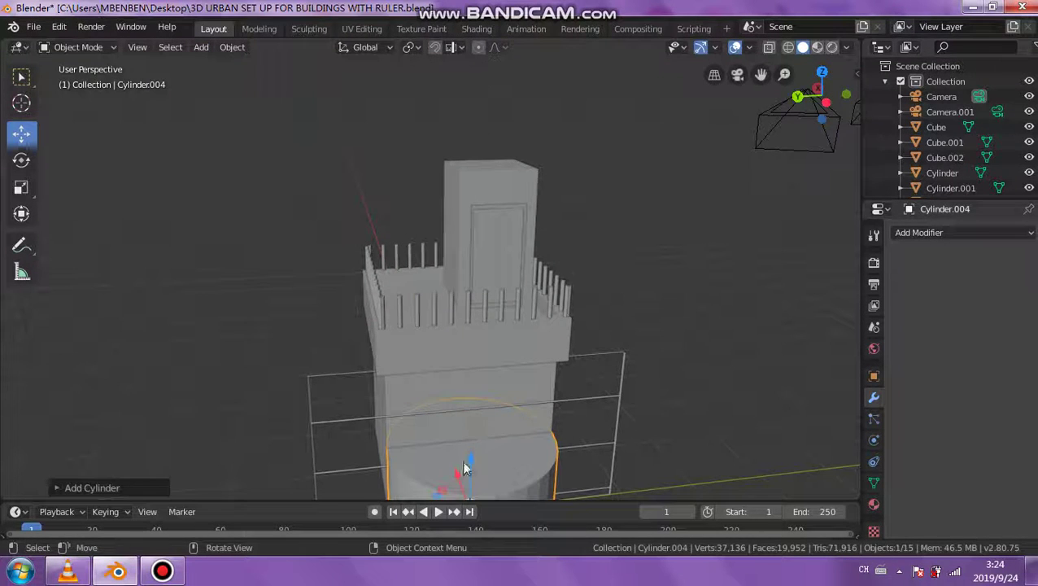
drag(472, 458, 453, 152)
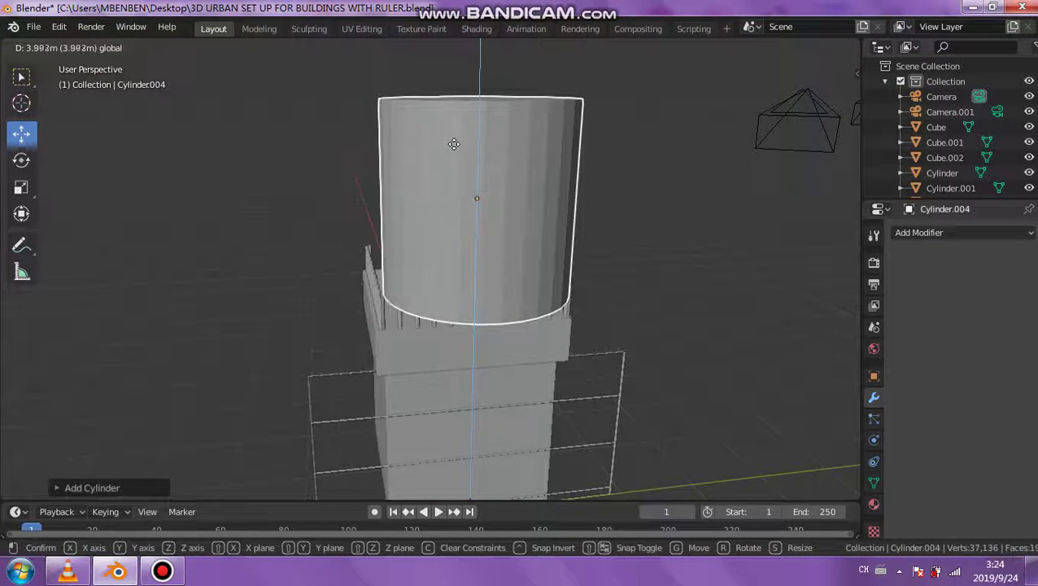
middle_drag(453, 154, 448, 167)
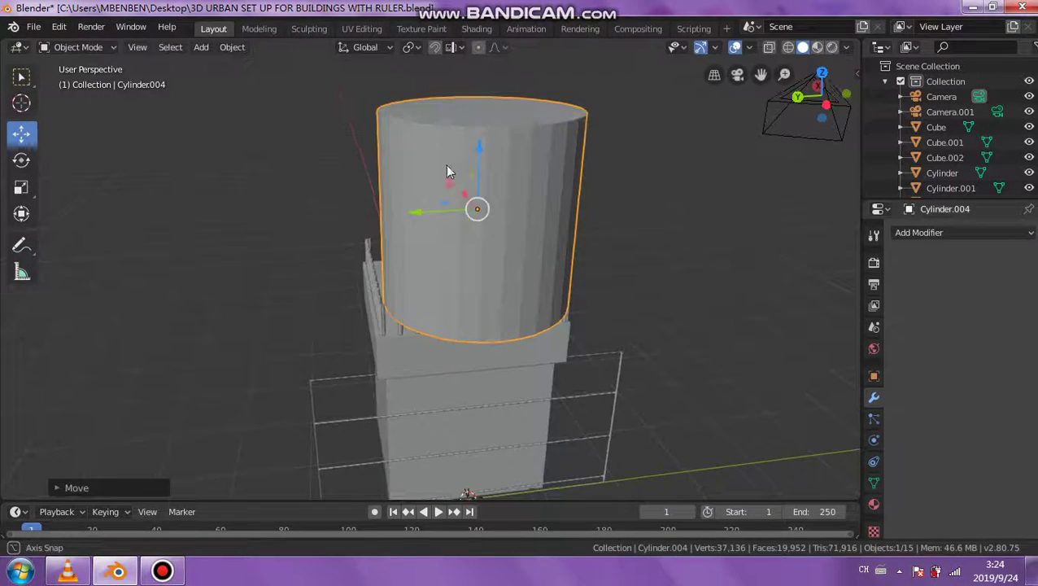
click(23, 189)
mouse_move(479, 158)
mouse_down()
mouse_move(476, 208)
mouse_move(490, 180)
mouse_up()
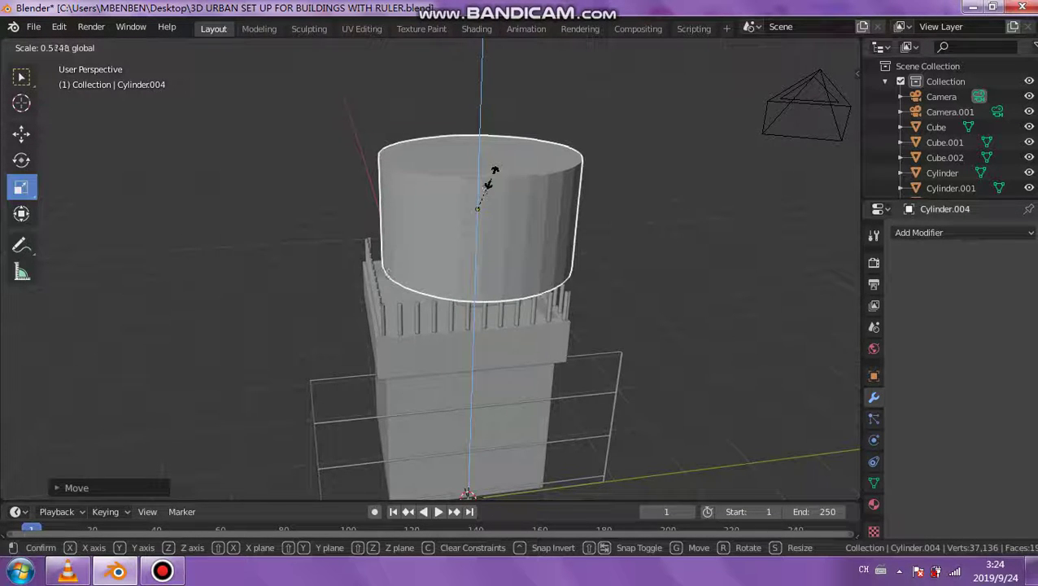
drag(491, 177, 491, 181)
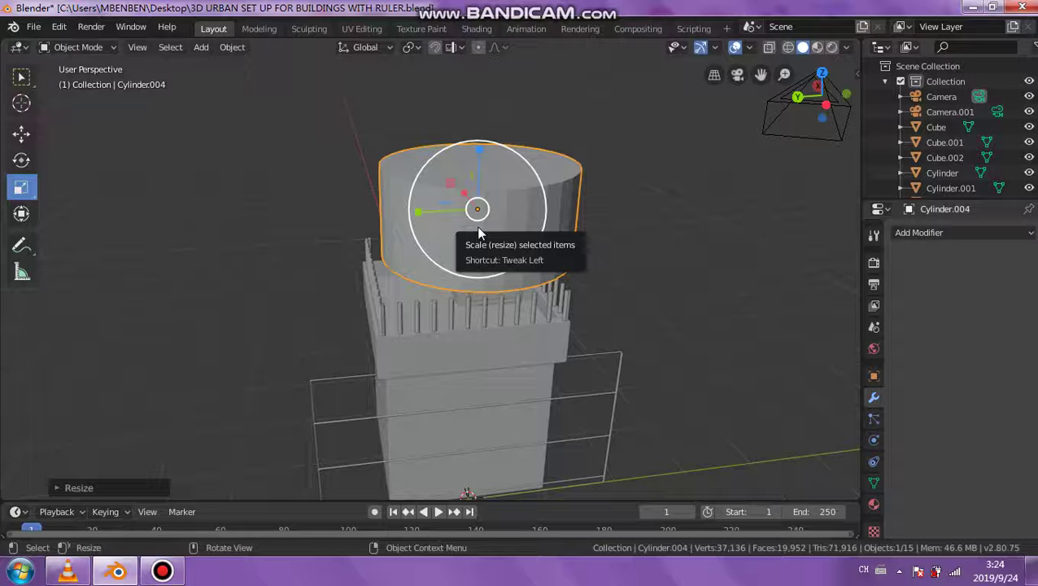
Step: Rotate the cylinder 90° about Y and begin scaling it along X
key(r)
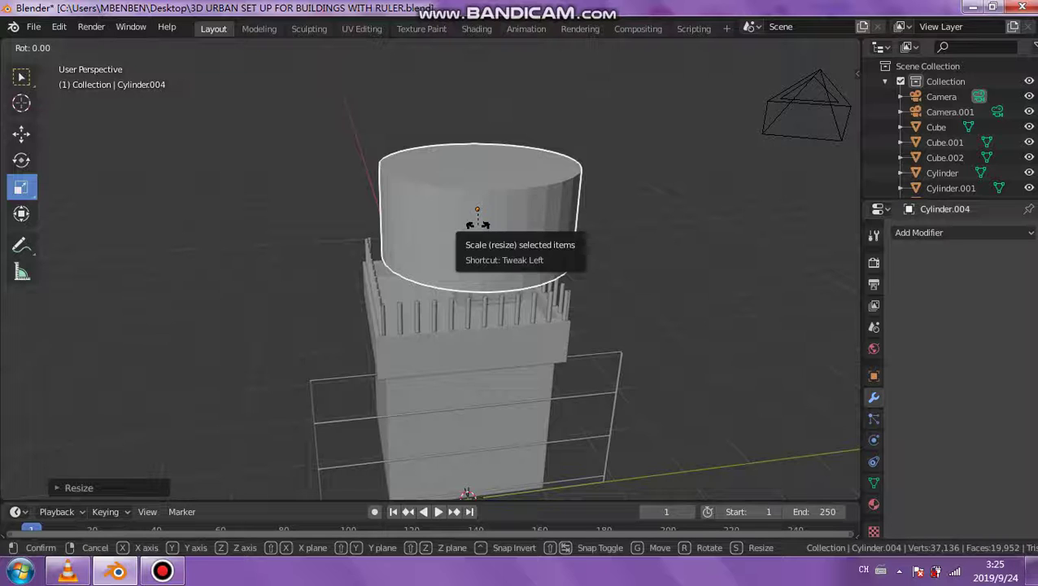
key(y)
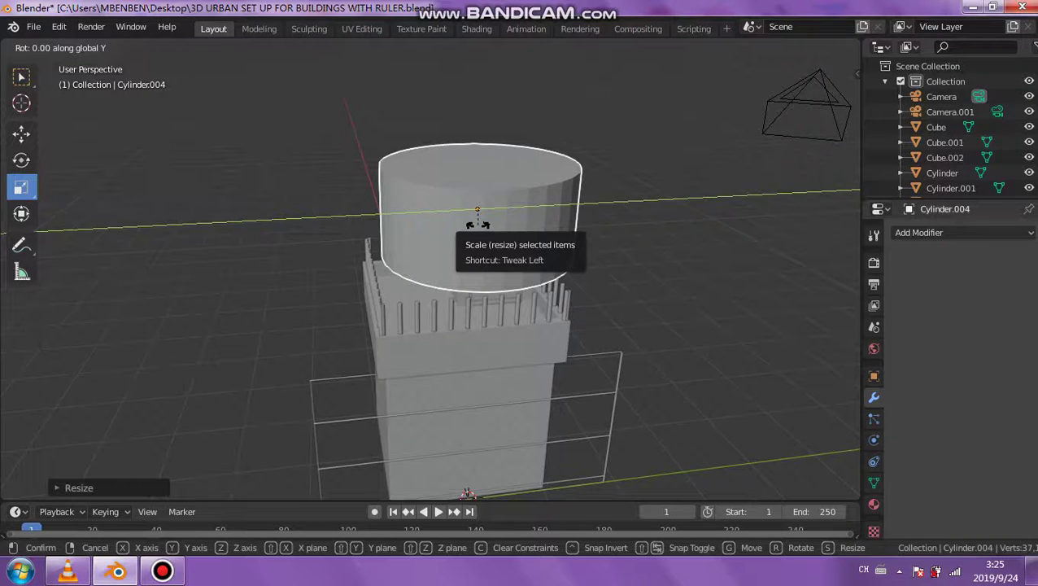
text(90)
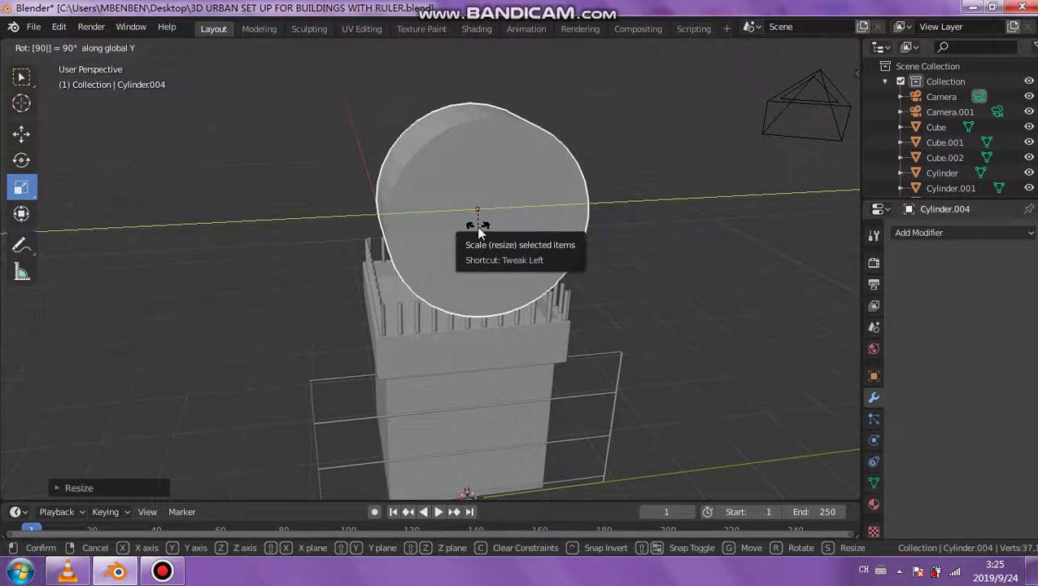
key(Return)
mouse_move(476, 225)
middle_down()
mouse_move(490, 318)
mouse_move(535, 259)
mouse_move(501, 213)
middle_up()
key(s)
key(x)
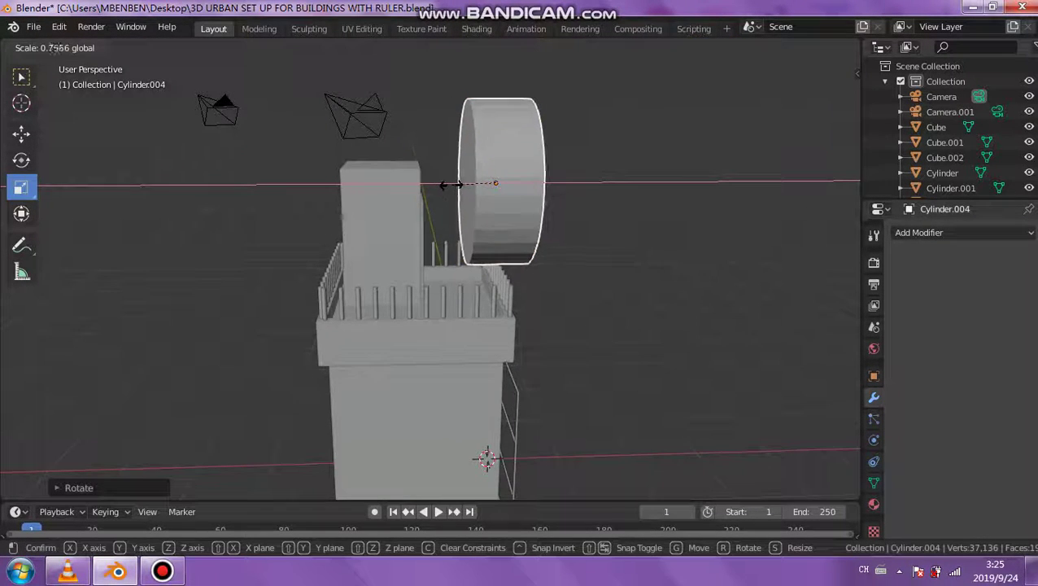
Step: Confirm the thinner cylinder, enter Edit Mode, and shrink the disc into a small piece
click(488, 183)
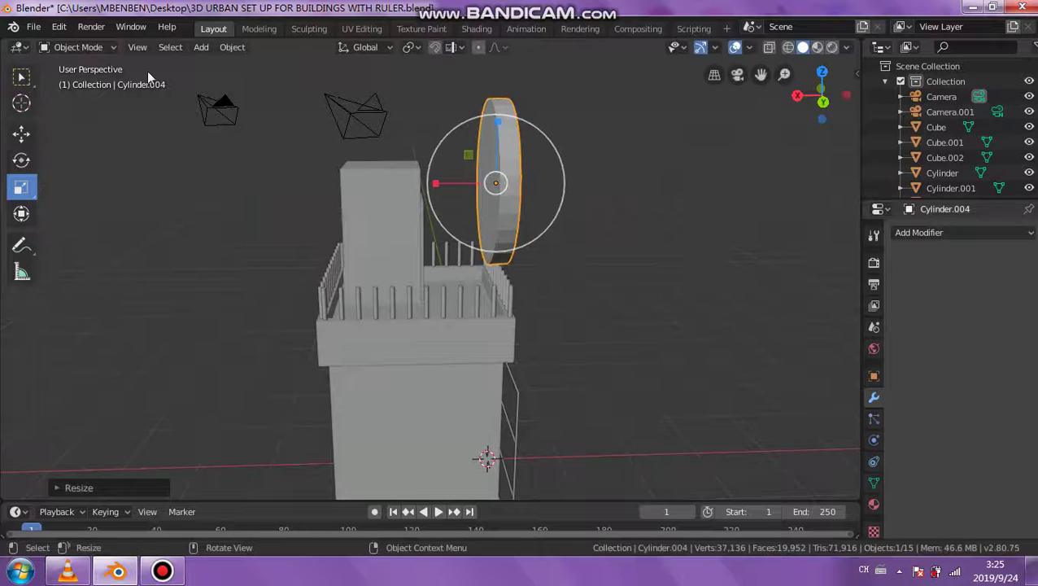
click(90, 47)
click(69, 82)
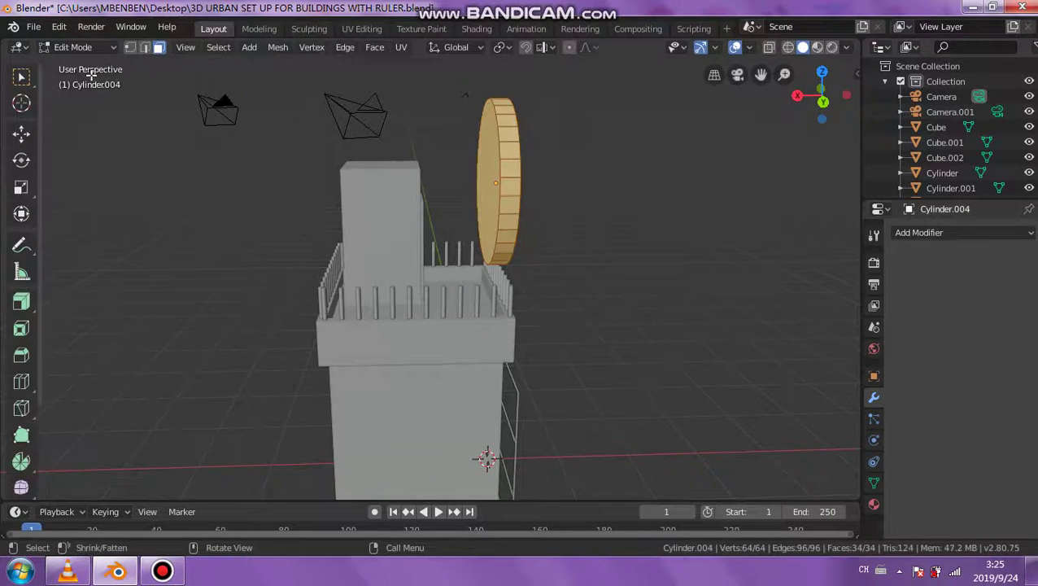
mouse_move(540, 173)
middle_down()
mouse_move(498, 178)
mouse_move(509, 185)
middle_up()
scroll(22, 423, down, 5)
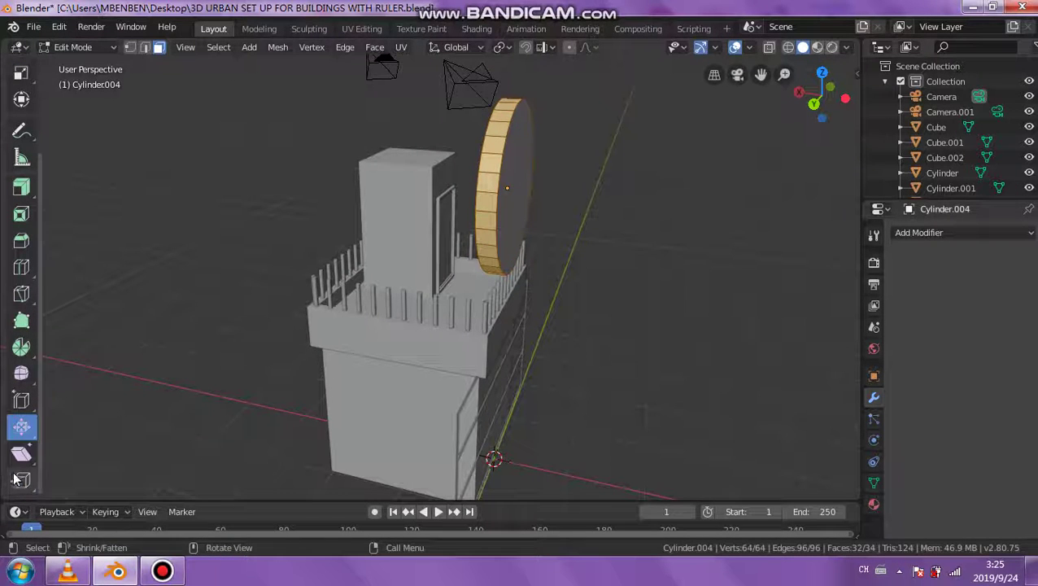
mouse_move(478, 213)
mouse_down()
mouse_move(499, 159)
mouse_move(505, 260)
mouse_up()
scroll(501, 227, up, 3)
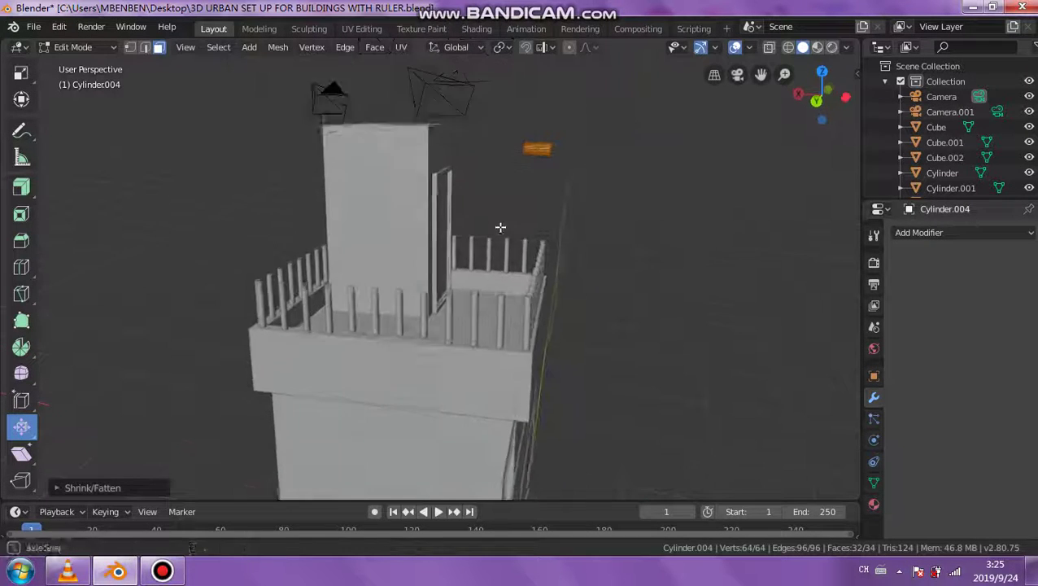
mouse_move(519, 170)
middle_down()
mouse_move(576, 172)
mouse_move(479, 142)
middle_up()
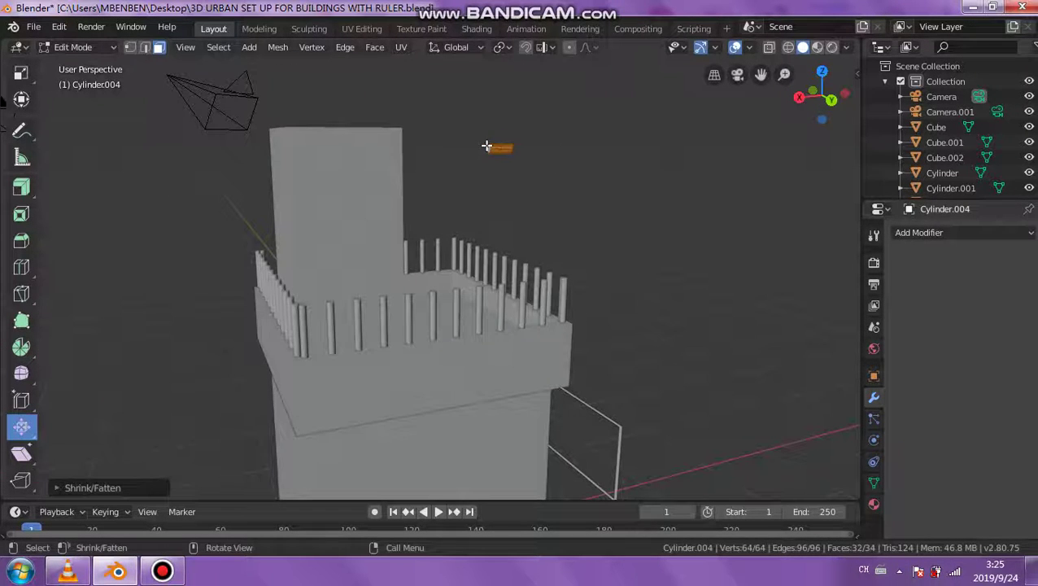
Step: Stretch one end of the cylinder out into a long rod, then switch to Top view
key(alt+a)
click(488, 147)
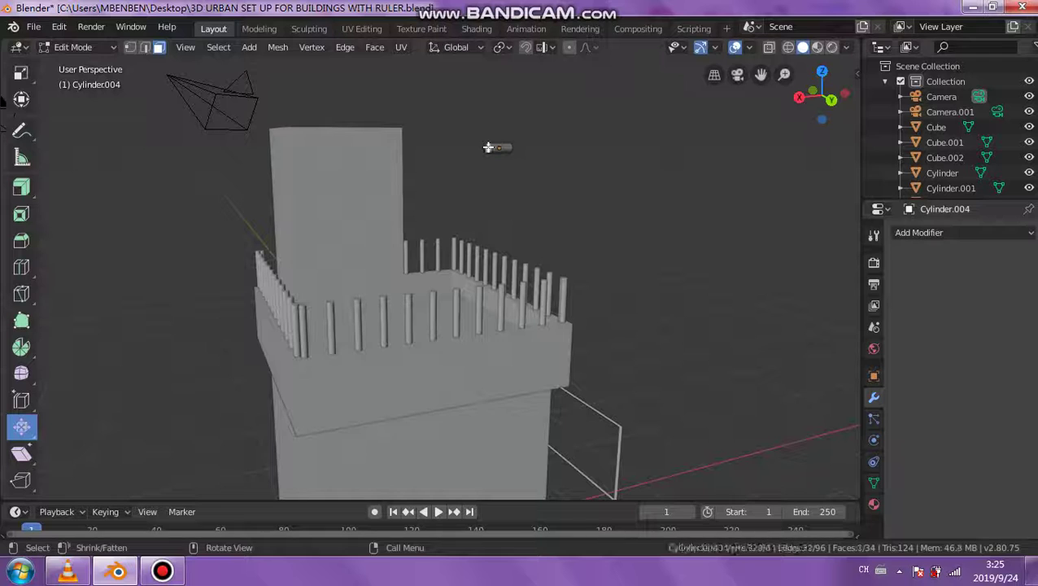
drag(491, 147, 512, 488)
middle_drag(488, 366, 551, 243)
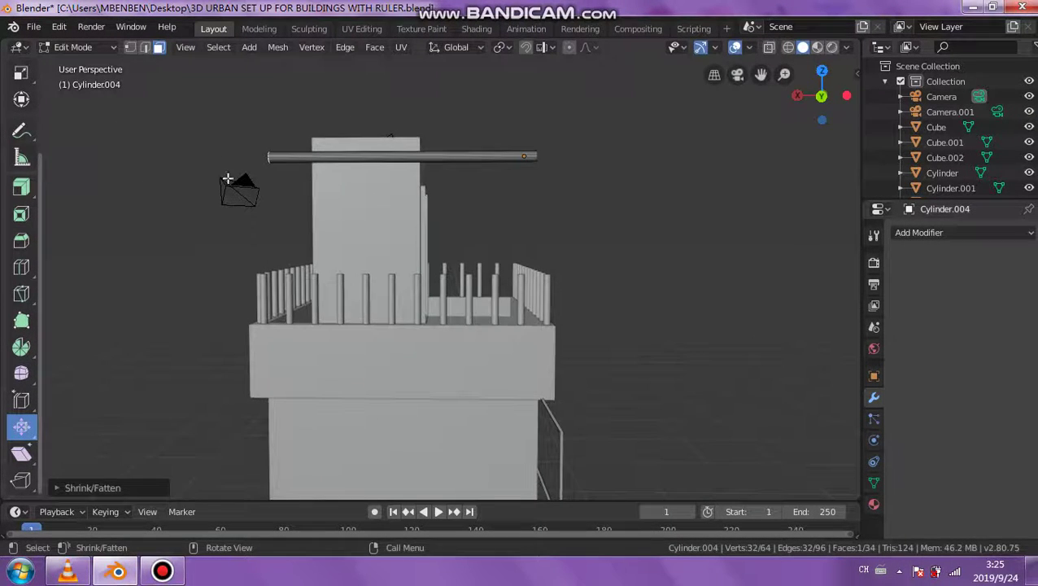
middle_drag(232, 178, 275, 203)
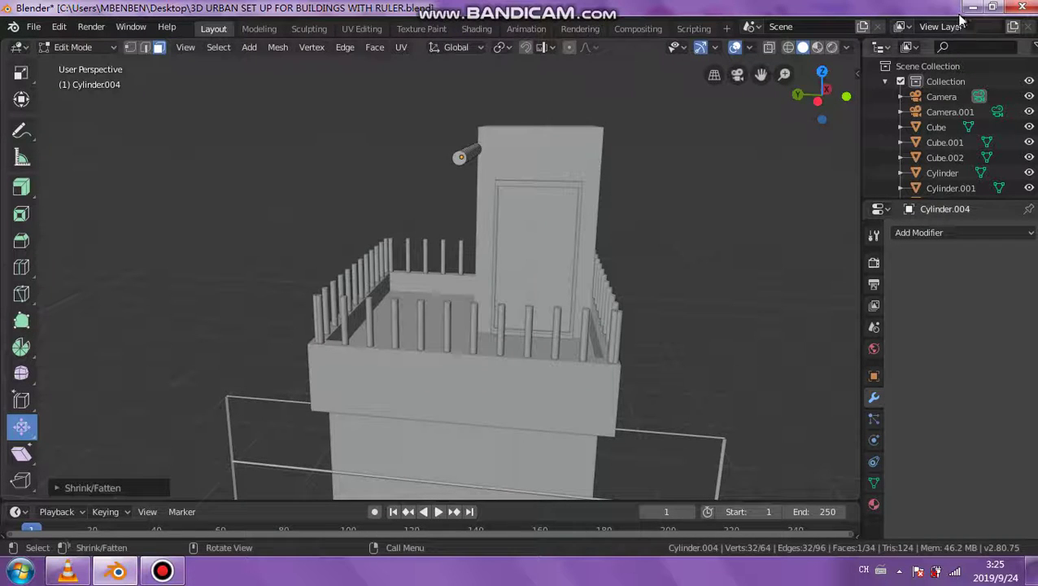
click(821, 71)
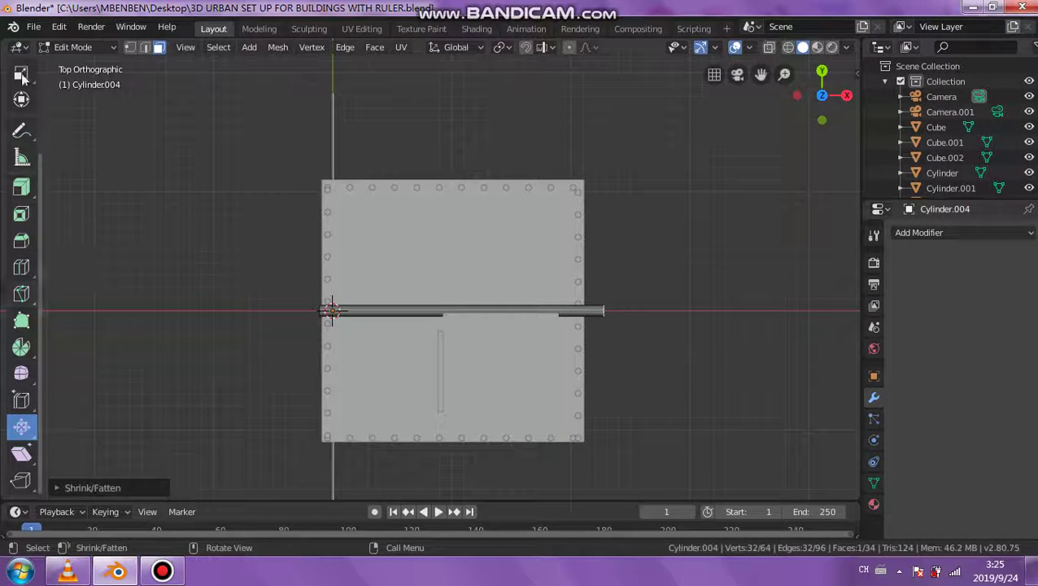
Step: Align the rod's end with the building's edge along X and return to Object Mode
scroll(25, 122, up, 5)
click(21, 132)
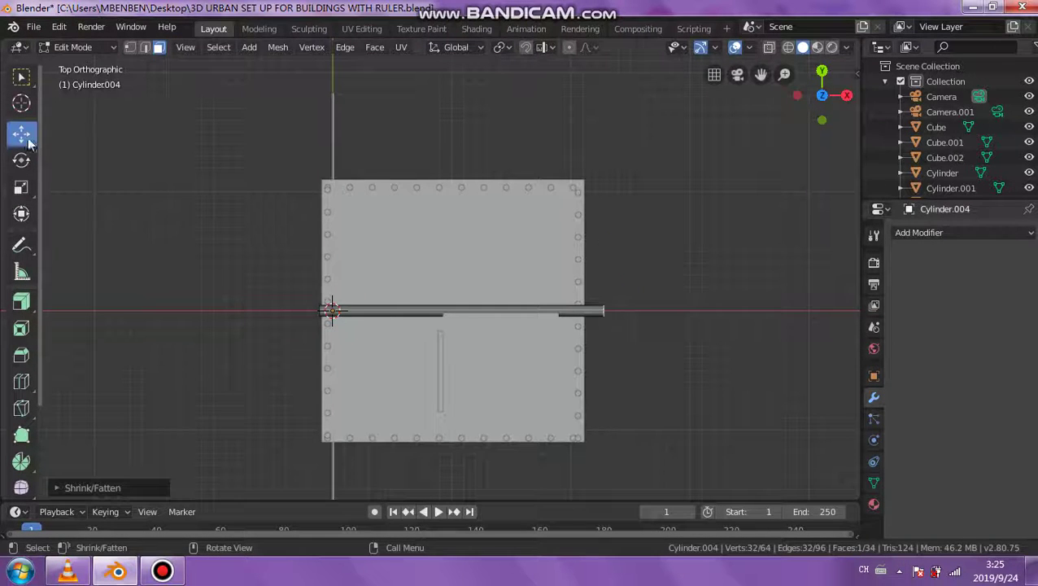
mouse_move(643, 312)
mouse_down()
mouse_move(737, 299)
mouse_move(627, 297)
mouse_up()
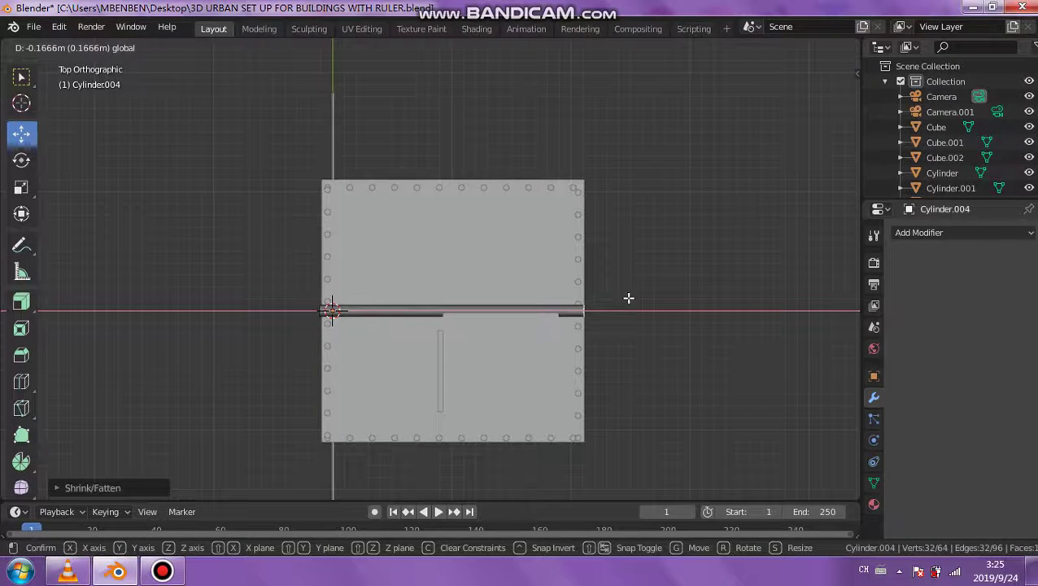
drag(627, 297, 628, 297)
click(76, 47)
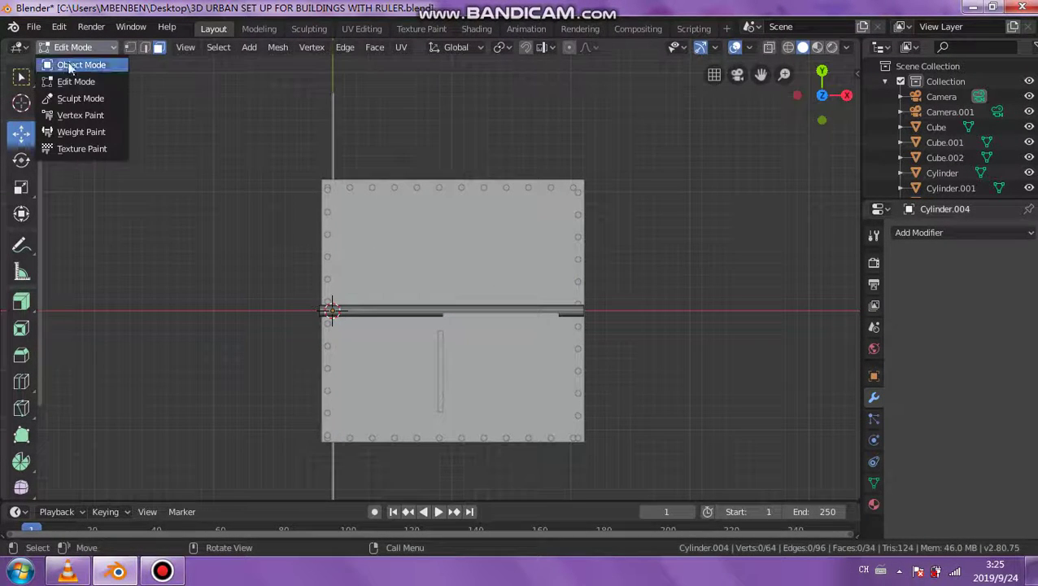
click(82, 65)
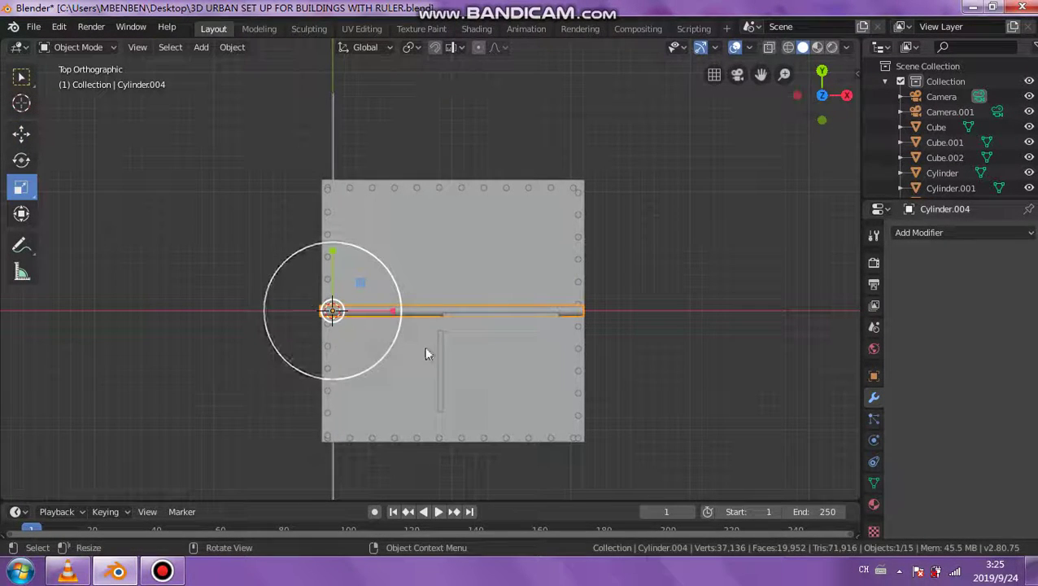
Step: Move the rod to the front edge and rest it on top of the railing posts
click(22, 133)
drag(330, 246, 350, 122)
scroll(362, 272, up, 3)
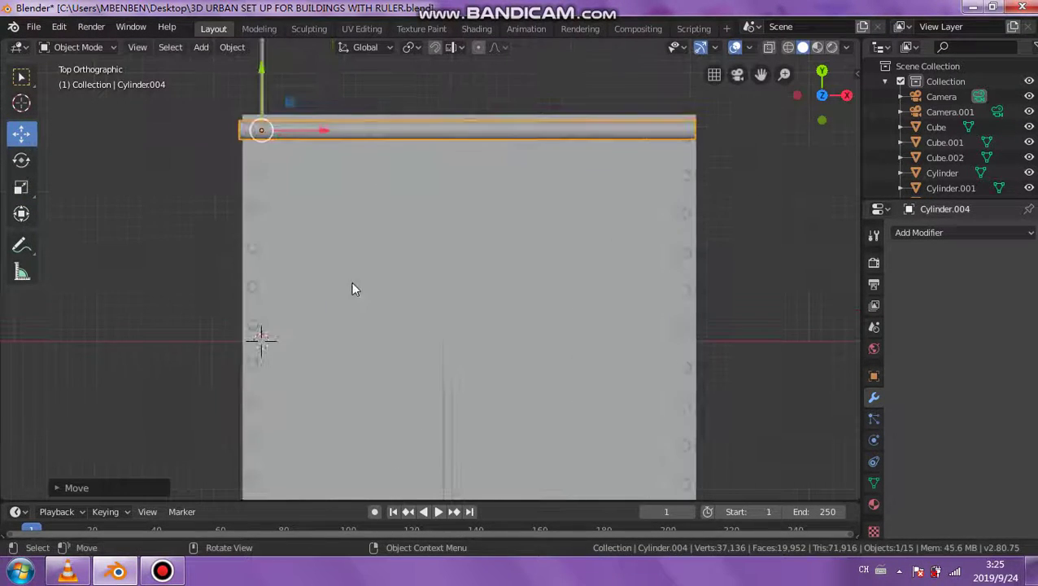
mouse_move(352, 284)
middle_down()
mouse_move(529, 153)
mouse_move(543, 163)
mouse_move(503, 188)
middle_up()
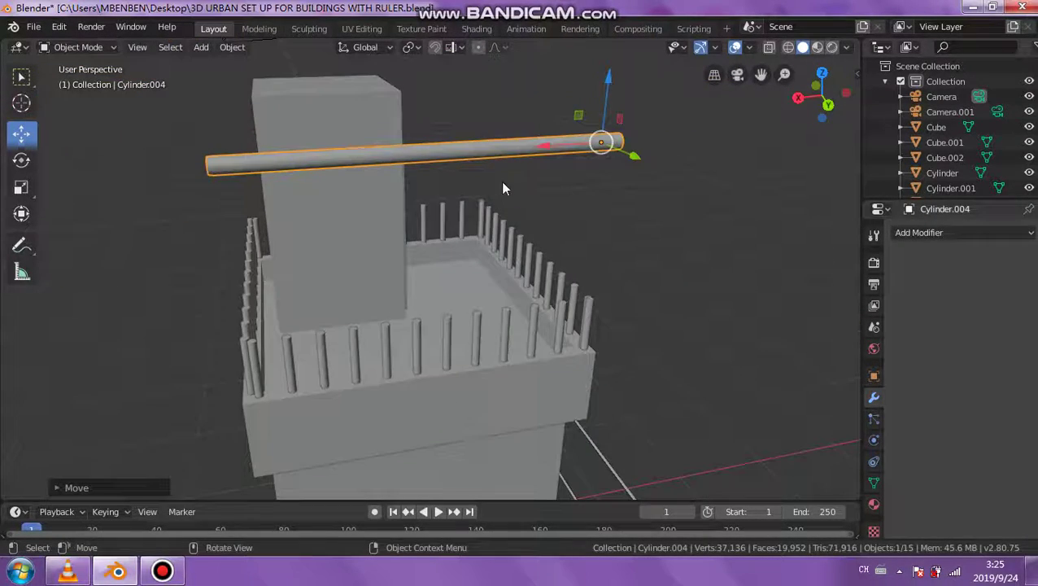
key(g)
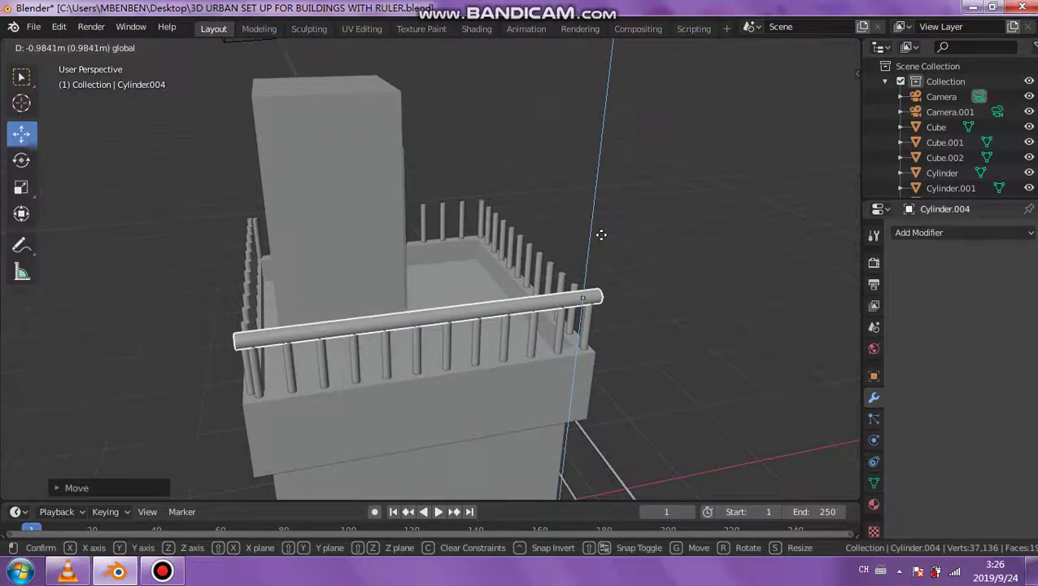
click(597, 232)
mouse_move(598, 232)
middle_down()
mouse_move(452, 287)
mouse_move(403, 271)
mouse_move(412, 249)
middle_up()
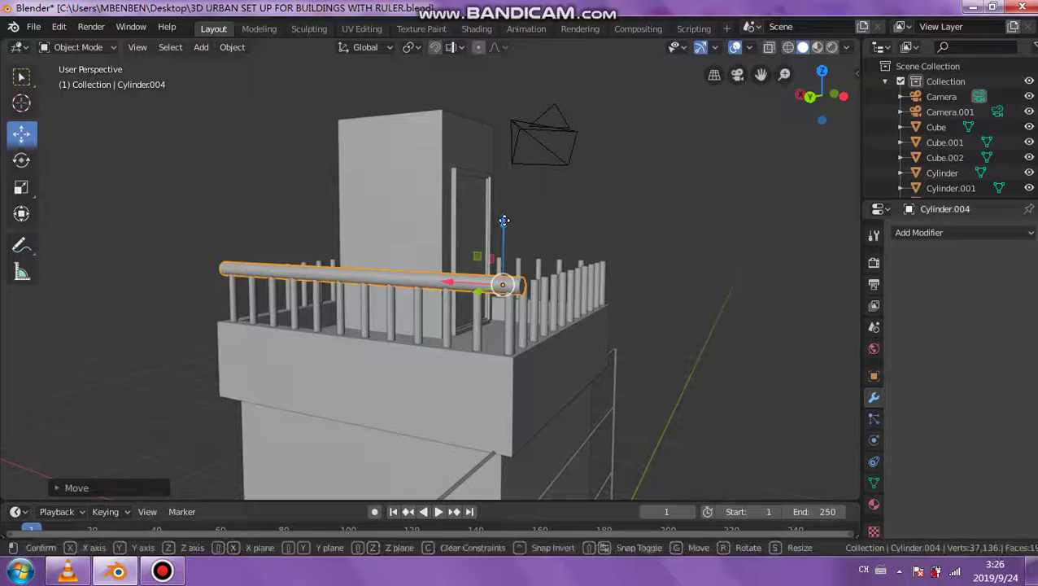
Step: In Edit Mode, select all of the rod and Shrink/Fatten it into a thinner handrail
click(89, 46)
click(77, 79)
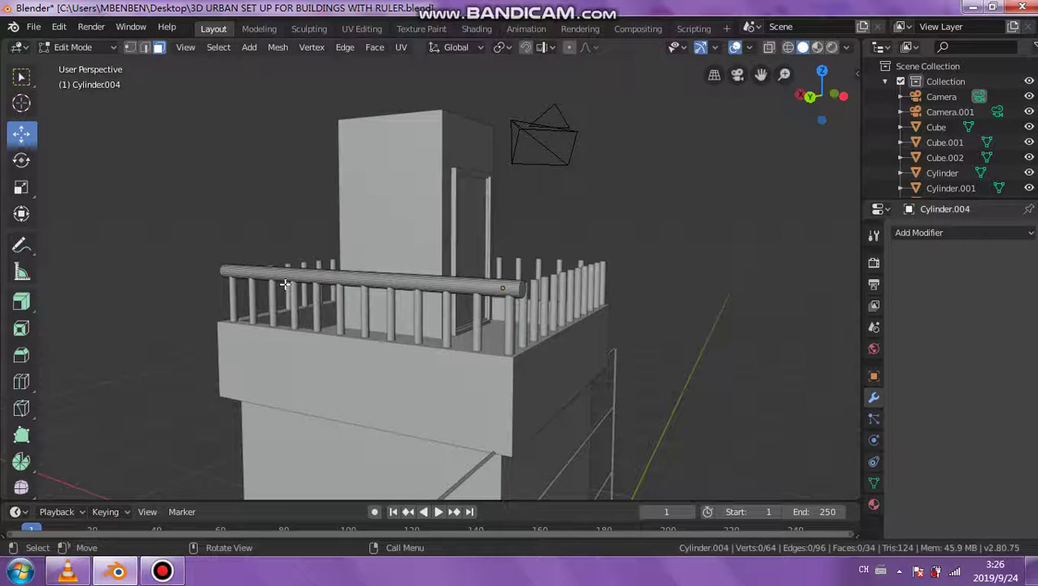
key(a)
middle_drag(285, 283, 489, 283)
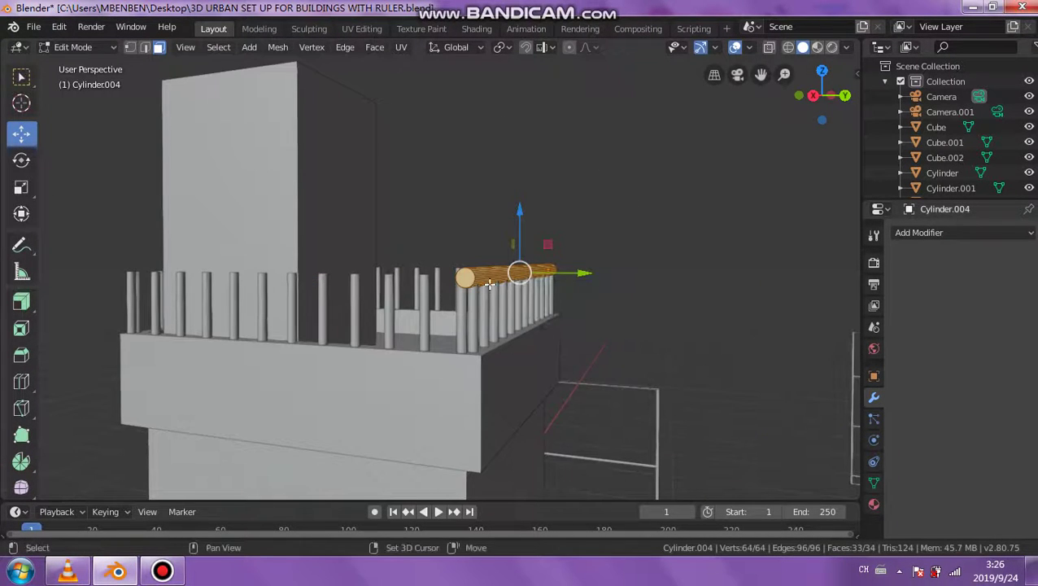
scroll(24, 342, down, 3)
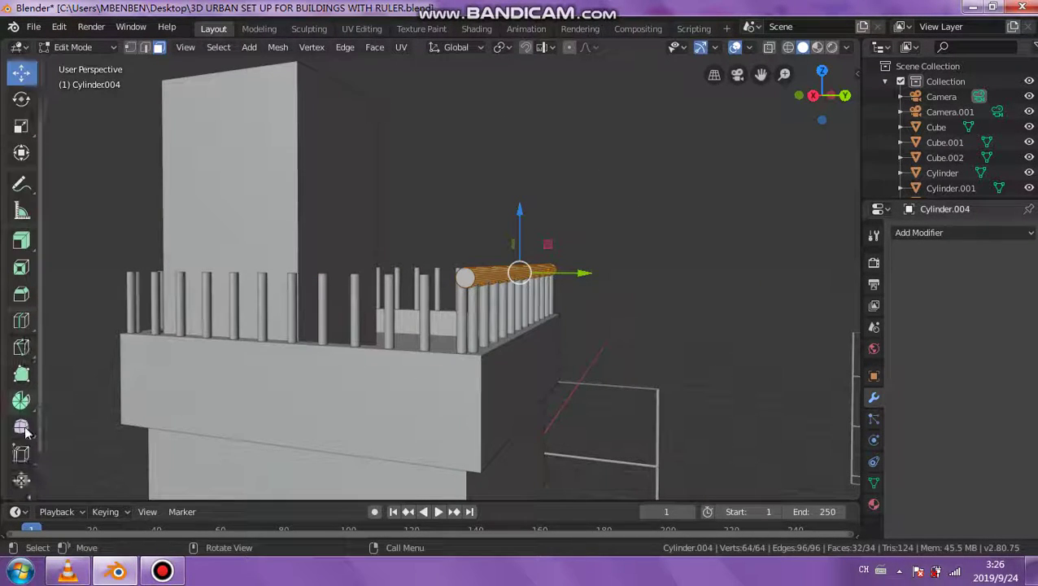
click(22, 481)
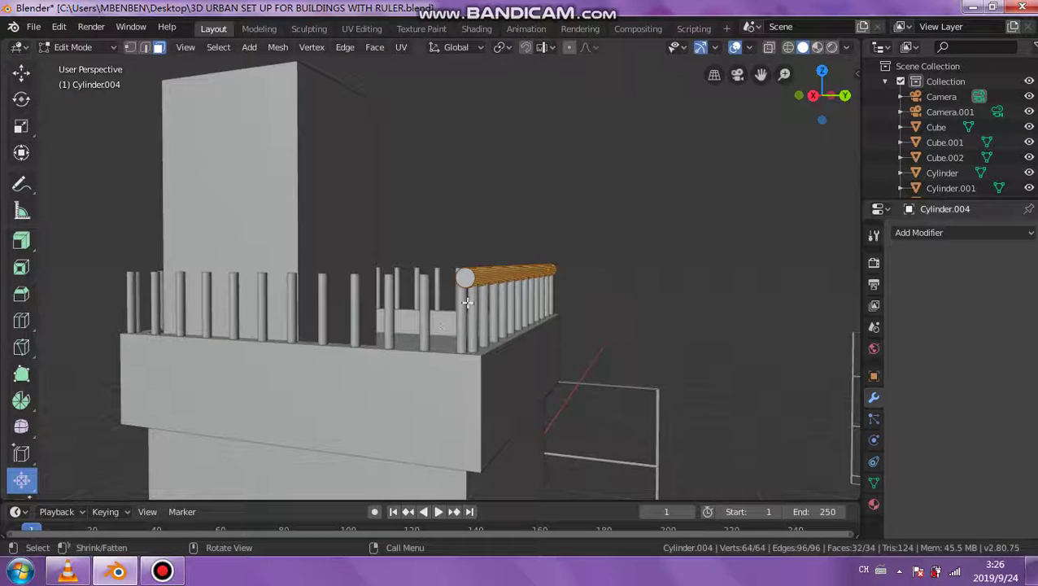
drag(511, 287, 514, 284)
click(514, 284)
Step: Return to Object Mode with the Move tool active and inspect the handrail
middle_drag(514, 284, 37, 151)
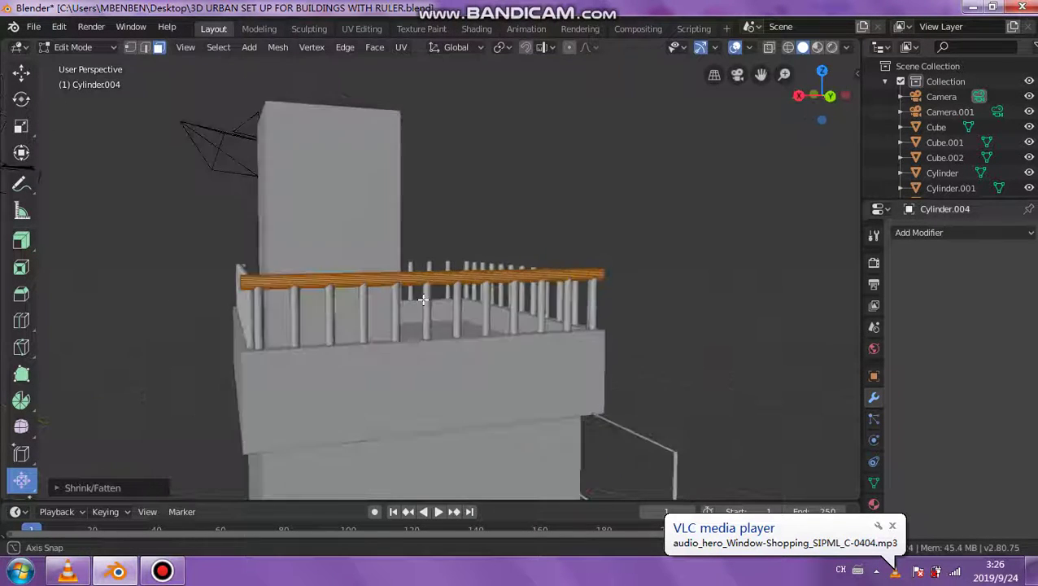
click(22, 72)
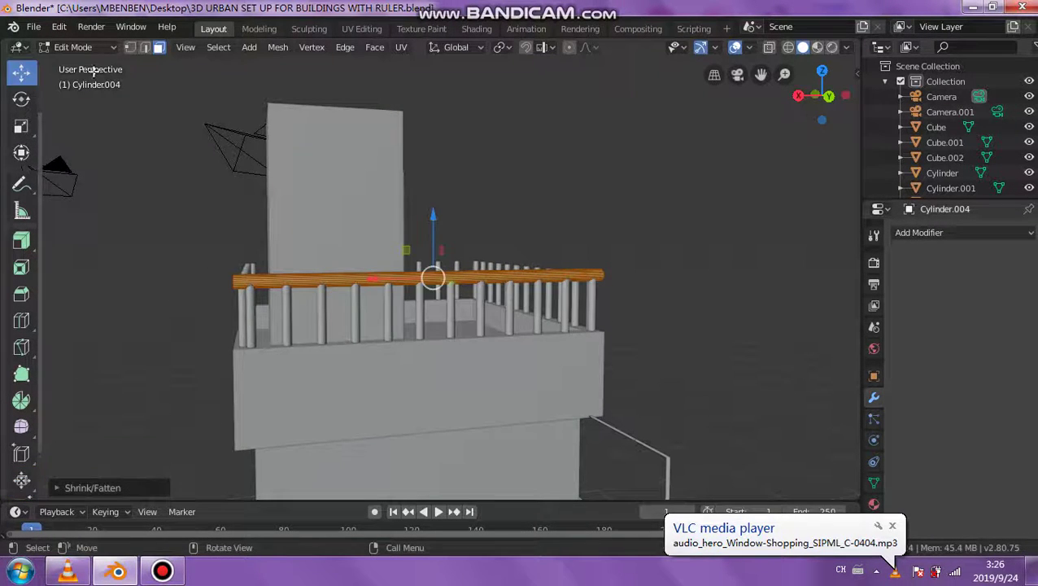
click(83, 49)
click(81, 65)
middle_drag(303, 263, 578, 266)
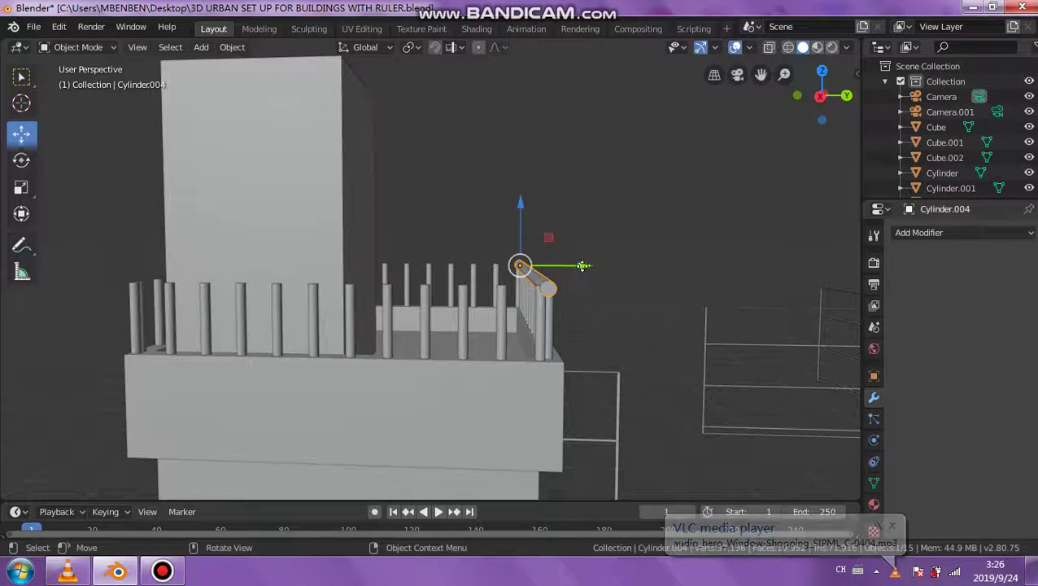
Step: Nudge the handrail along Y, then duplicate it about 2 m along Y onto the opposite posts
drag(579, 266, 585, 265)
click(580, 266)
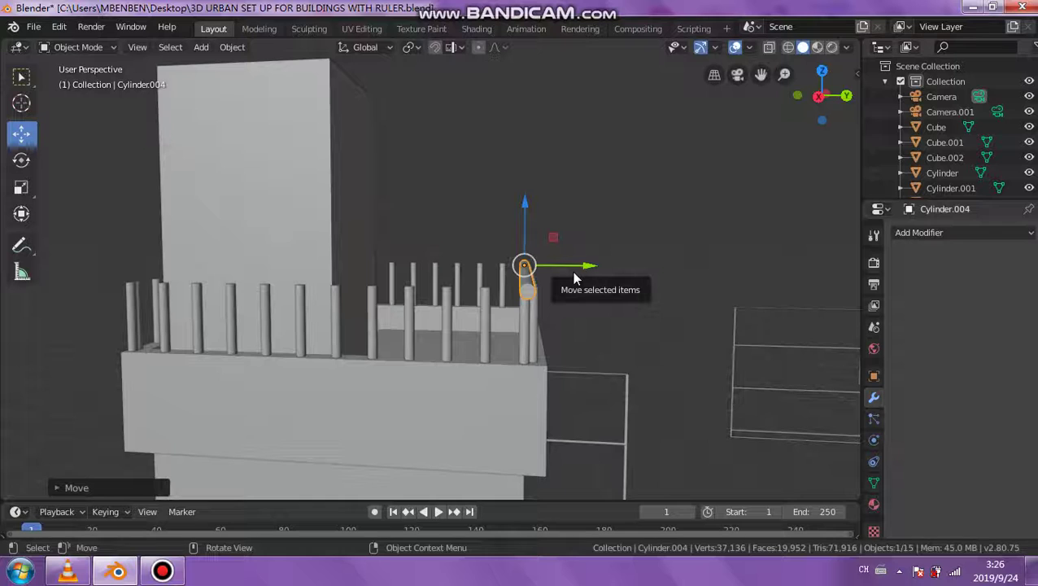
key(shift+d)
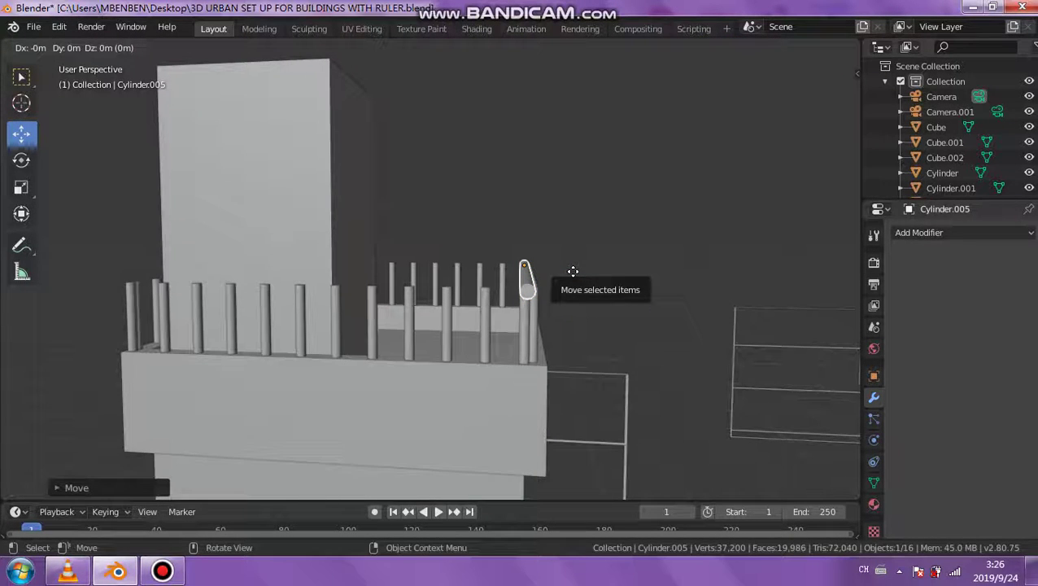
key(y)
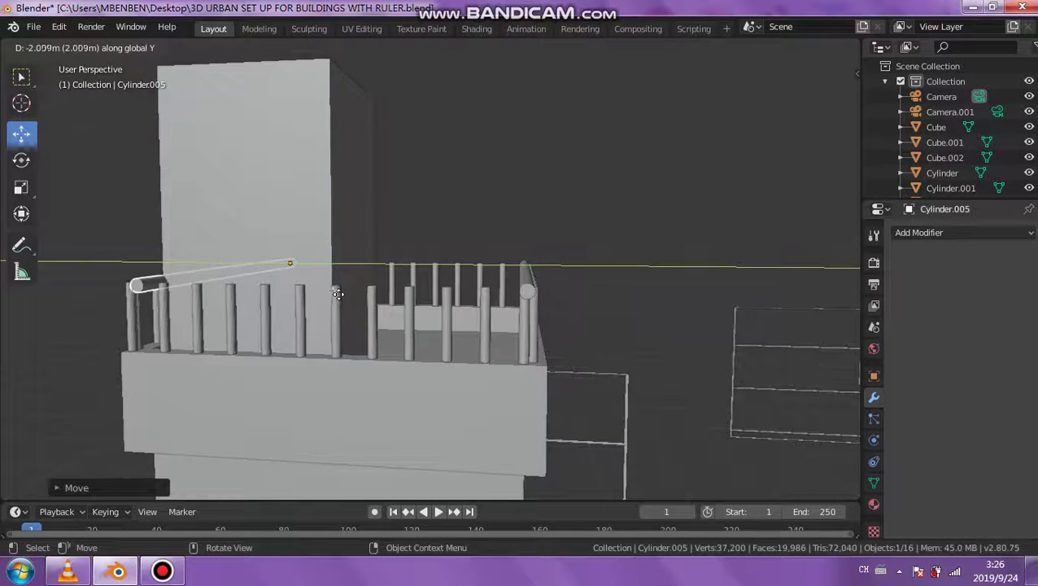
click(335, 294)
mouse_move(310, 308)
middle_down()
mouse_move(330, 280)
mouse_move(301, 269)
middle_up()
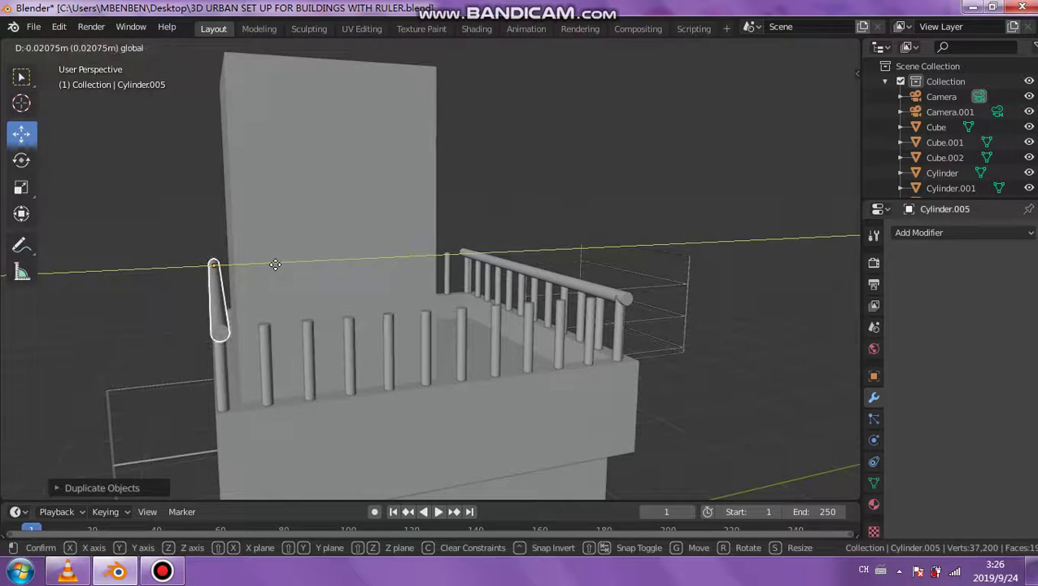
click(288, 324)
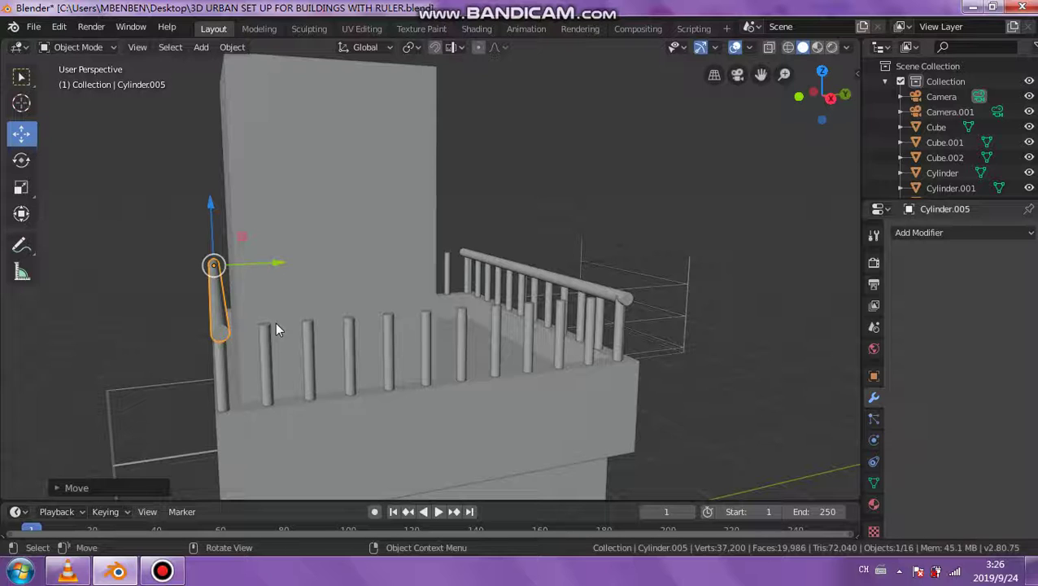
Step: Duplicate the rail again, rotate the copy 90° about Z, and slide it along Y
key(shift+d)
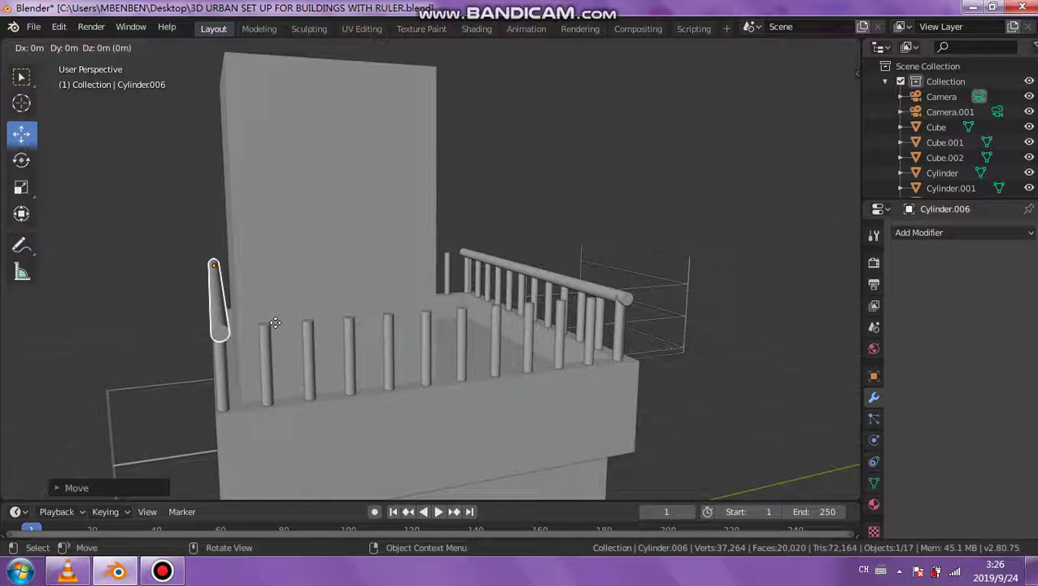
key(r)
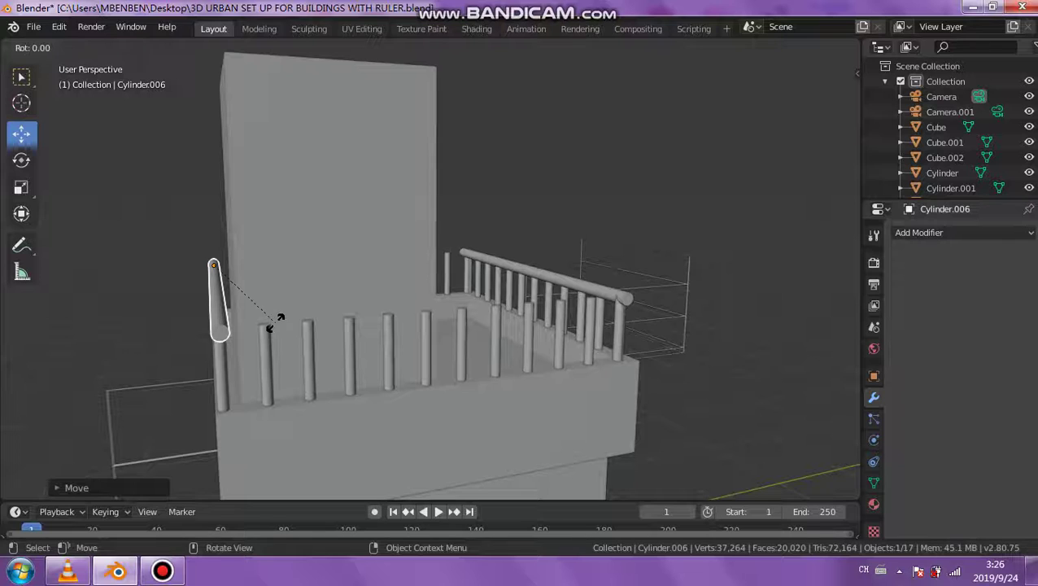
text(z)
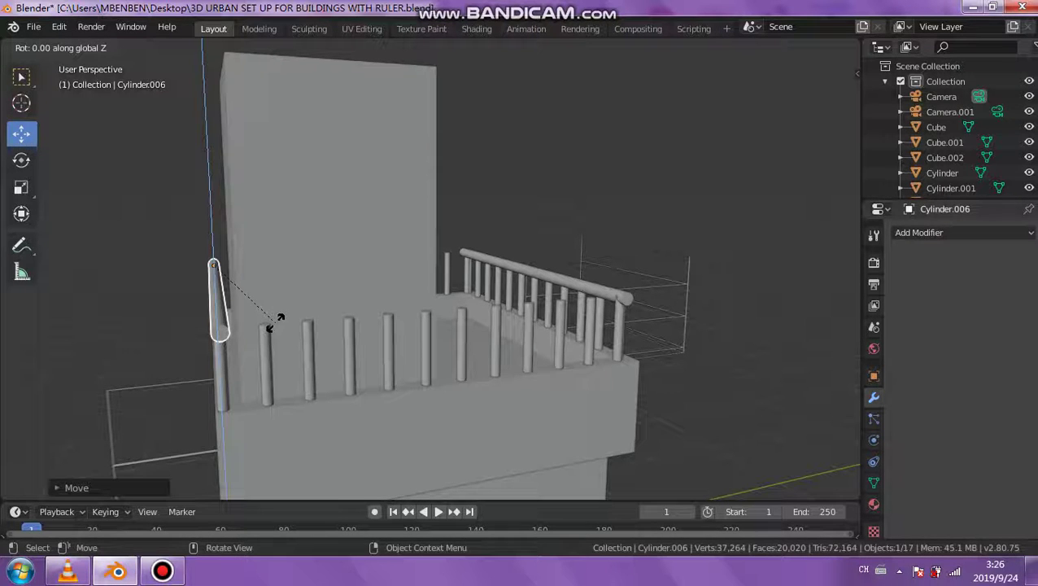
text(90)
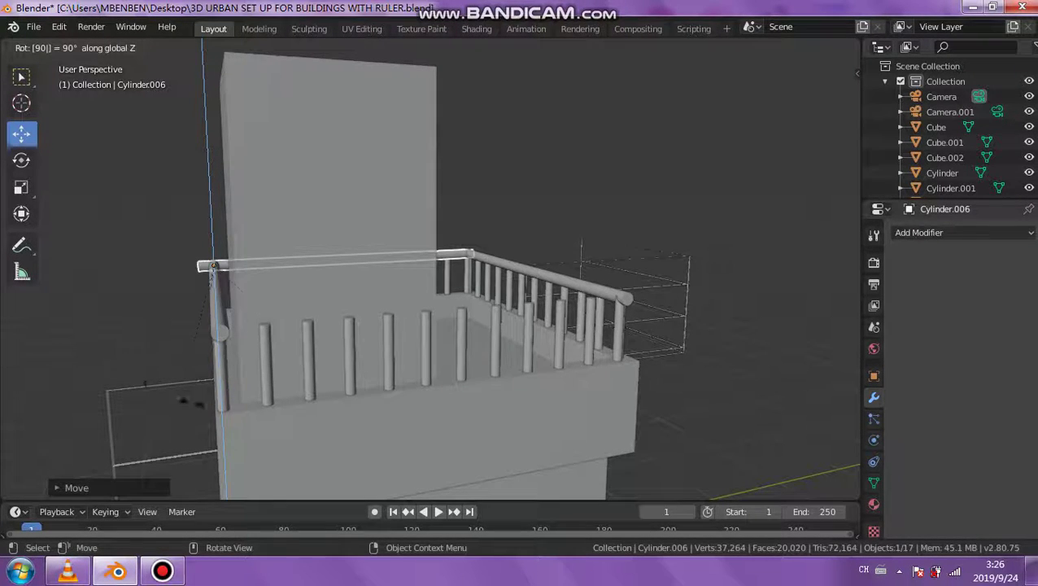
key(Return)
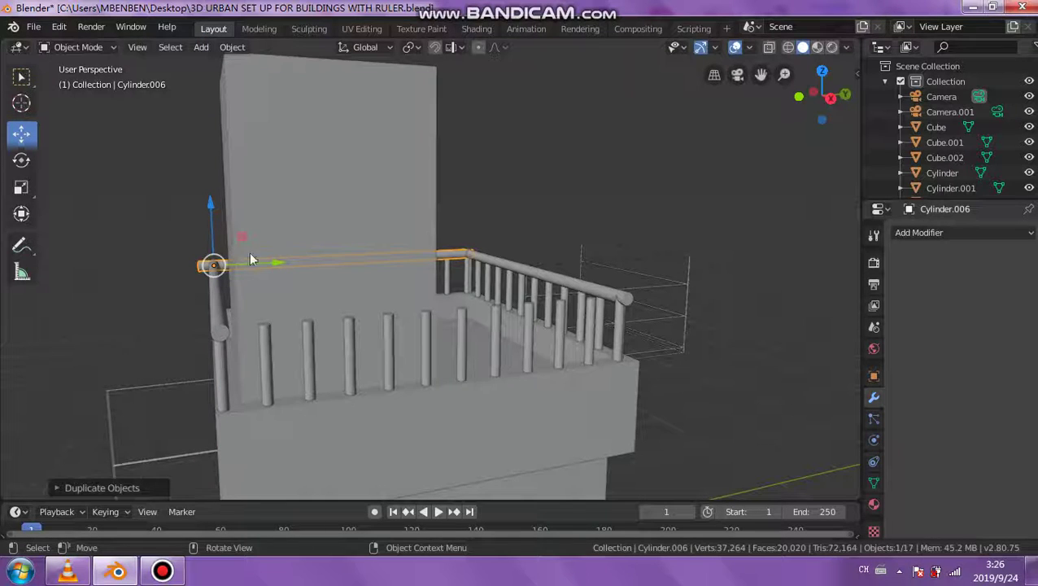
drag(272, 262, 280, 264)
mouse_move(469, 264)
middle_down()
mouse_move(121, 273)
mouse_move(368, 271)
middle_up()
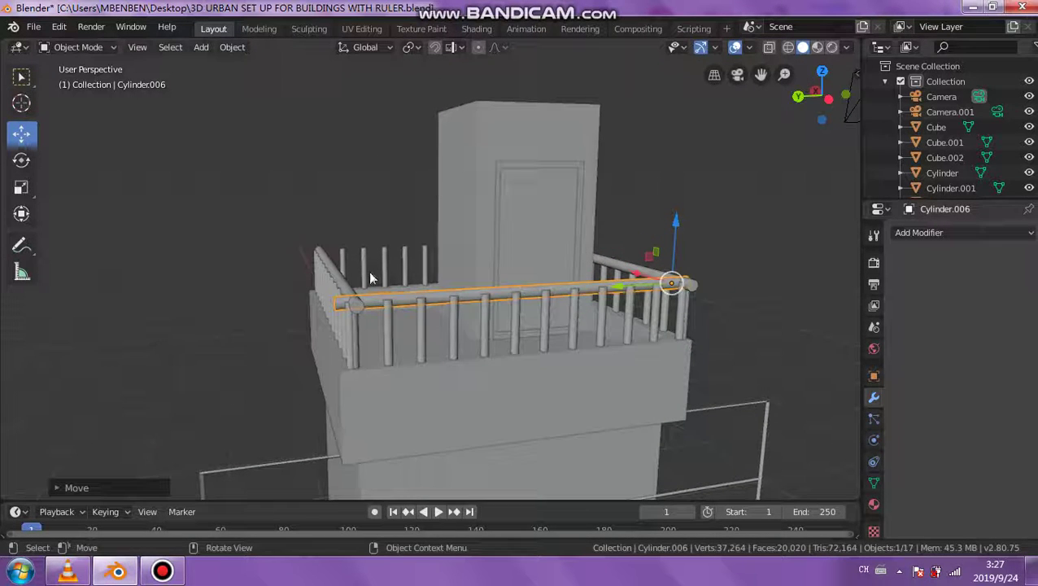
Step: Shorten Cylinder.006 along its length and slide it along Y to span the front corner posts
click(21, 187)
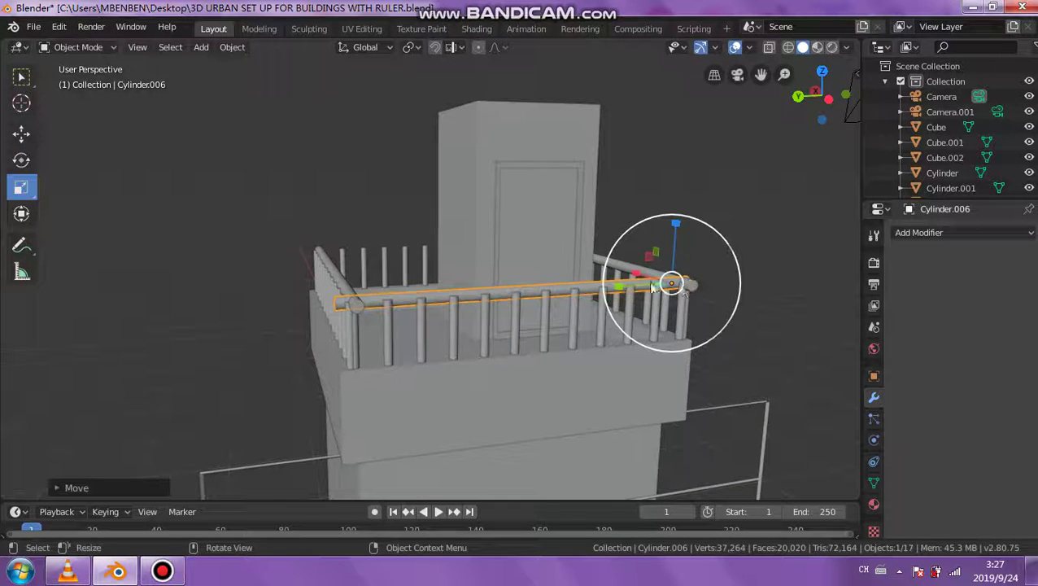
drag(618, 292, 618, 287)
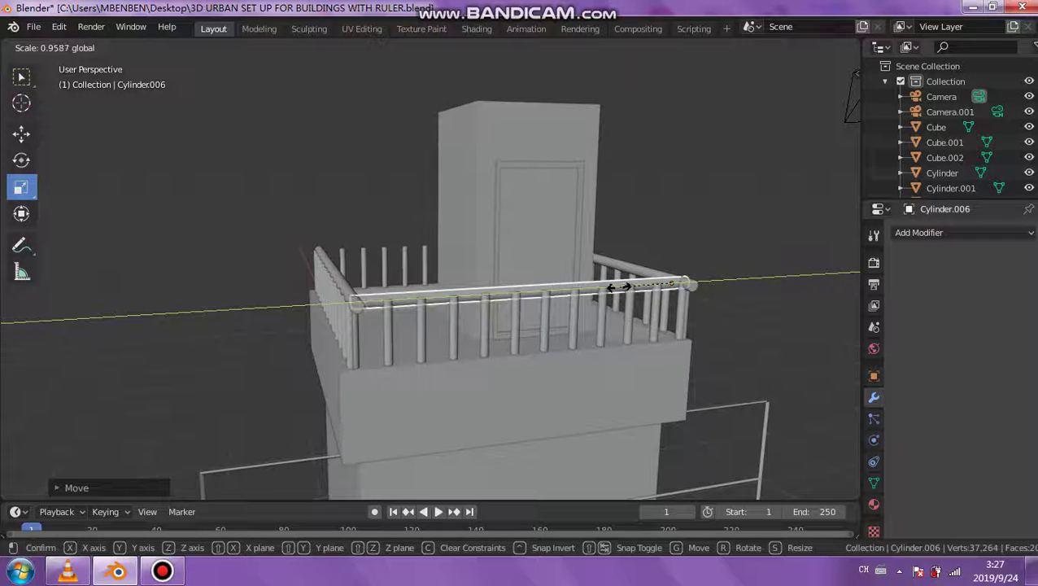
drag(618, 287, 618, 287)
middle_drag(618, 289, 572, 285)
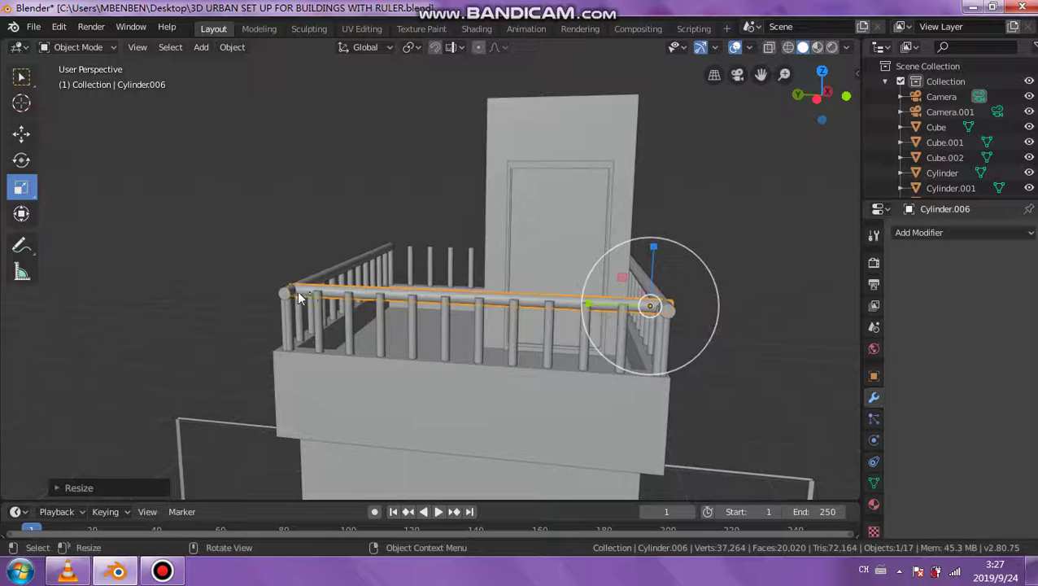
drag(589, 306, 586, 302)
click(21, 133)
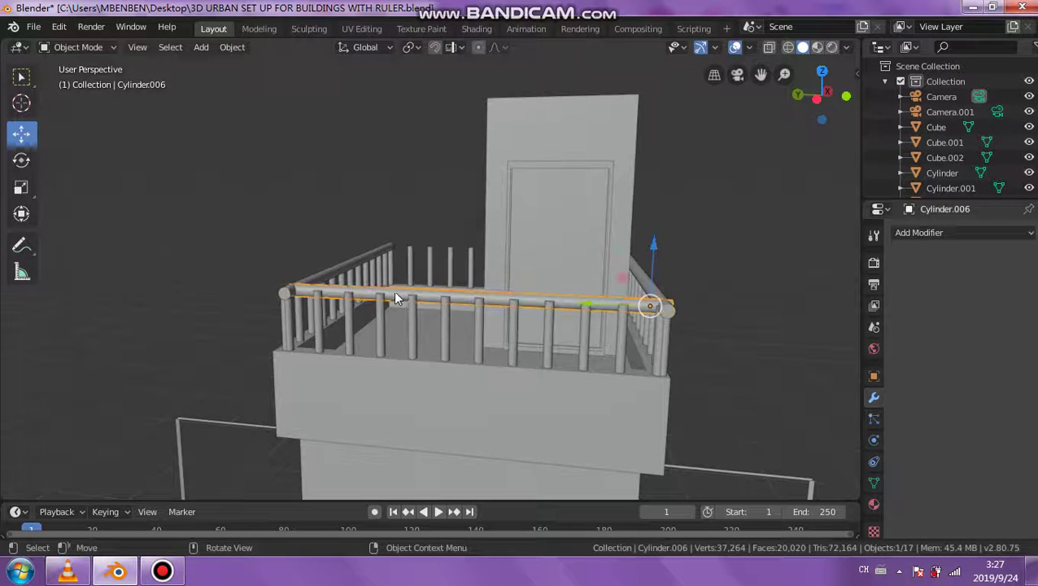
drag(584, 304, 613, 302)
middle_drag(612, 302, 415, 297)
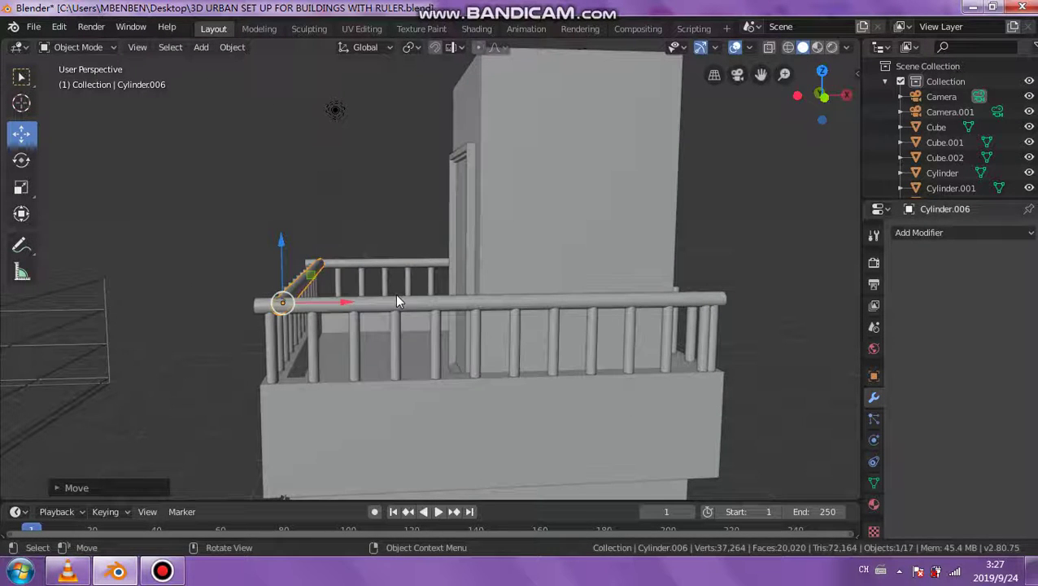
Step: Duplicate the rail as Cylinder.007 and move it 1.331 m along X onto the remaining side
key(shift+d)
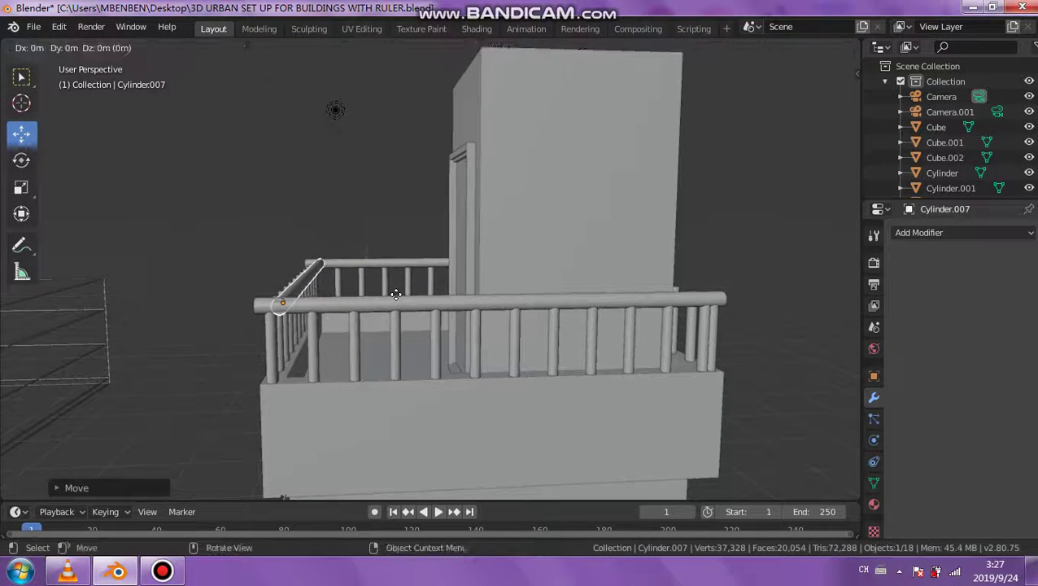
key(x)
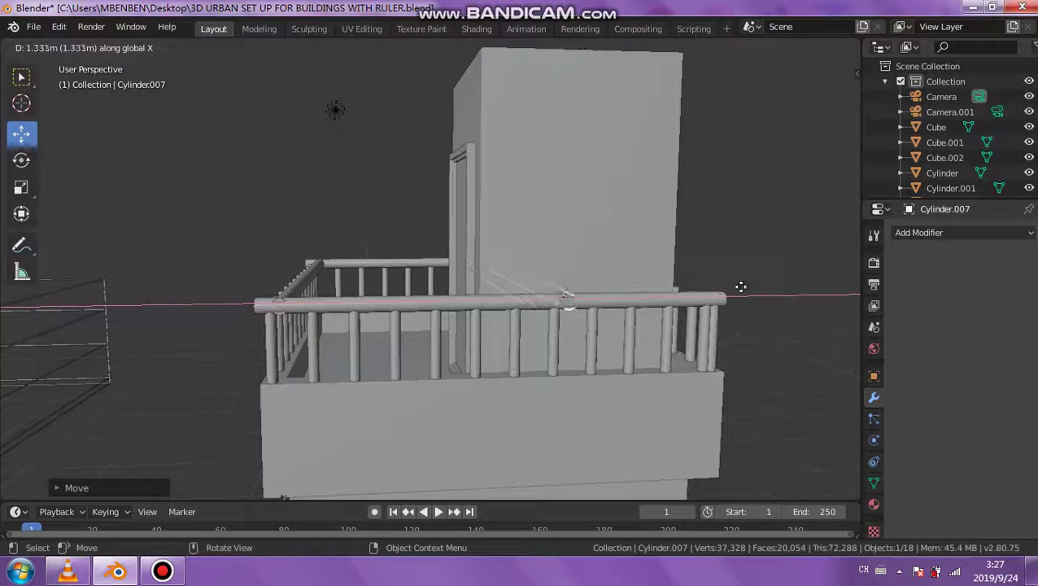
click(788, 275)
middle_drag(788, 274, 329, 376)
drag(322, 437, 321, 431)
middle_drag(108, 334, 385, 313)
scroll(389, 310, down, 5)
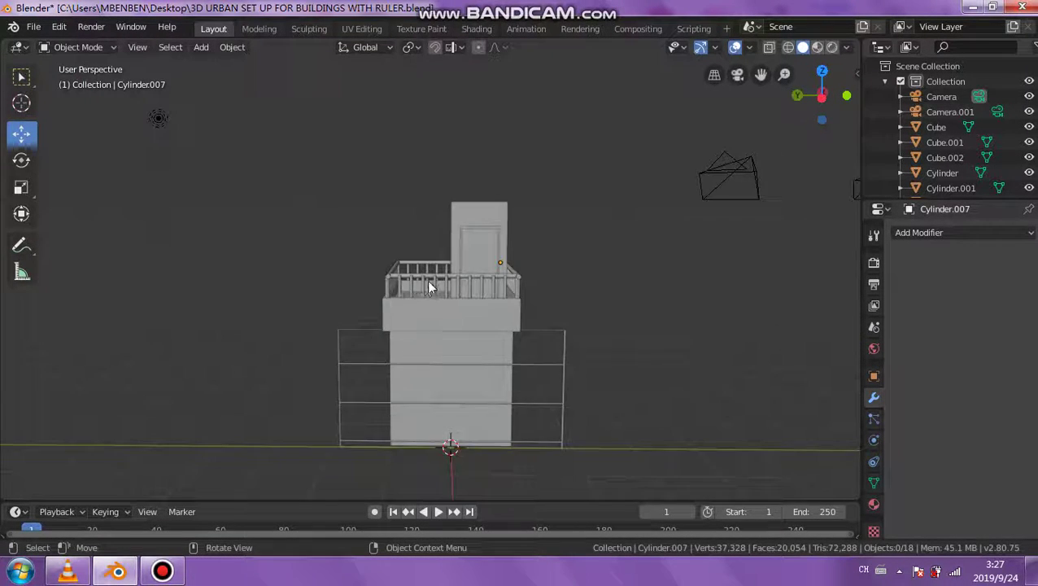
Step: Nudge Cylinder.006 slightly along X, then add the baluster row to the selection
scroll(426, 280, up, 3)
click(477, 297)
mouse_move(478, 297)
middle_down()
mouse_move(553, 321)
mouse_move(561, 277)
middle_up()
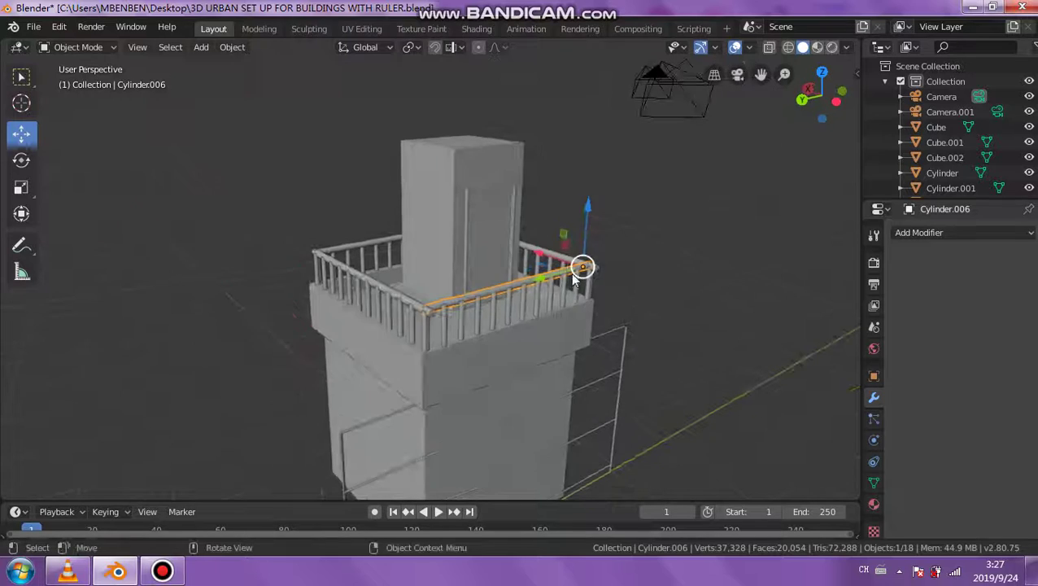
drag(545, 255, 539, 253)
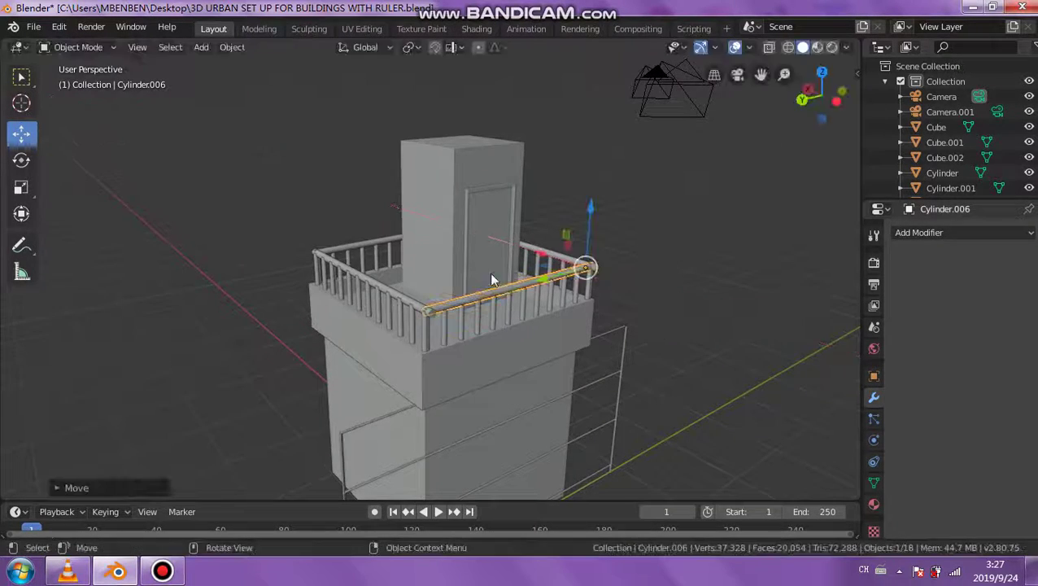
mouse_move(538, 254)
middle_down()
mouse_move(612, 286)
mouse_move(662, 277)
mouse_move(627, 318)
mouse_move(410, 334)
mouse_move(261, 280)
mouse_move(380, 316)
mouse_move(447, 295)
mouse_move(414, 277)
mouse_move(269, 281)
mouse_move(432, 271)
mouse_move(407, 254)
mouse_move(320, 250)
middle_up()
shift+click(447, 289)
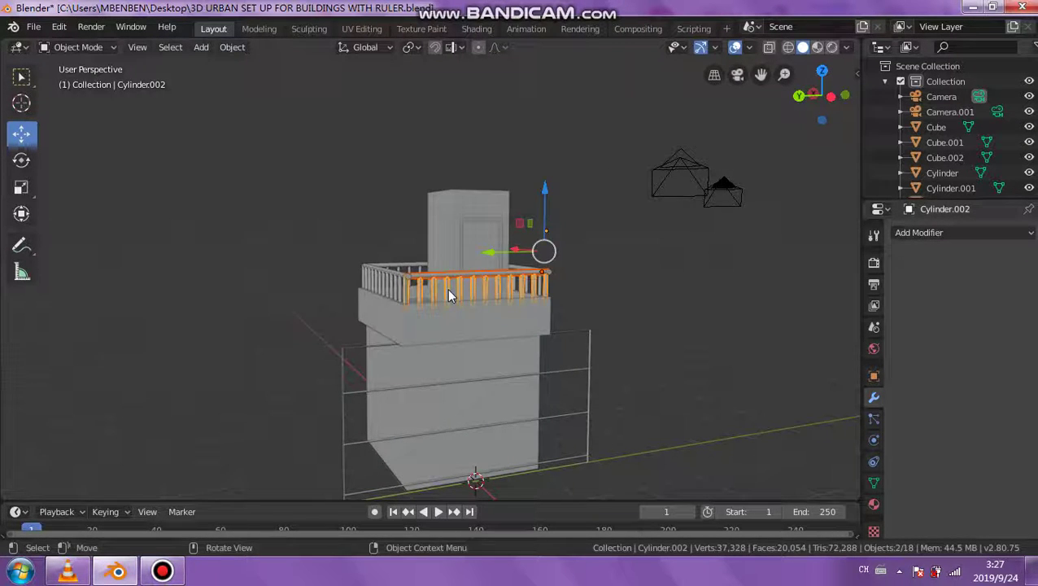
Step: Join the front rail and its balusters into a single railing object
key(ctrl+j)
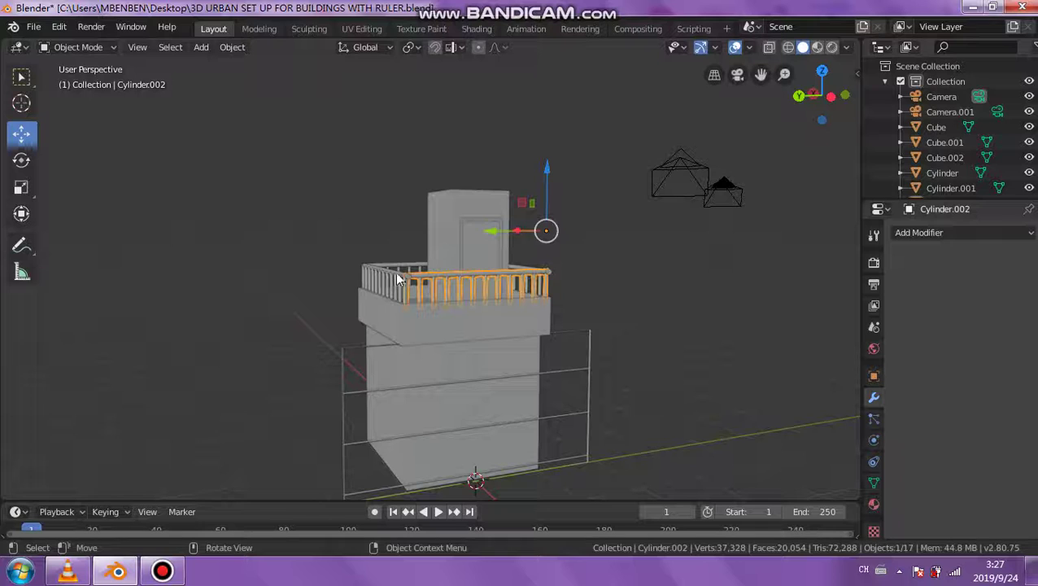
click(398, 279)
scroll(386, 271, up, 3)
mouse_move(386, 272)
middle_down()
mouse_move(457, 290)
mouse_move(361, 318)
middle_up()
Step: Nudge the top handrail Cylinder.004 slightly along the Y axis
click(472, 284)
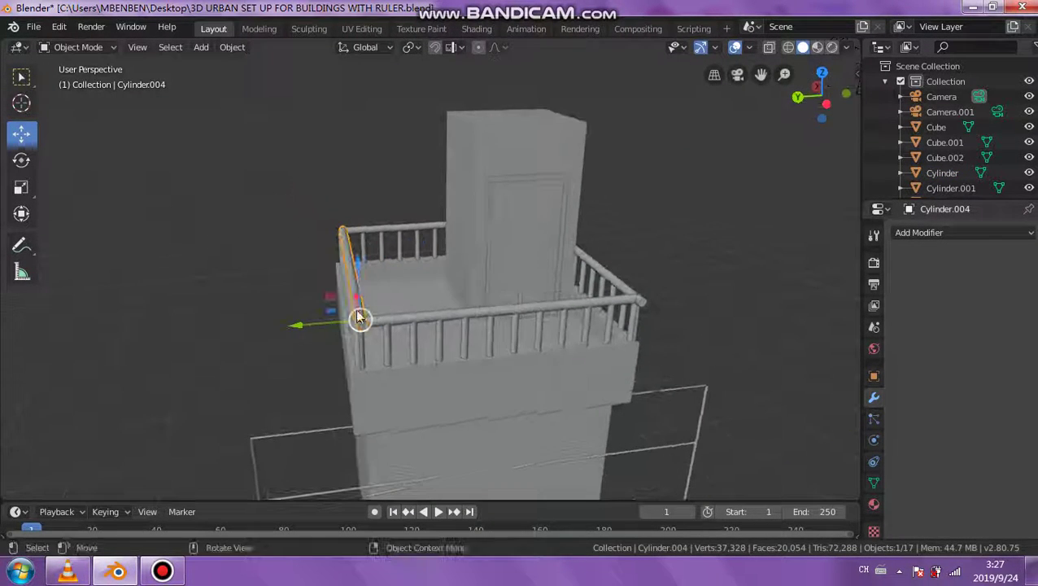
key(g)
key(y)
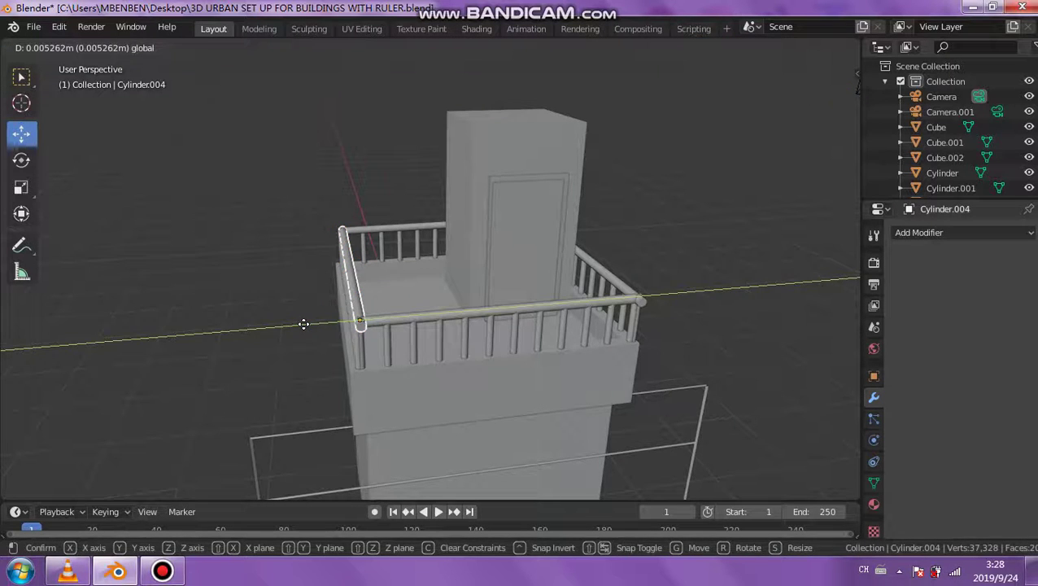
click(303, 324)
Step: Select the top handrail together with its balusters, keeping its position unchanged
middle_drag(326, 332, 488, 312)
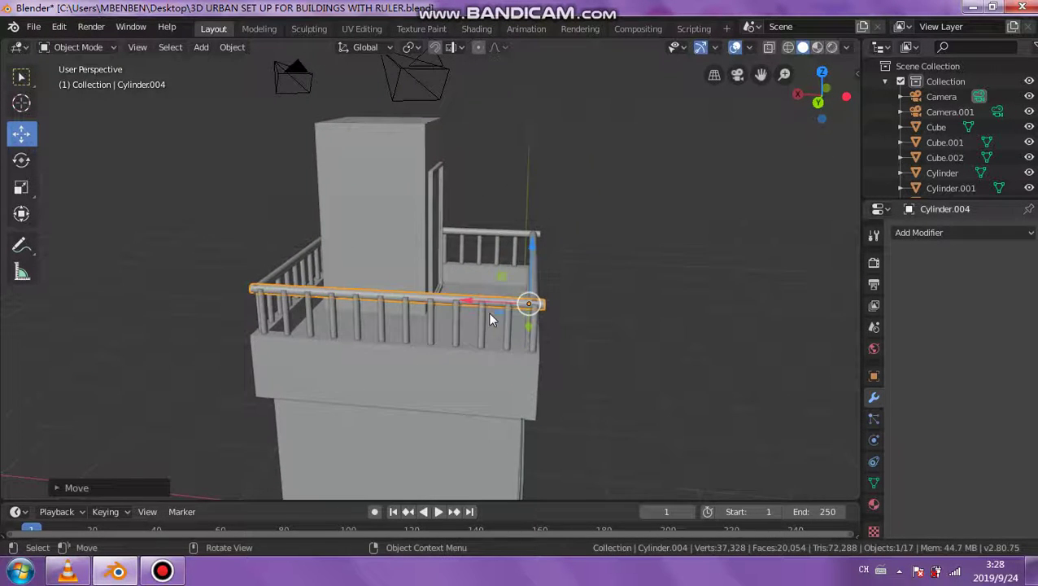
key(g)
right_click(531, 327)
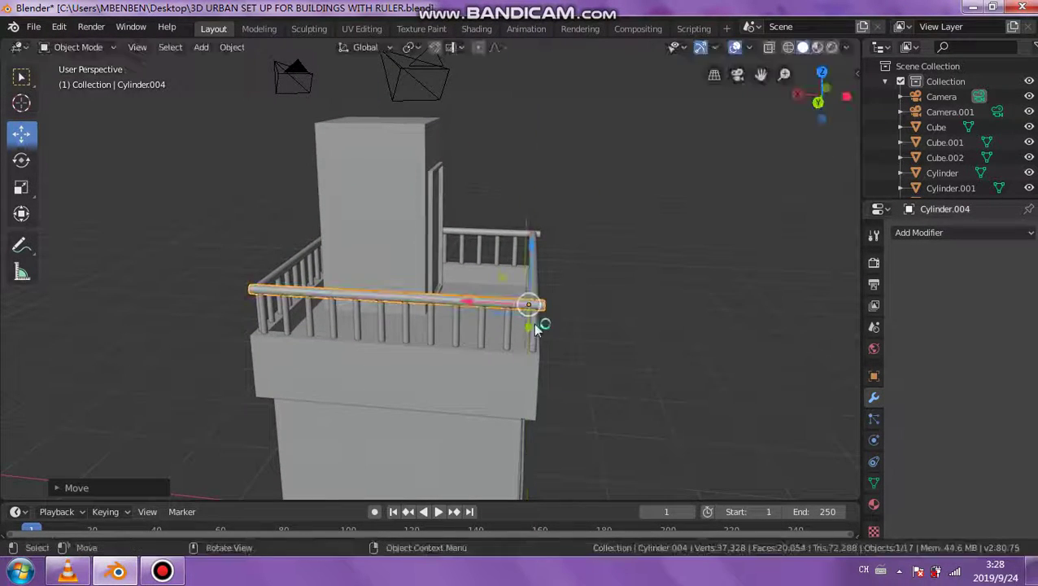
mouse_move(533, 326)
middle_down()
mouse_move(401, 334)
mouse_move(459, 323)
mouse_move(429, 326)
middle_up()
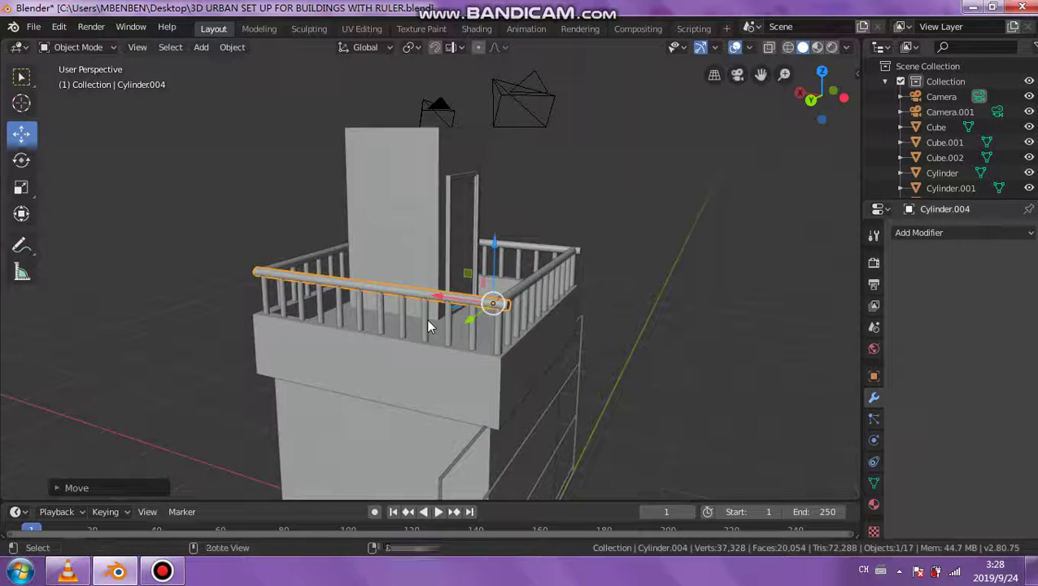
shift+click(428, 326)
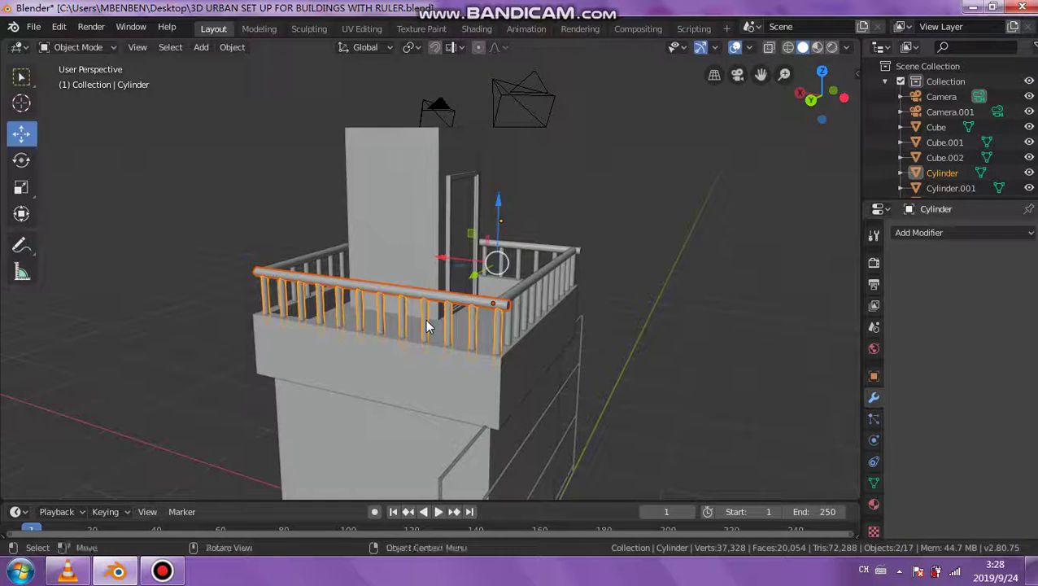
click(374, 301)
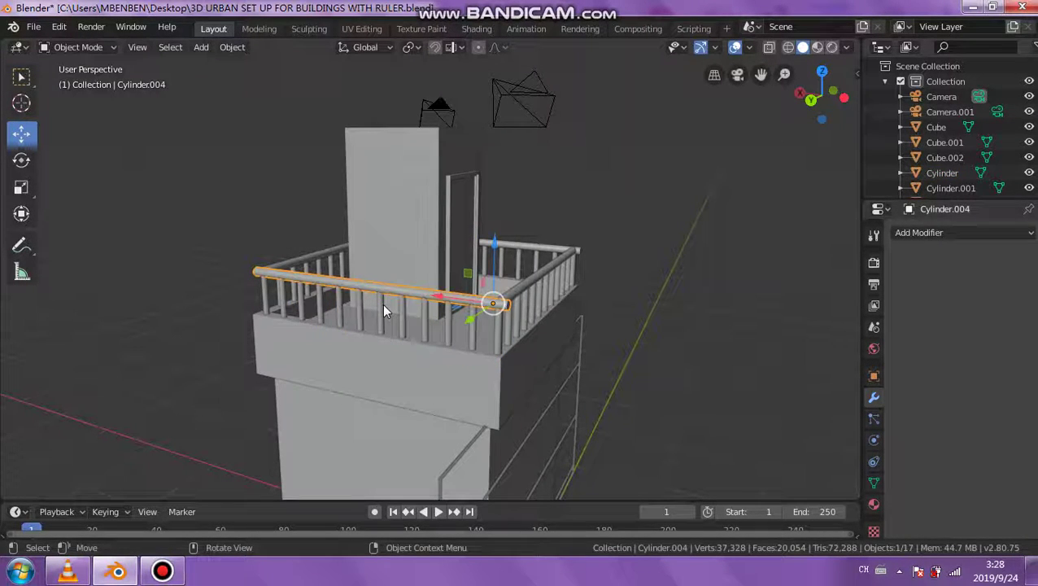
shift+click(381, 309)
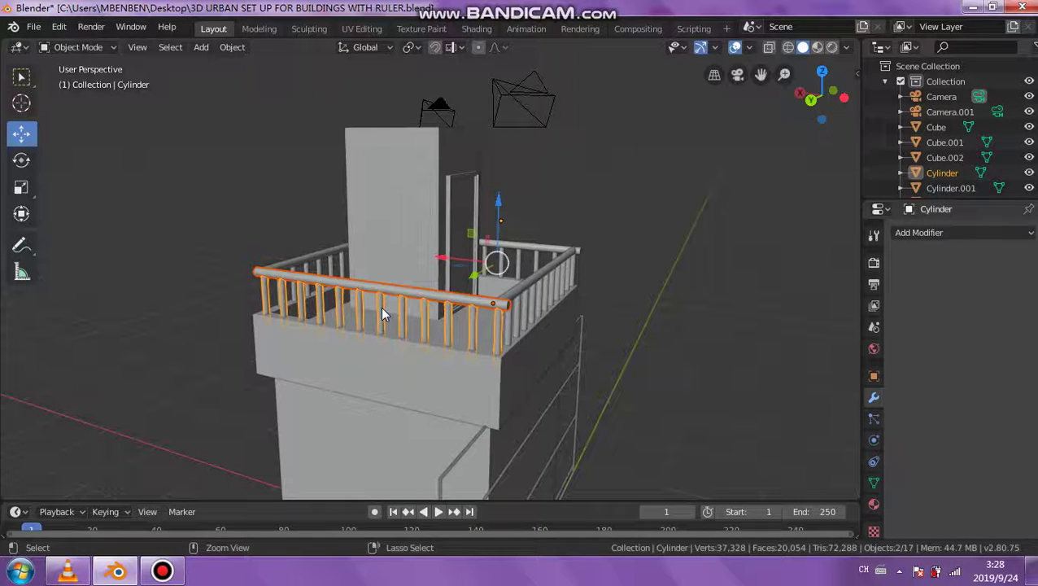
Step: Join the selected handrail with its balusters, then join Cylinder.007 with its balusters
key(ctrl+j)
mouse_move(381, 307)
middle_down()
mouse_move(431, 326)
mouse_move(432, 312)
middle_up()
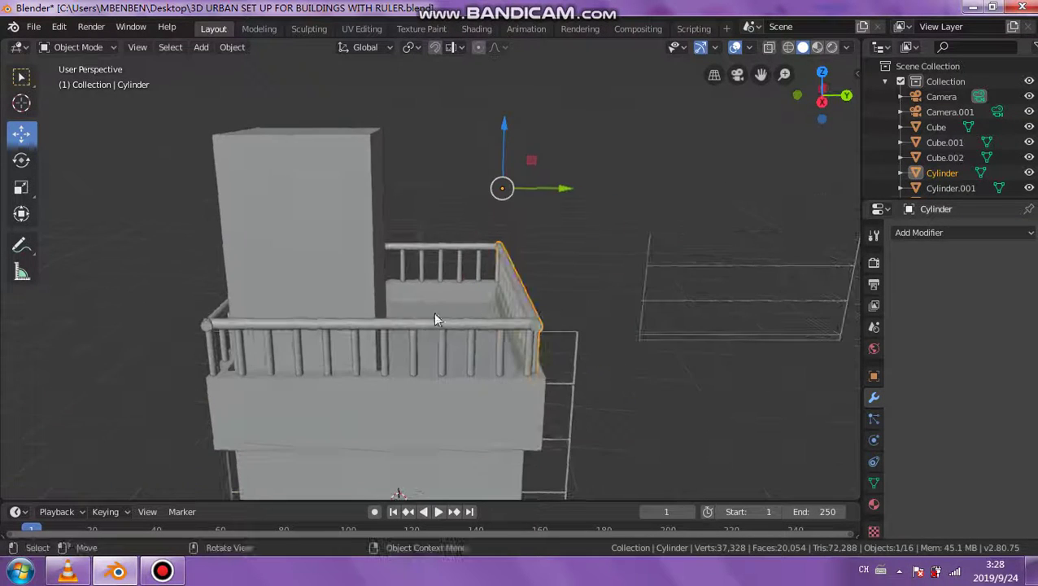
click(422, 327)
shift+click(413, 347)
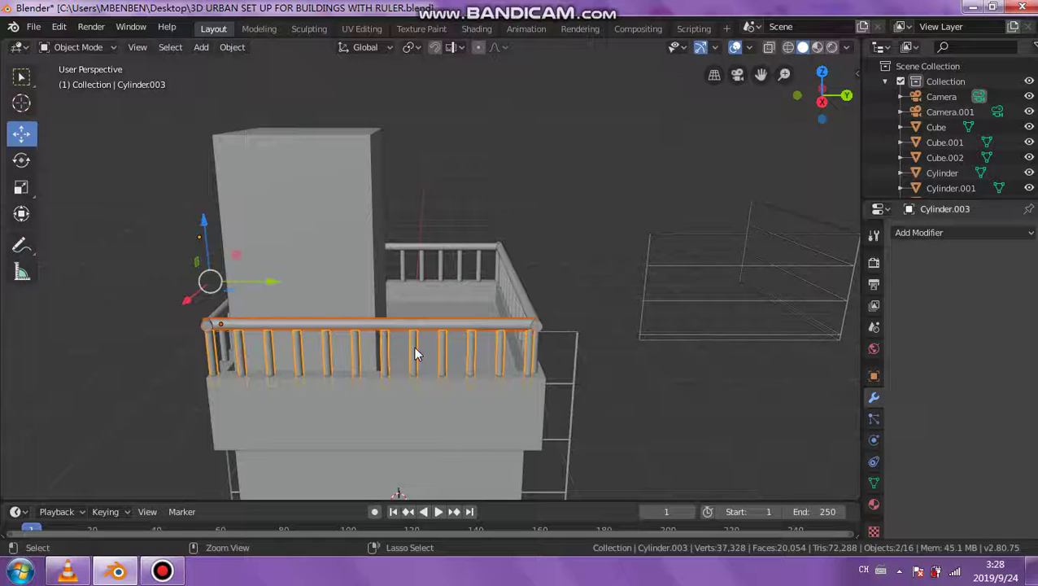
key(ctrl+j)
Step: Join the front rail and its balusters into one object
middle_drag(413, 346, 481, 323)
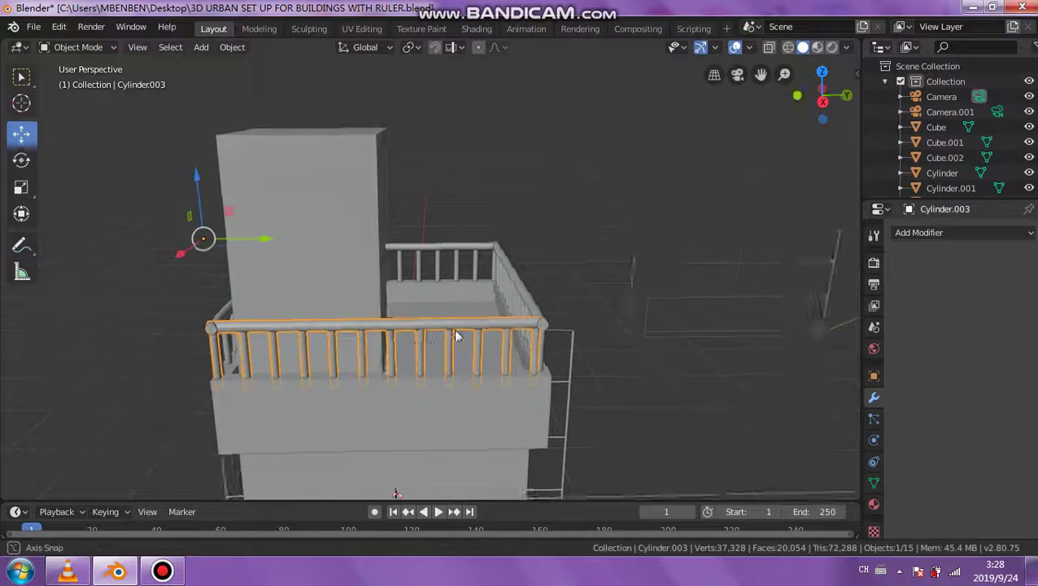
click(478, 319)
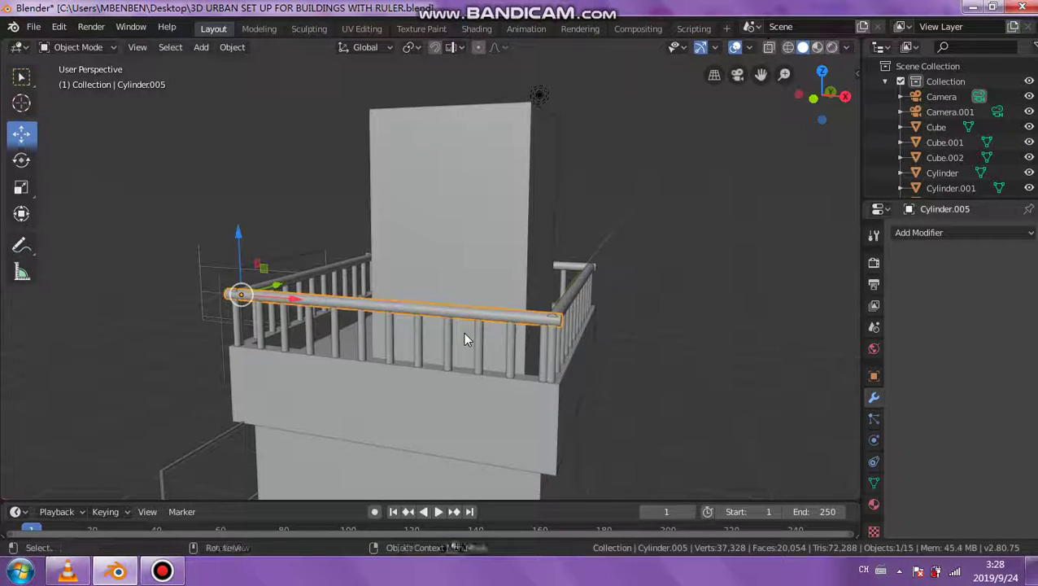
shift+click(420, 344)
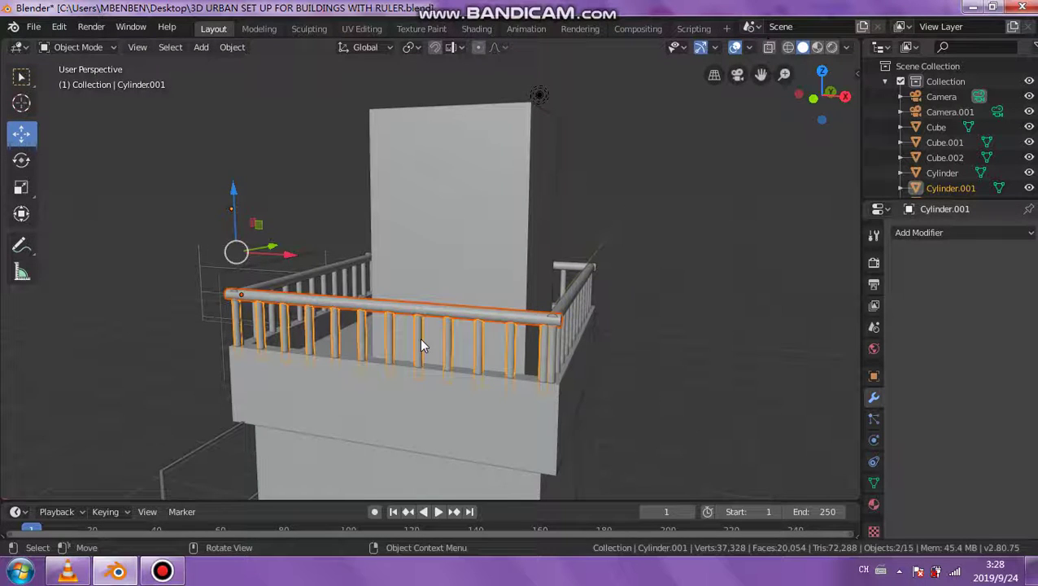
click(356, 313)
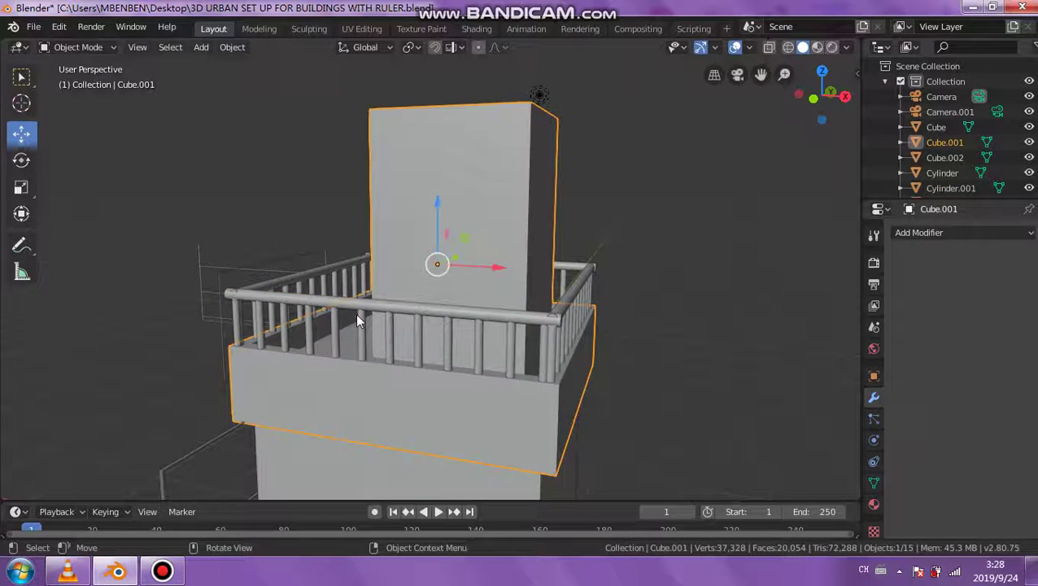
click(246, 299)
shift+click(308, 316)
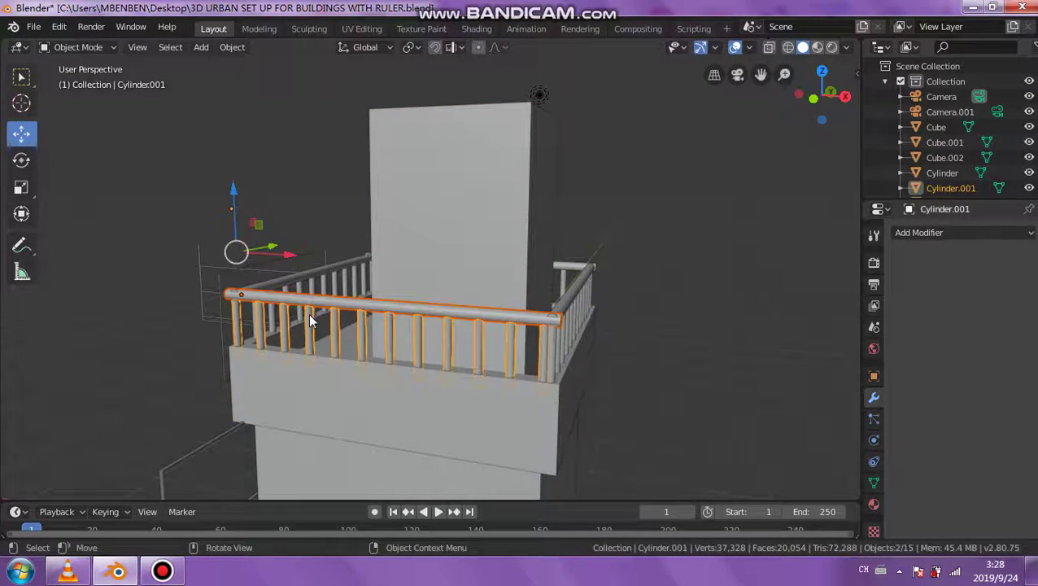
key(ctrl+j)
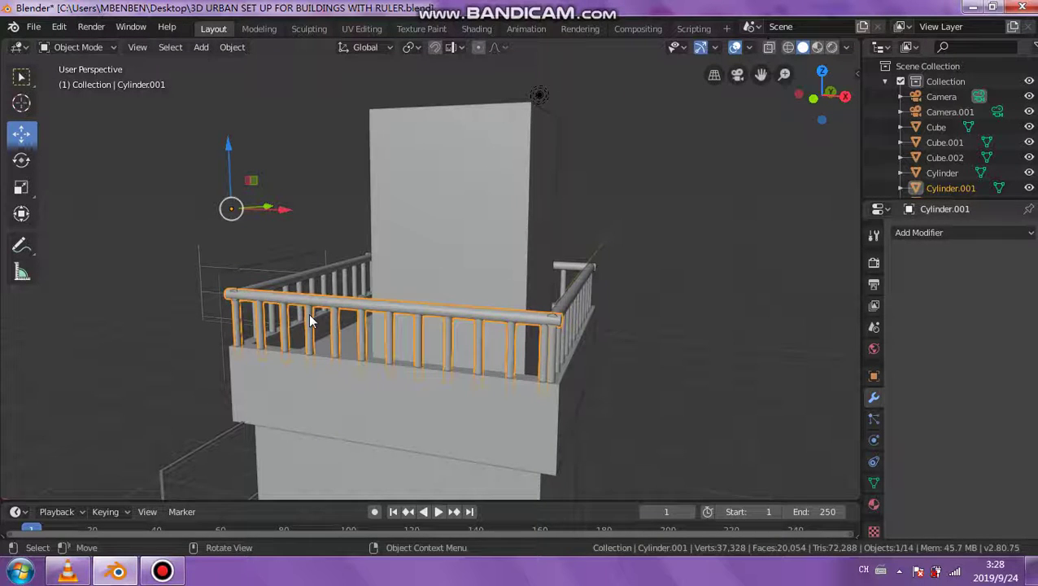
Step: Inspect the back, right and left railings, the door panel and the balcony block
click(319, 272)
click(587, 309)
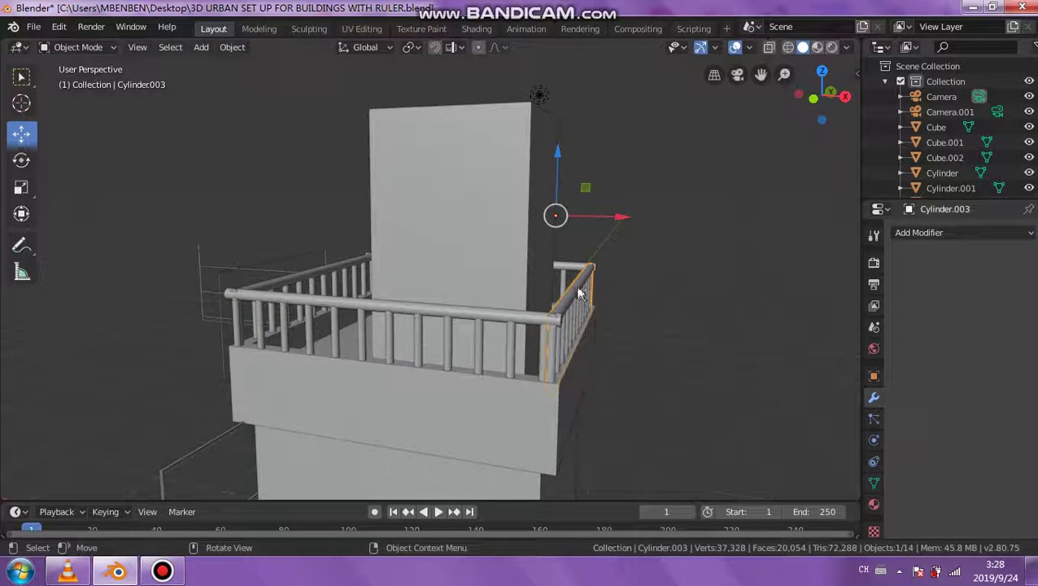
click(256, 244)
mouse_move(257, 245)
middle_down()
mouse_move(476, 271)
mouse_move(513, 143)
middle_up()
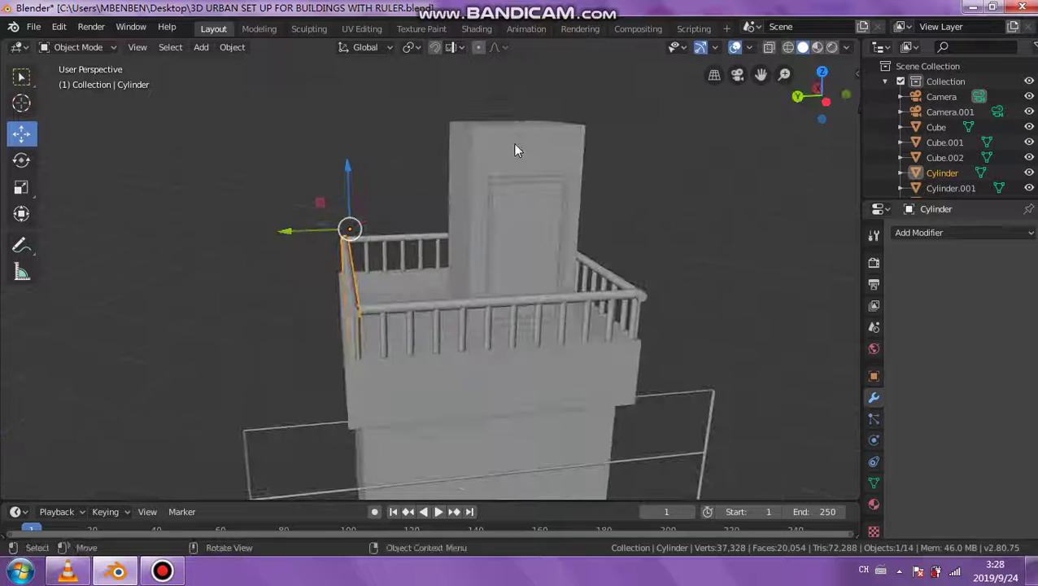
click(518, 210)
click(507, 188)
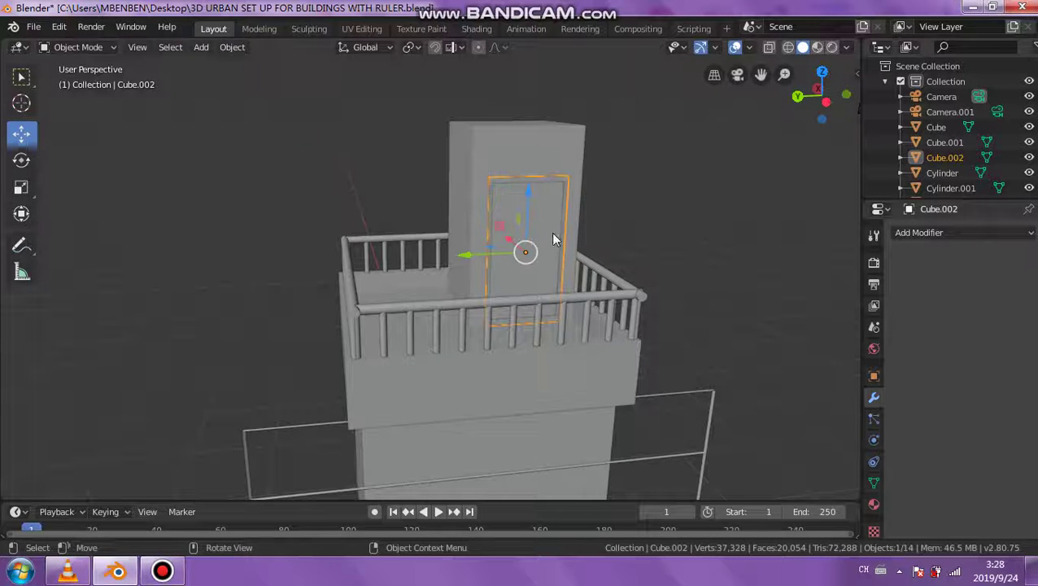
mouse_move(551, 232)
middle_down()
mouse_move(537, 211)
mouse_move(558, 227)
middle_up()
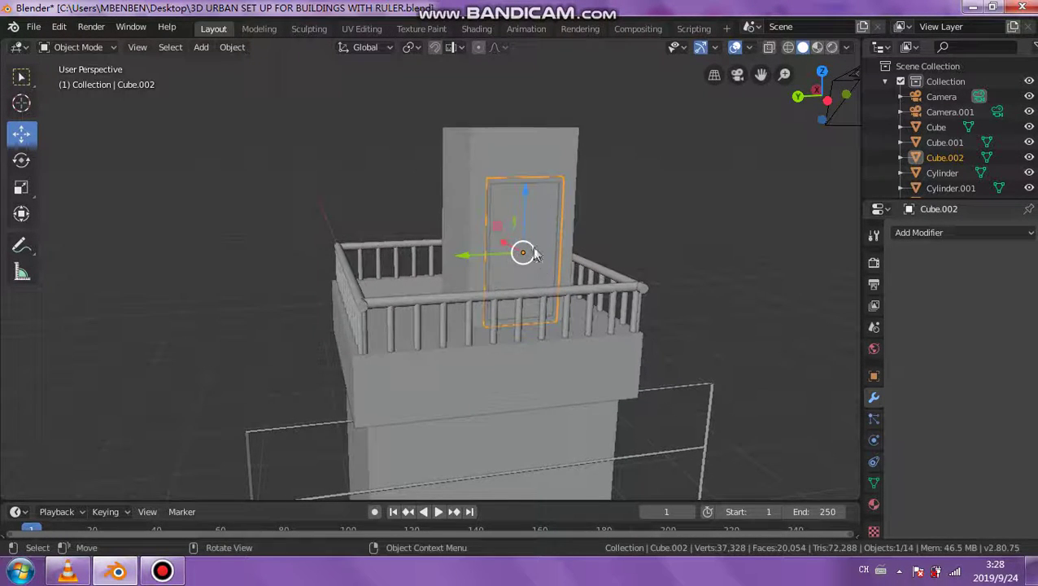
scroll(489, 353, down, 2)
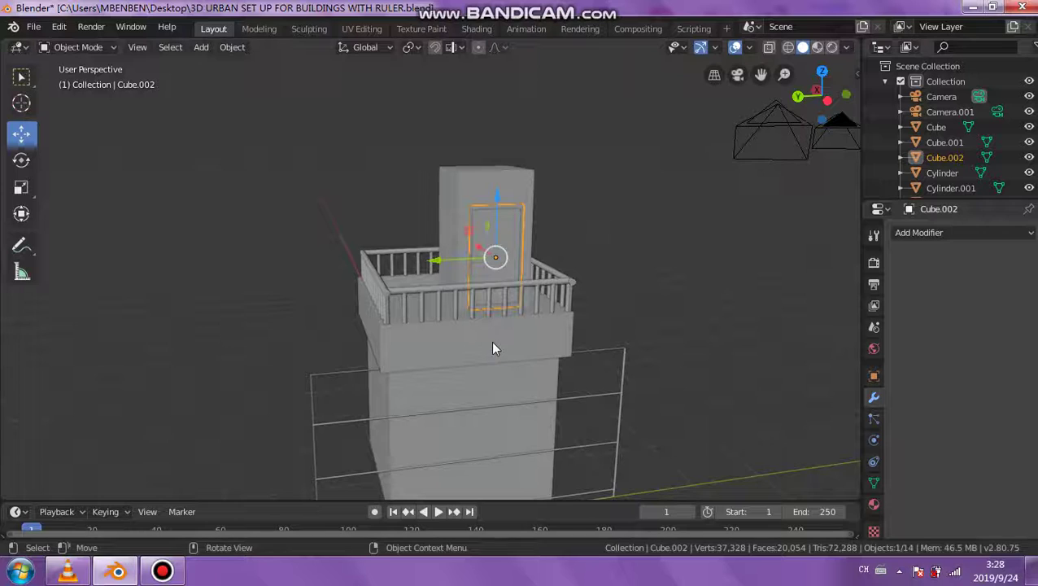
click(491, 341)
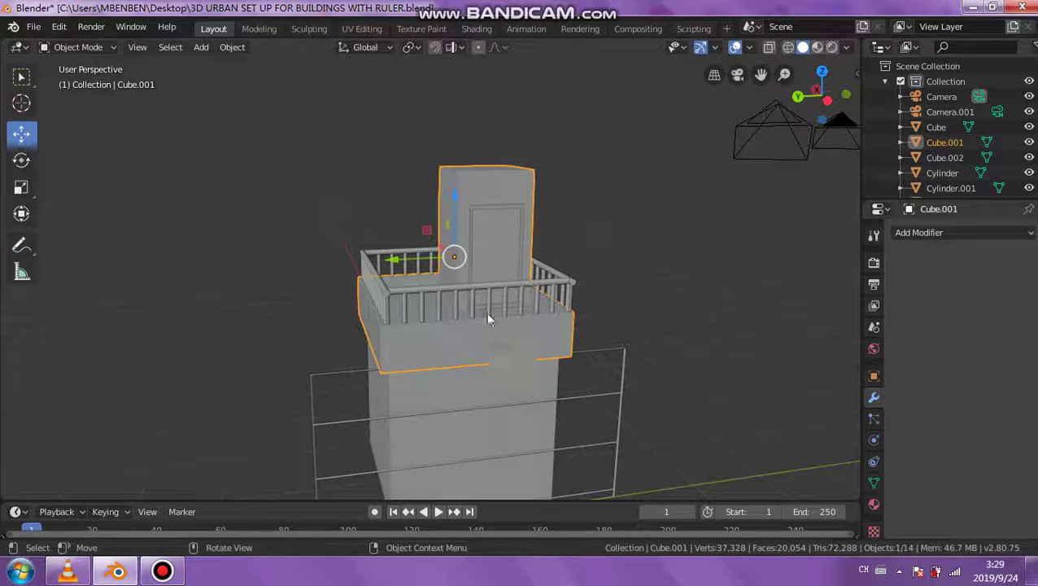
Step: Add the four railings and the door frame to the balcony block selection
shift+click(376, 293)
shift+click(443, 282)
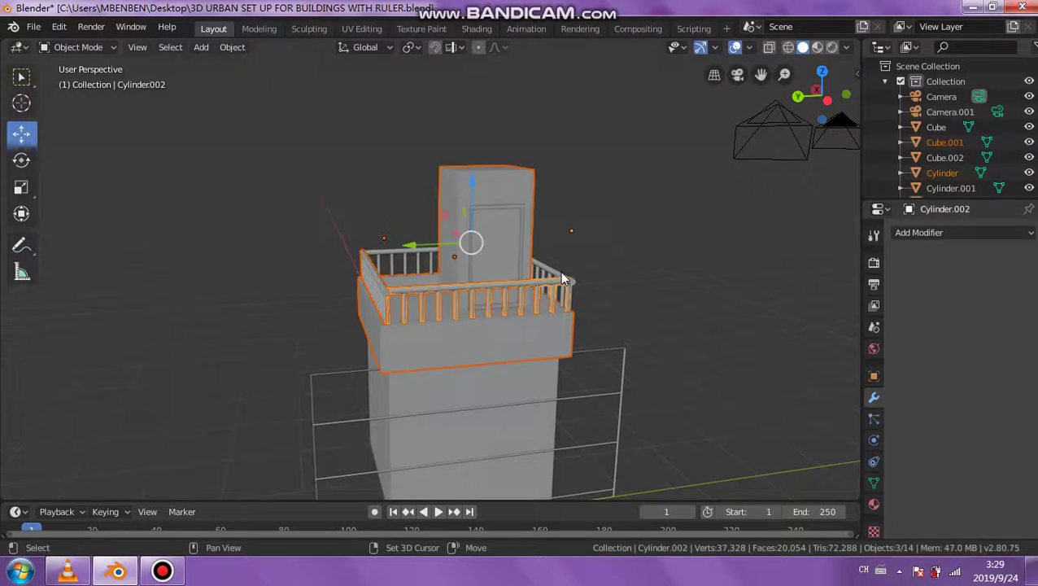
shift+click(560, 273)
shift+click(424, 259)
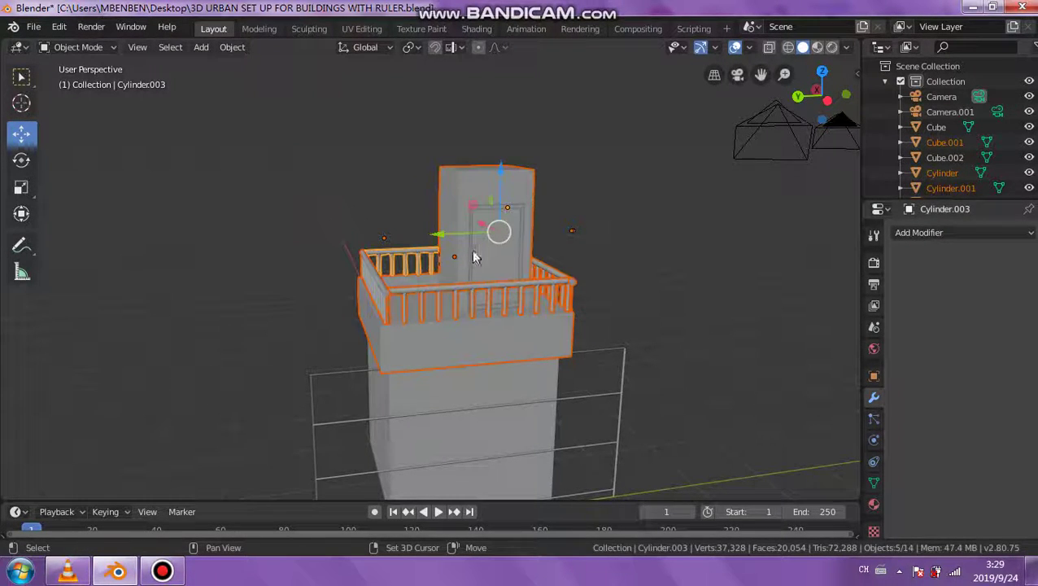
shift+click(471, 249)
mouse_move(268, 284)
middle_down()
mouse_move(334, 274)
mouse_move(325, 275)
middle_up()
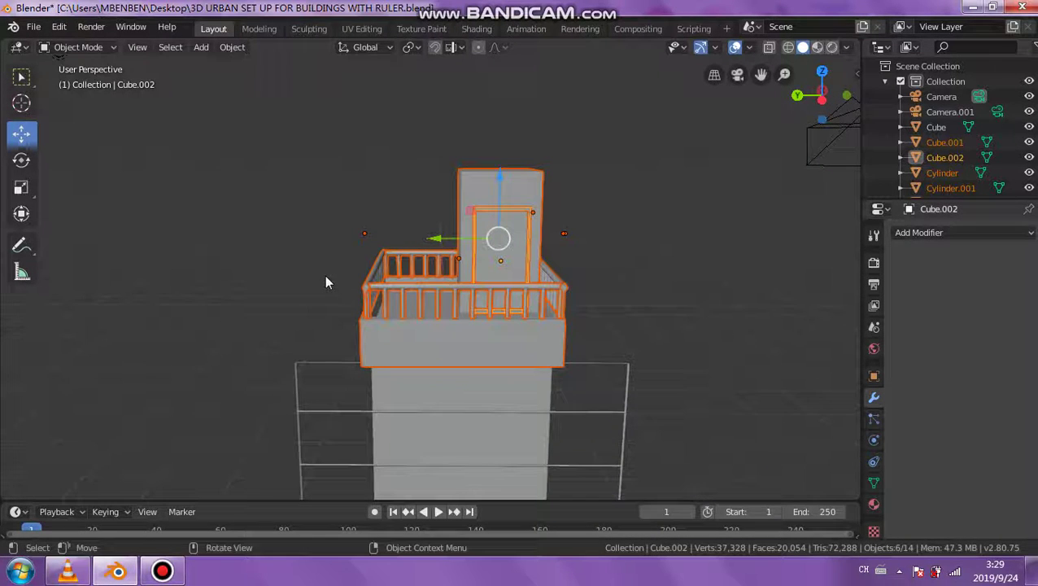
Step: Duplicate the six selected parts and place the copy beside the original along X
key(shift+d)
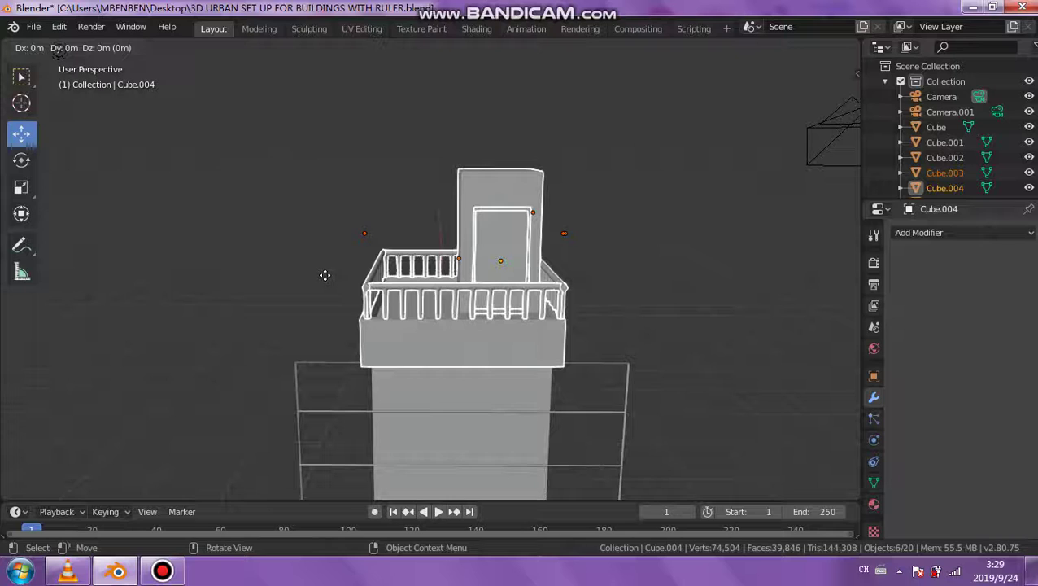
key(x)
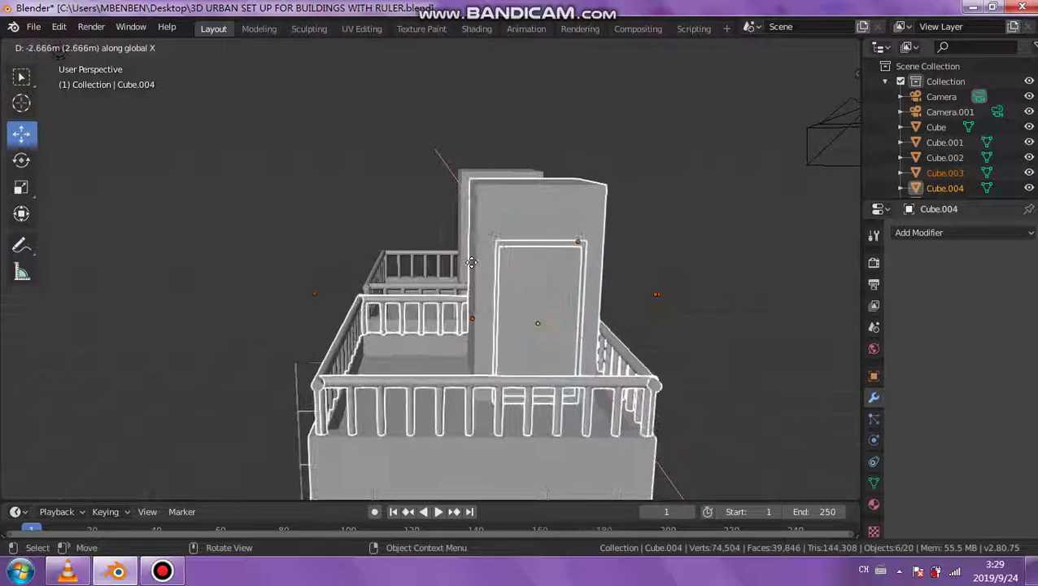
click(680, 213)
Step: Join the duplicated parts into a single object, Cube.004
scroll(580, 232, down, 5)
mouse_move(581, 232)
middle_down()
mouse_move(517, 288)
mouse_move(637, 295)
middle_up()
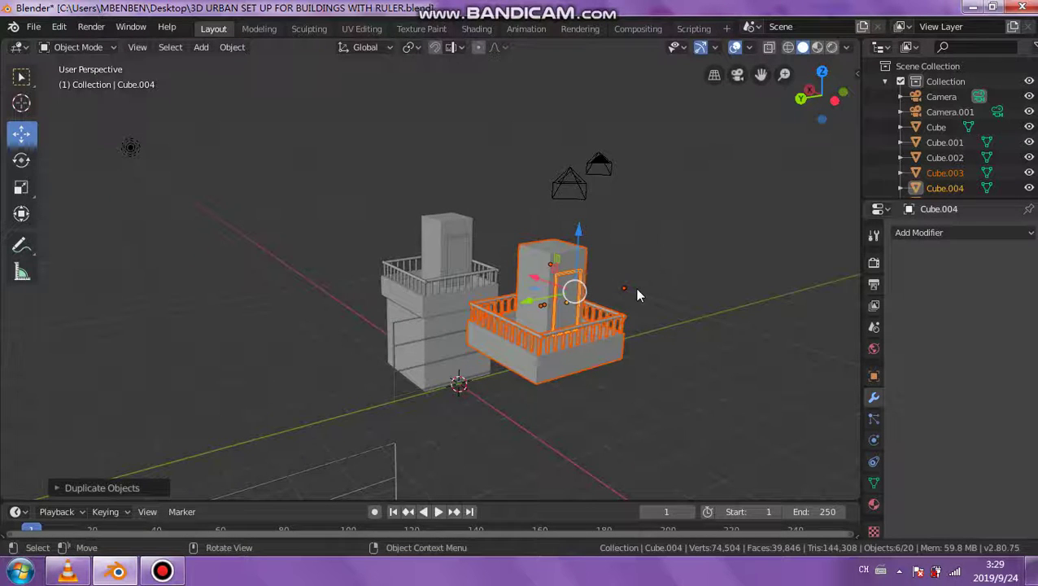
key(ctrl+z)
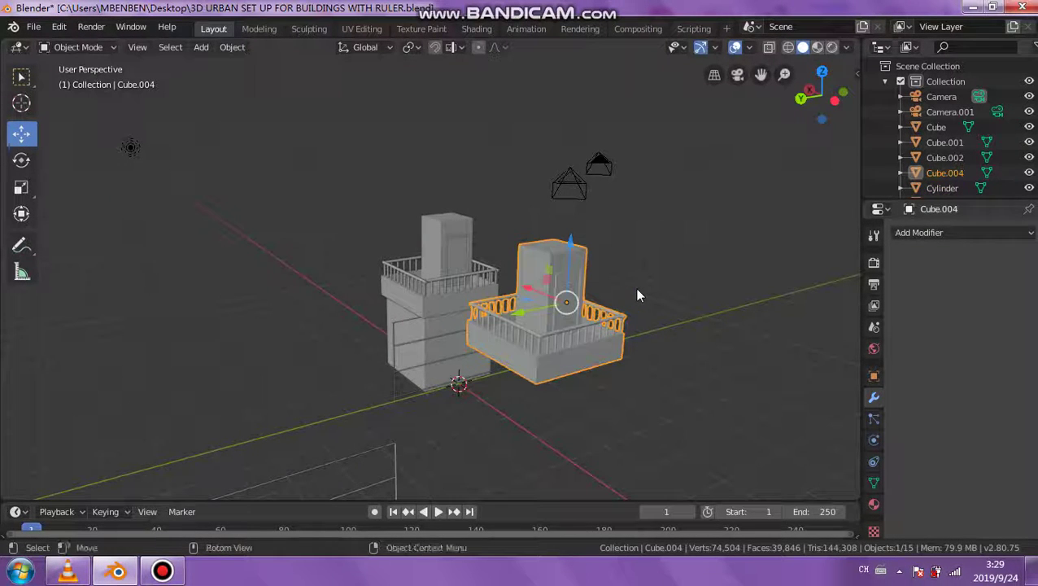
mouse_move(620, 298)
middle_down()
mouse_move(500, 298)
mouse_move(284, 321)
mouse_move(308, 344)
mouse_move(352, 325)
mouse_move(435, 332)
mouse_move(546, 313)
middle_up()
scroll(285, 322, up, 4)
scroll(435, 332, down, 3)
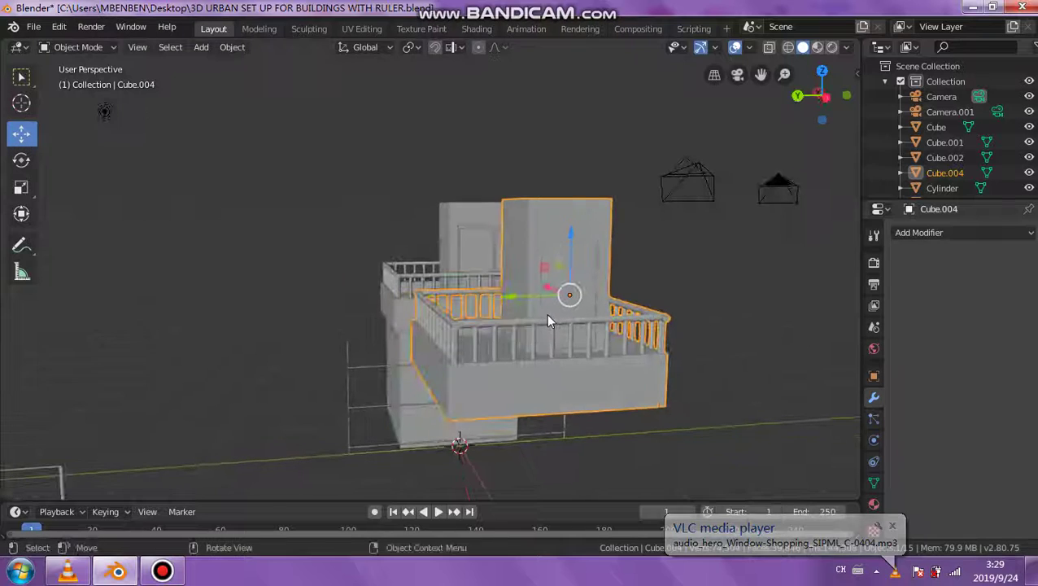
Step: Start a COLLADA export and browse to the E: drive's 3D PROPS (WINDOWS, DOORS AND MORE) folder
click(34, 27)
mouse_move(57, 247)
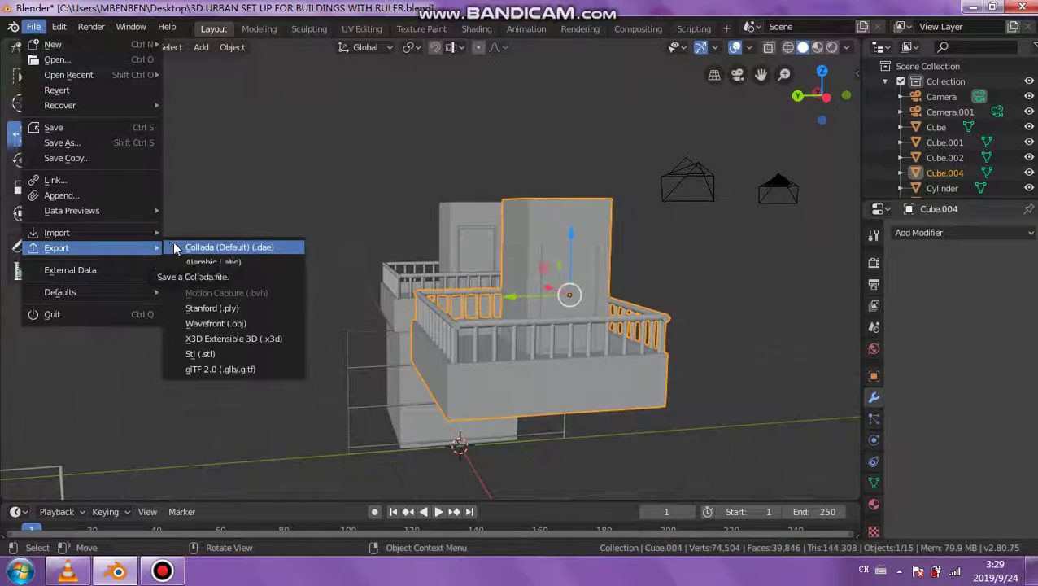
click(174, 247)
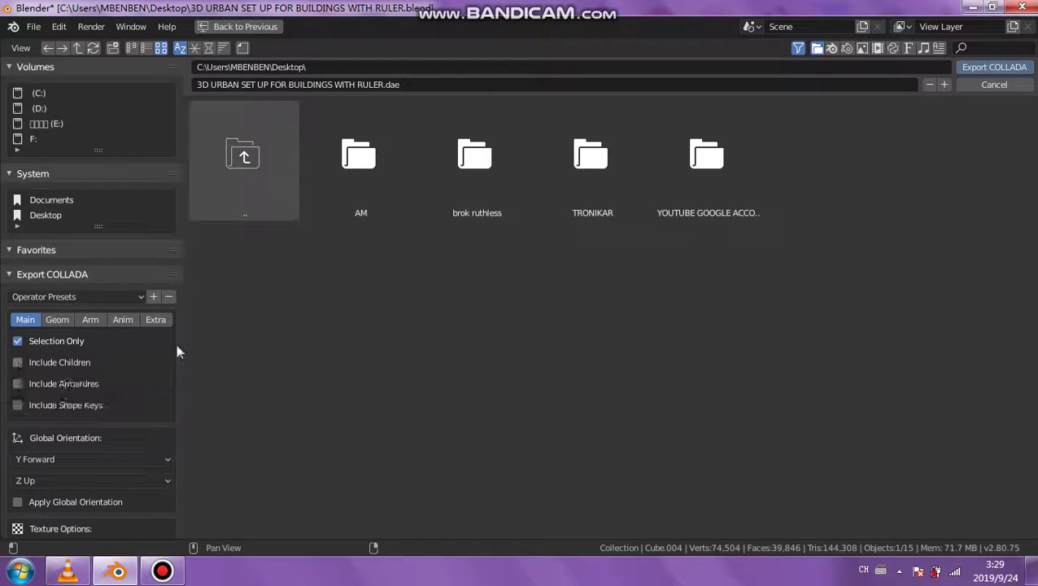
click(41, 124)
double_click(696, 316)
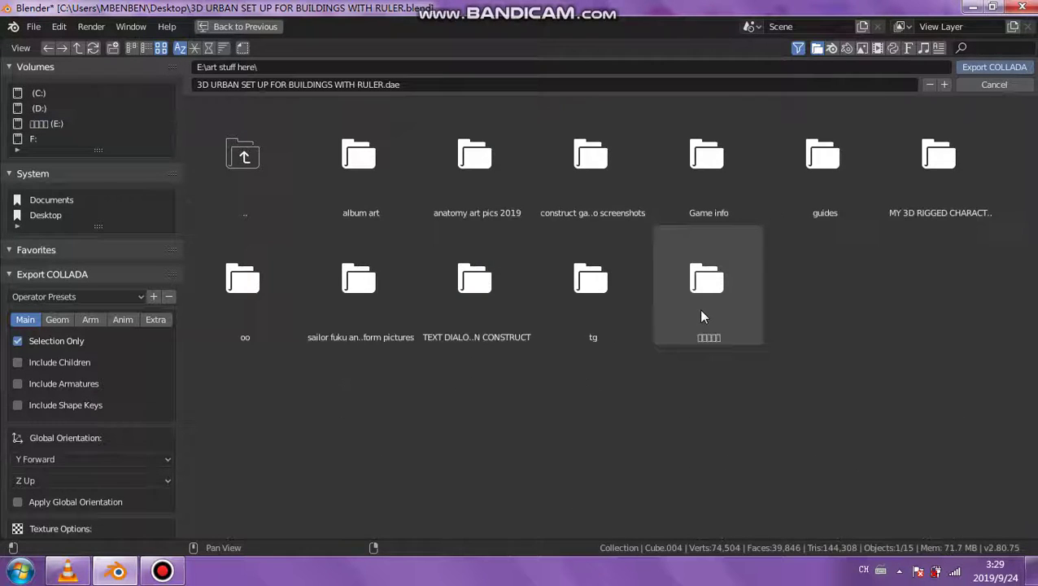
double_click(940, 192)
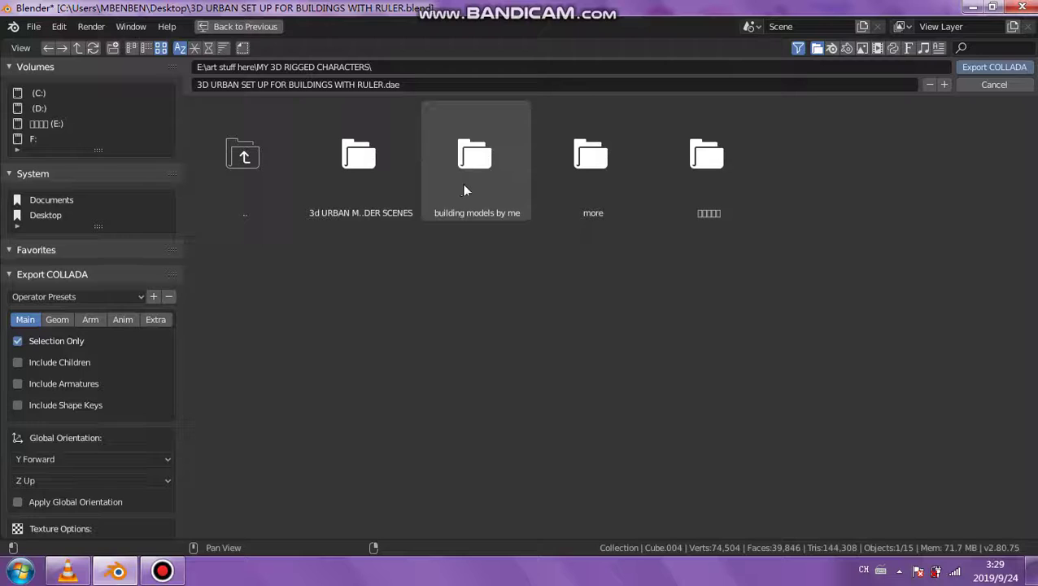
double_click(381, 193)
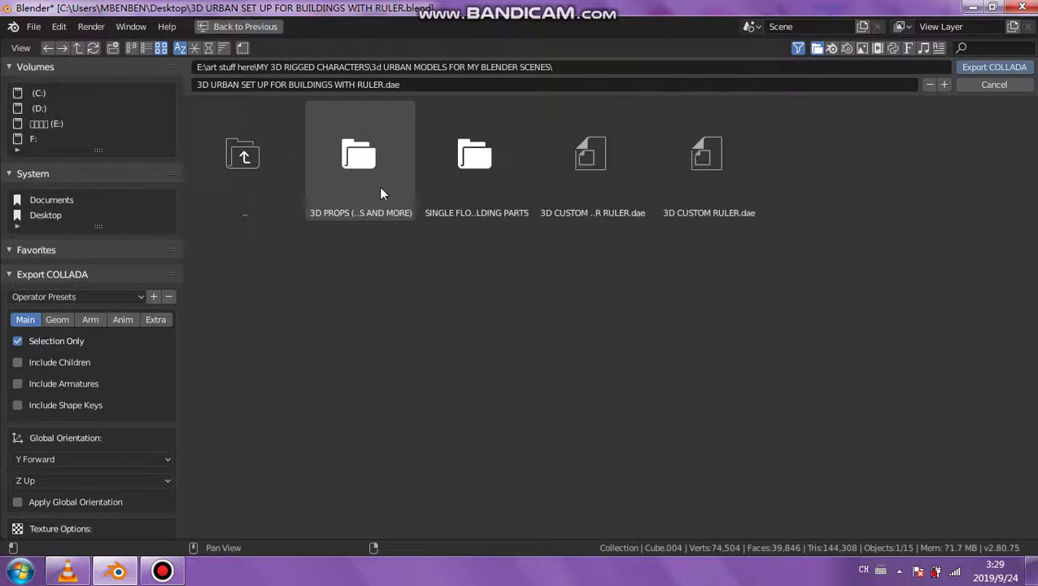
double_click(380, 189)
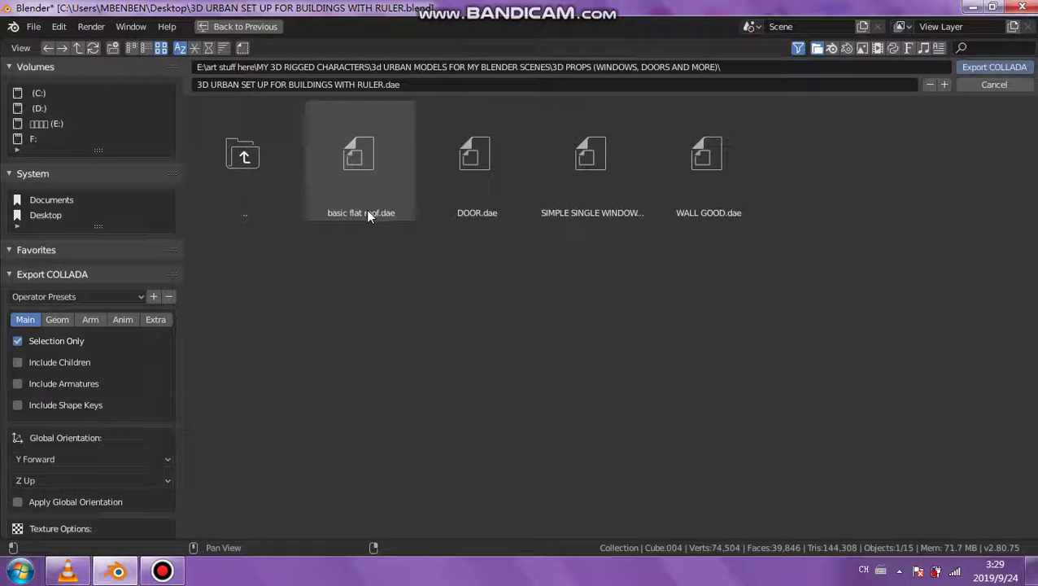
Step: Name the file 'flat roof with bars and doorway small.dae' and export it
click(376, 85)
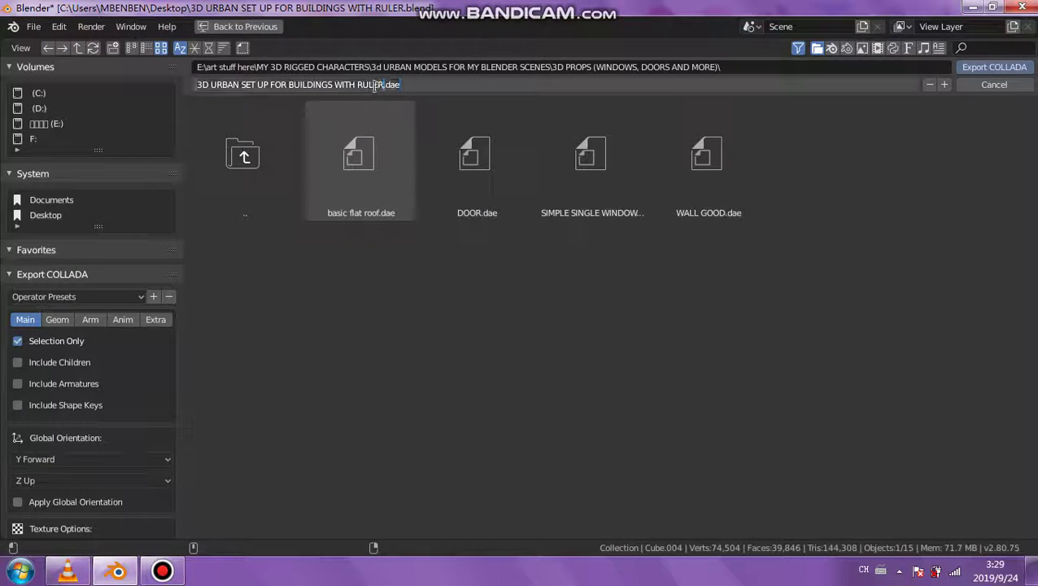
click(380, 85)
drag(380, 86, 190, 86)
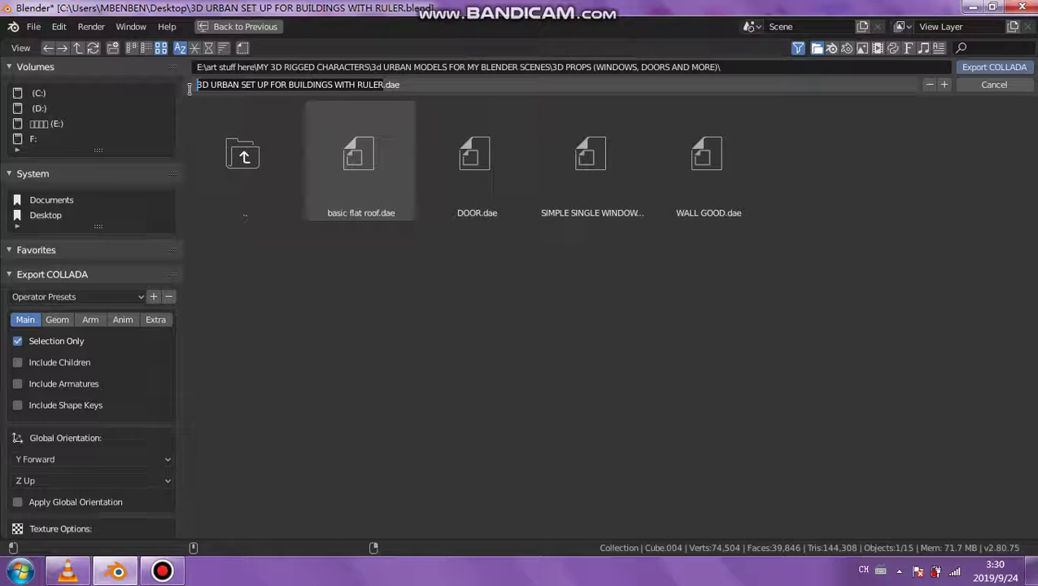
text(t)
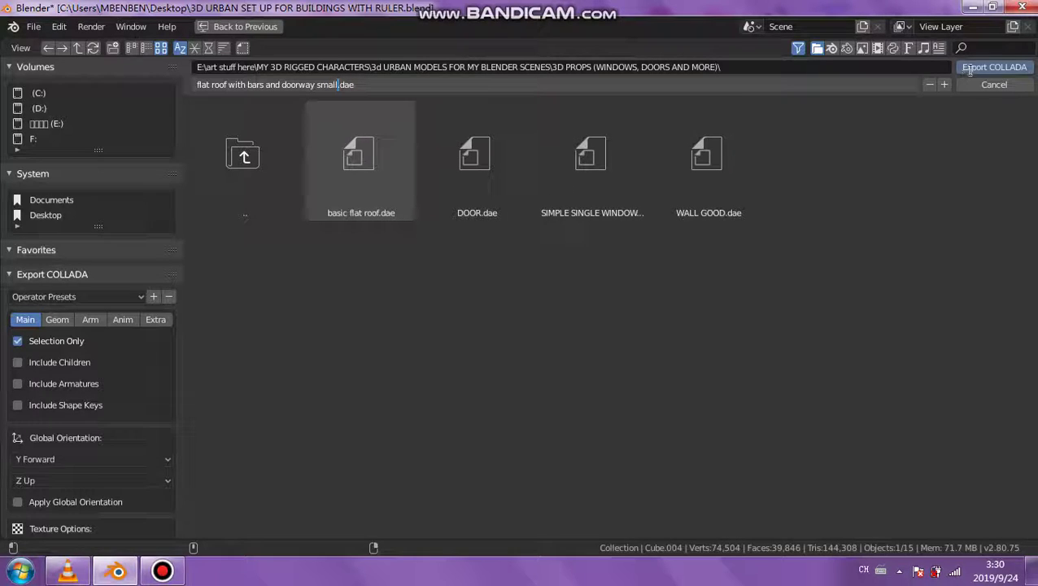
click(969, 70)
click(970, 70)
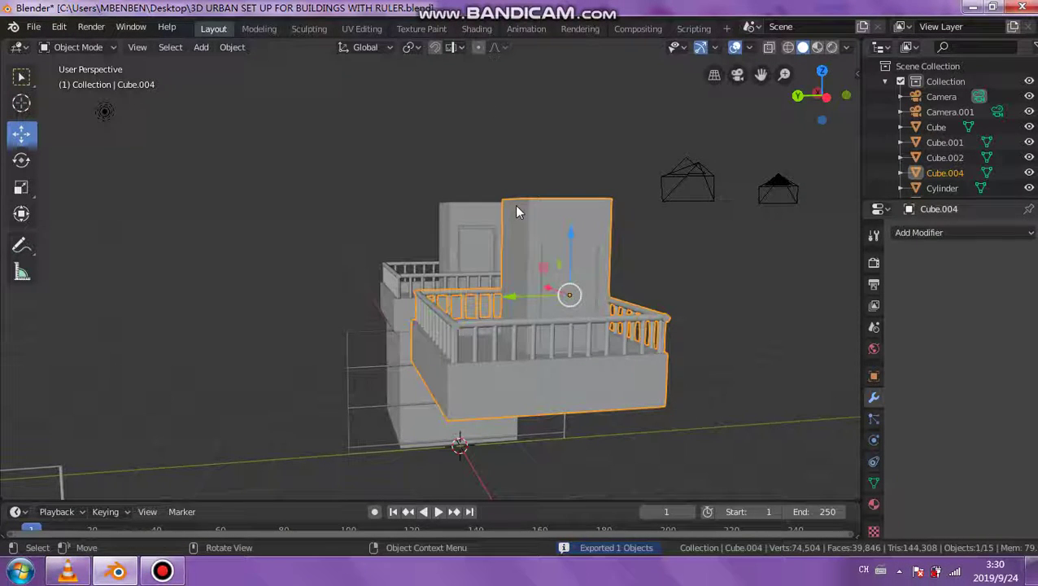
Step: Delete the exported copy and the rectangular fence plane in front of the tower
key(Delete)
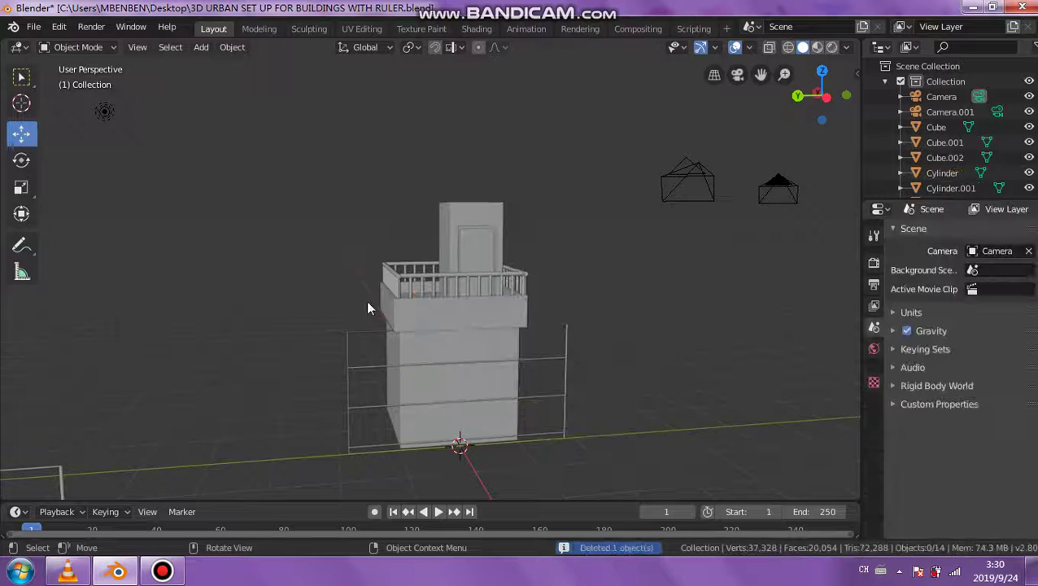
click(376, 342)
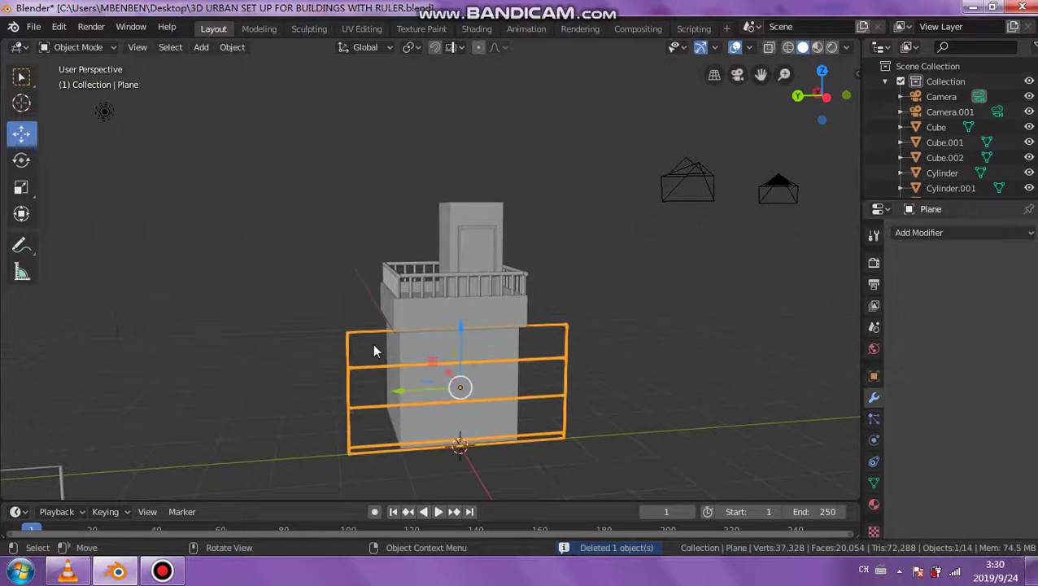
key(Delete)
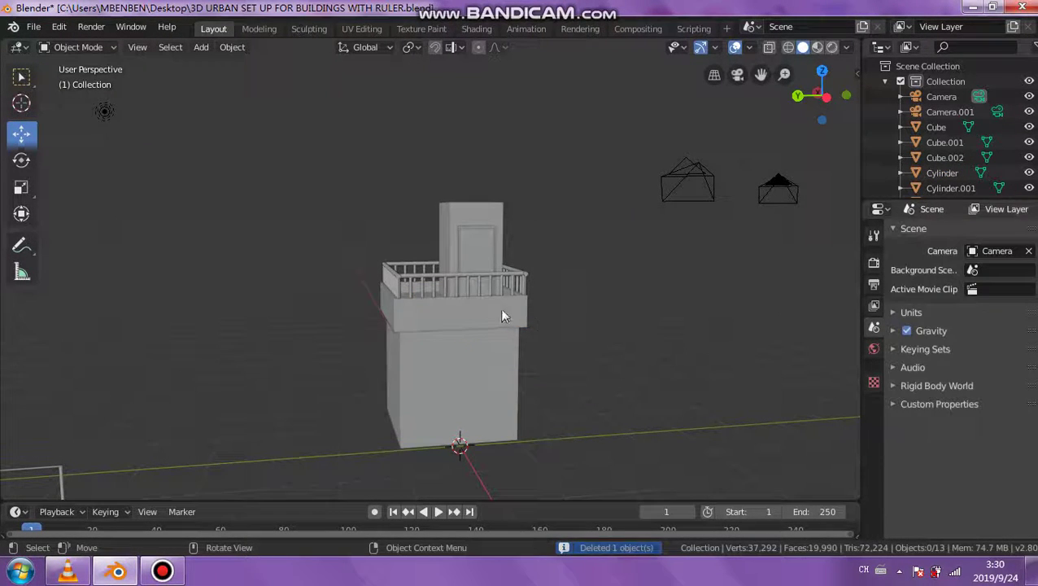
Step: Duplicate the lower tower block as Cube.003
click(500, 309)
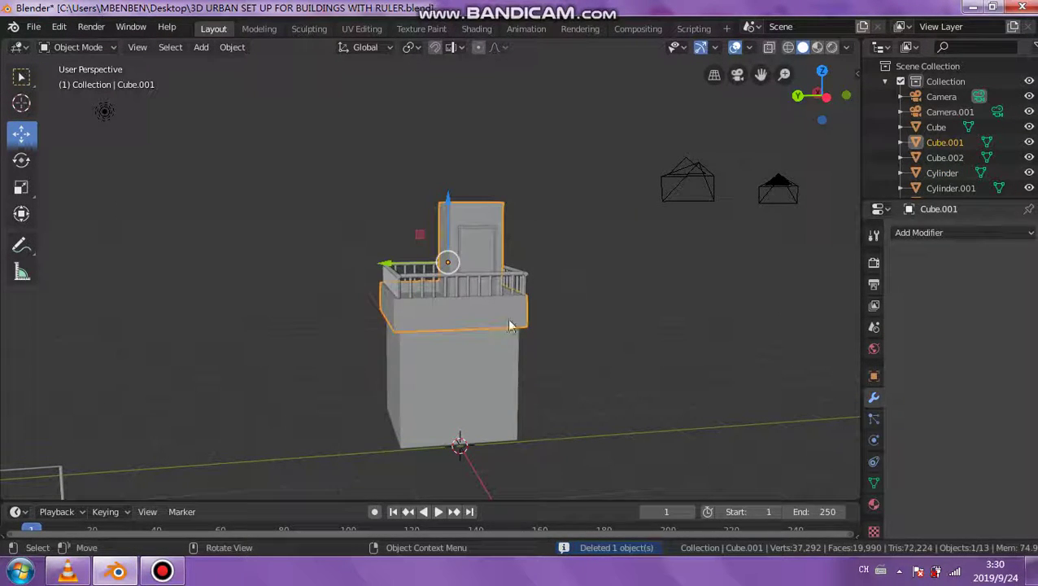
click(479, 368)
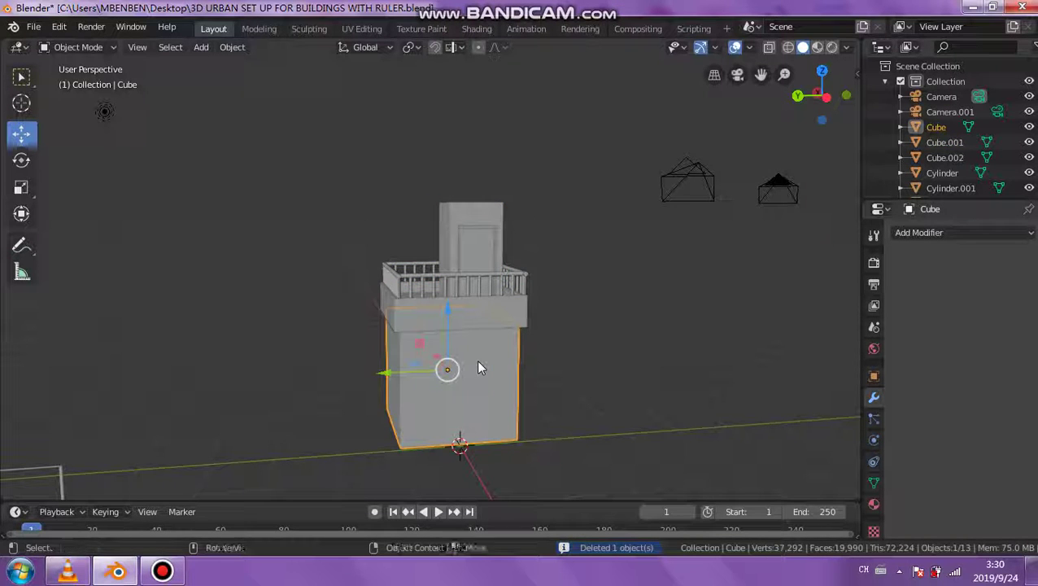
key(shift+d)
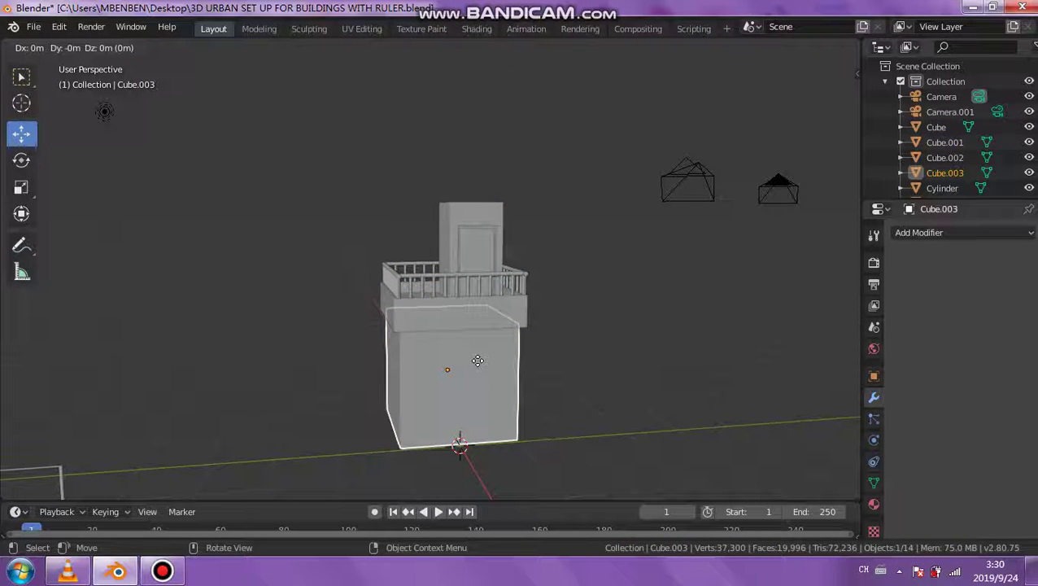
Step: Raise the copy along Z above the tower and flatten it into a thin slab
key(z)
click(476, 135)
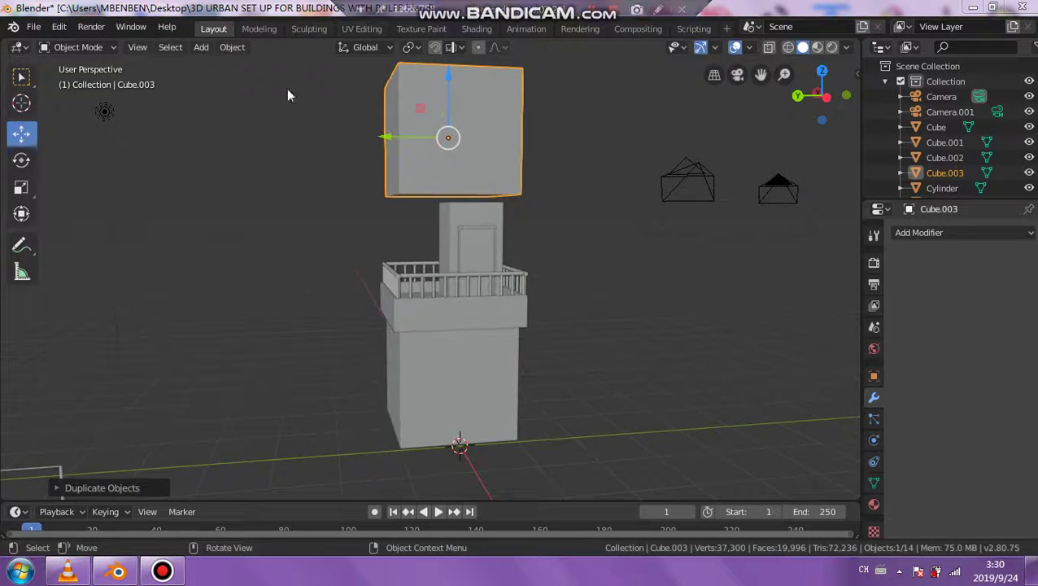
mouse_move(268, 126)
middle_down()
mouse_move(261, 167)
mouse_move(280, 149)
mouse_move(278, 218)
mouse_move(315, 241)
mouse_move(77, 174)
middle_up()
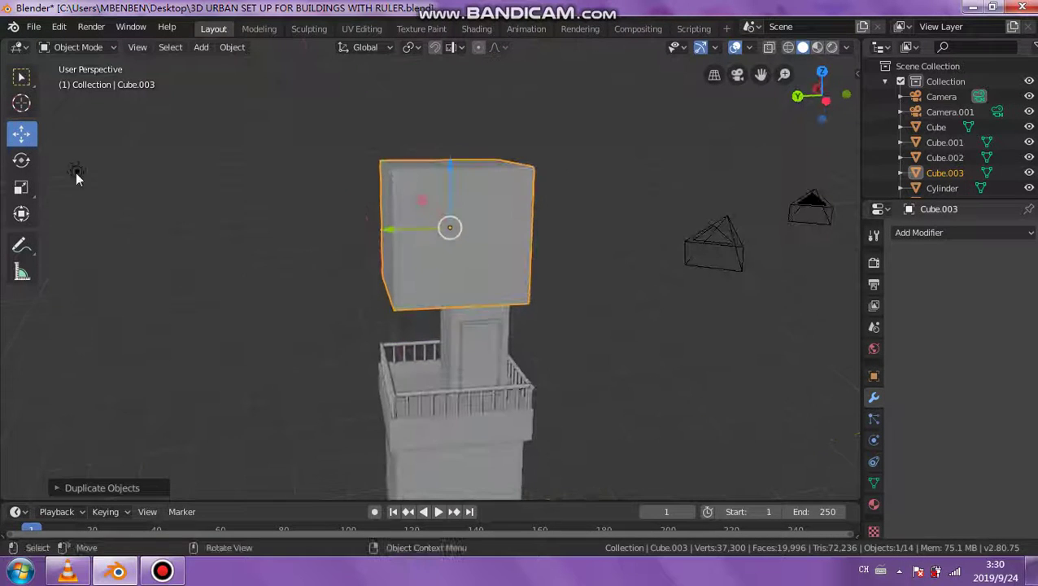
click(21, 187)
drag(446, 168, 459, 220)
mouse_move(459, 221)
middle_down()
mouse_move(478, 283)
mouse_move(451, 222)
middle_up()
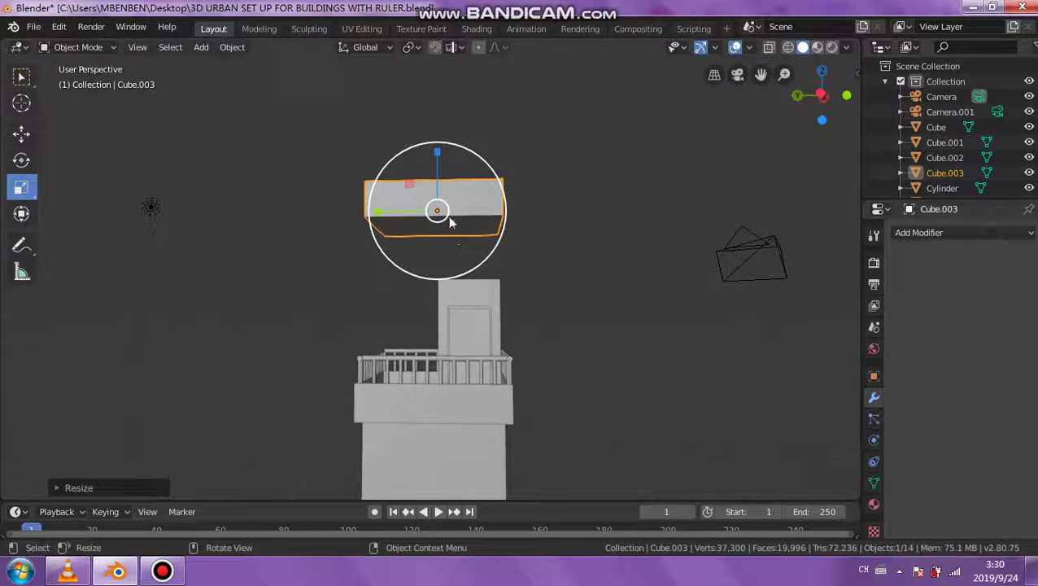
Step: Lower the slab to sit at the balcony's base level
click(24, 137)
mouse_move(439, 183)
mouse_down()
mouse_move(425, 333)
mouse_move(512, 413)
mouse_up()
mouse_move(512, 412)
middle_down()
mouse_move(476, 449)
mouse_move(465, 408)
mouse_move(484, 348)
mouse_move(463, 415)
middle_up()
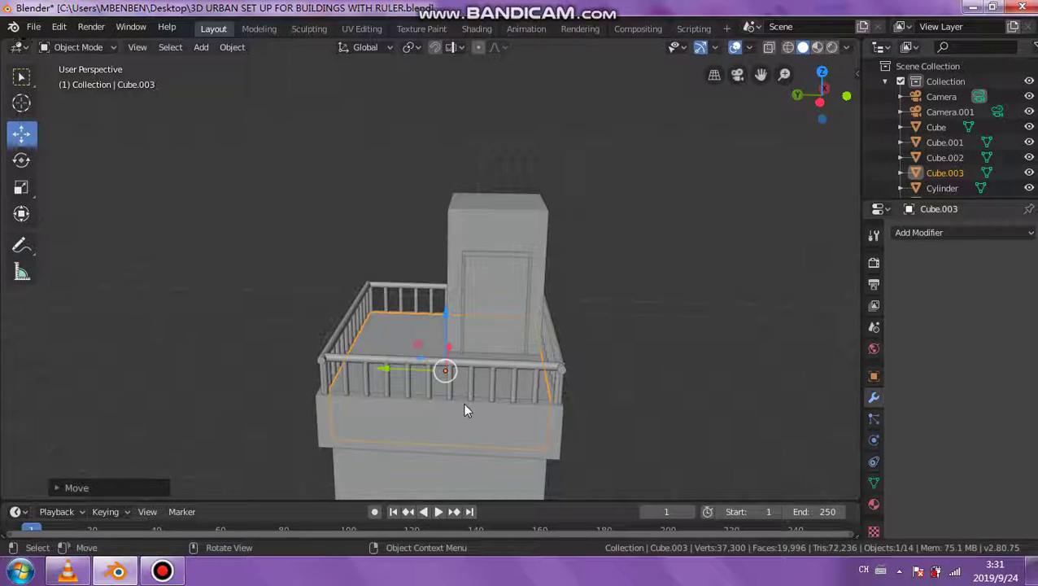
click(91, 47)
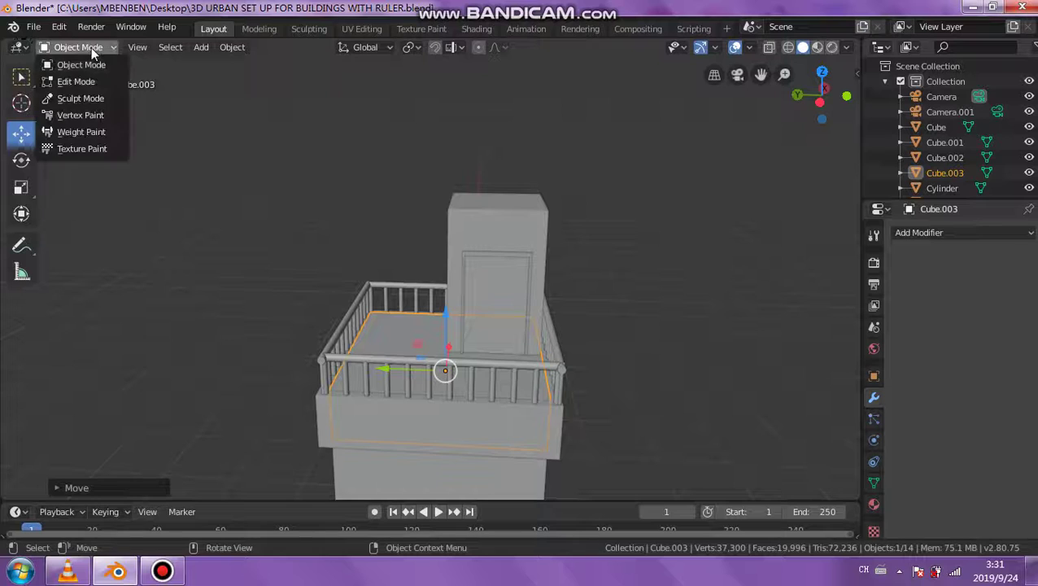
click(77, 78)
mouse_move(342, 290)
middle_down()
mouse_move(445, 324)
mouse_move(429, 393)
mouse_move(484, 366)
mouse_move(455, 350)
middle_up()
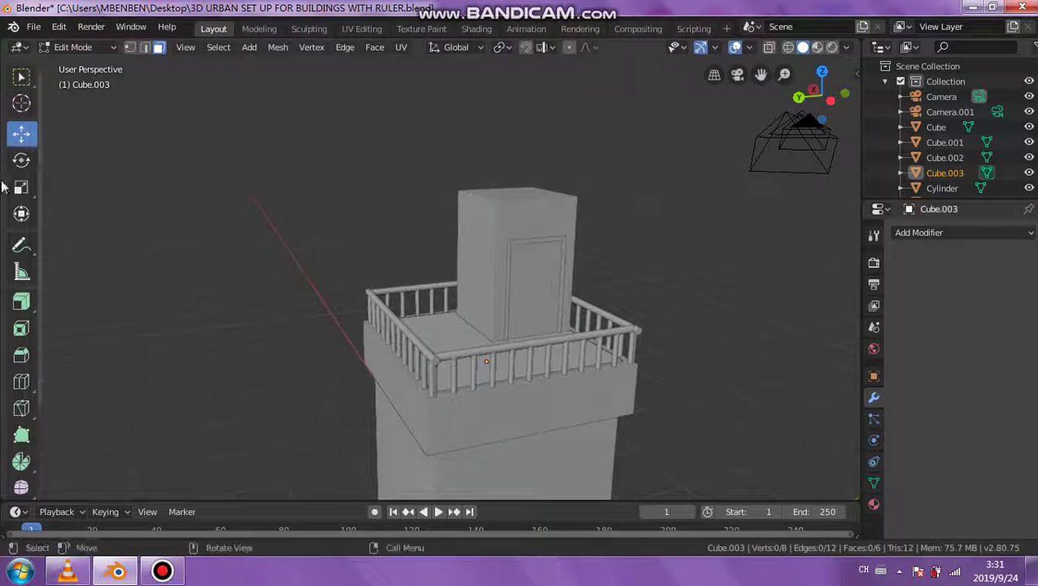
click(438, 349)
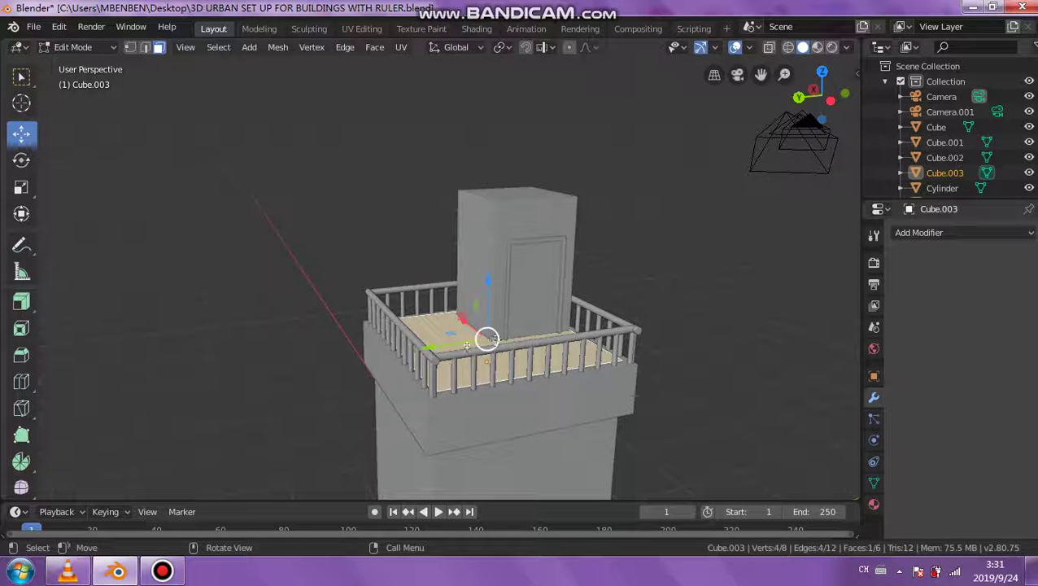
key(e)
click(246, 348)
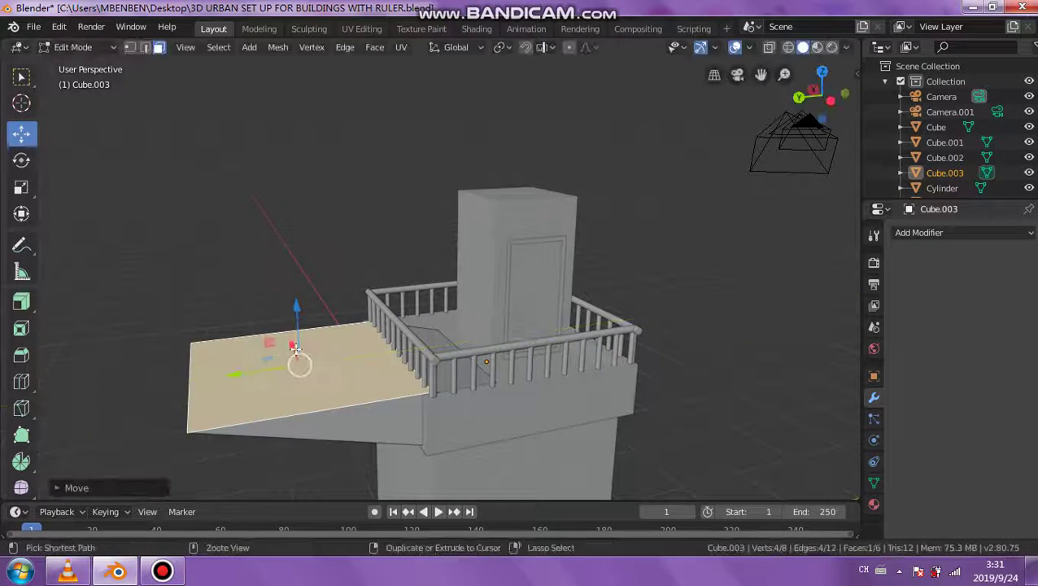
key(ctrl+z)
key(alt+a)
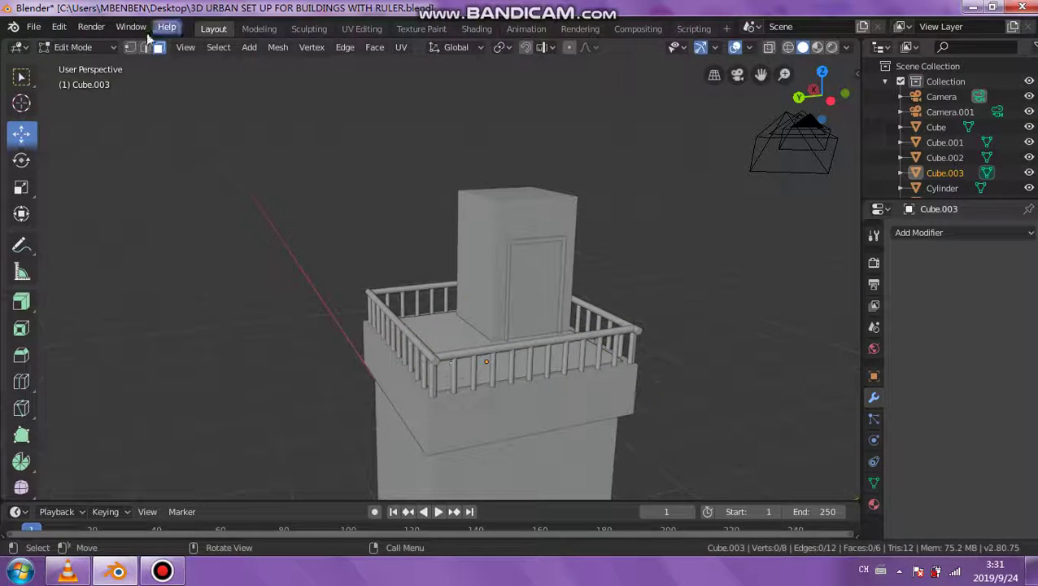
click(104, 48)
Step: Back in Object Mode, move the slab sideways off the balcony to sit beside the building
click(102, 64)
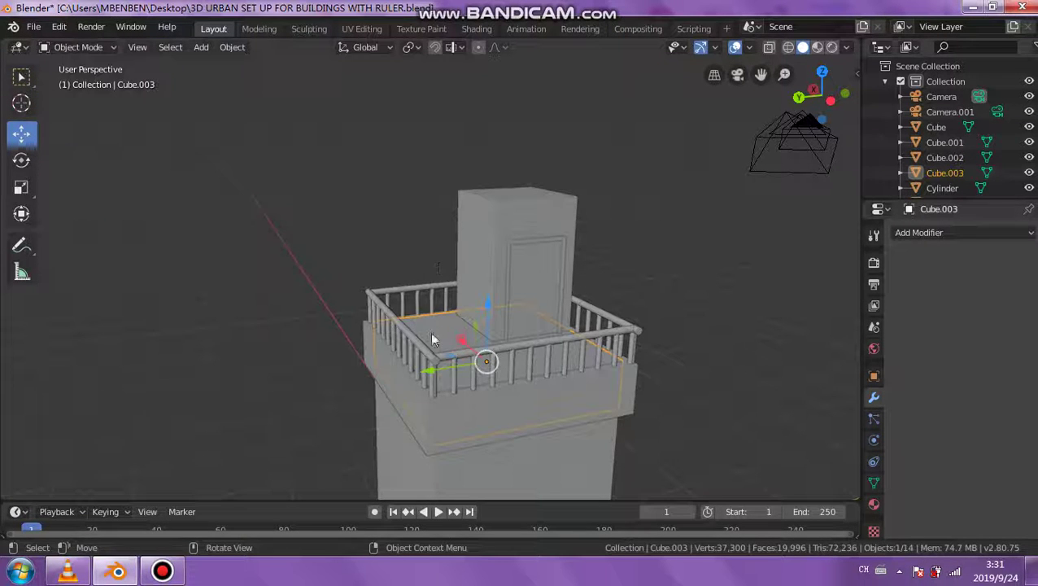
drag(438, 370, 205, 391)
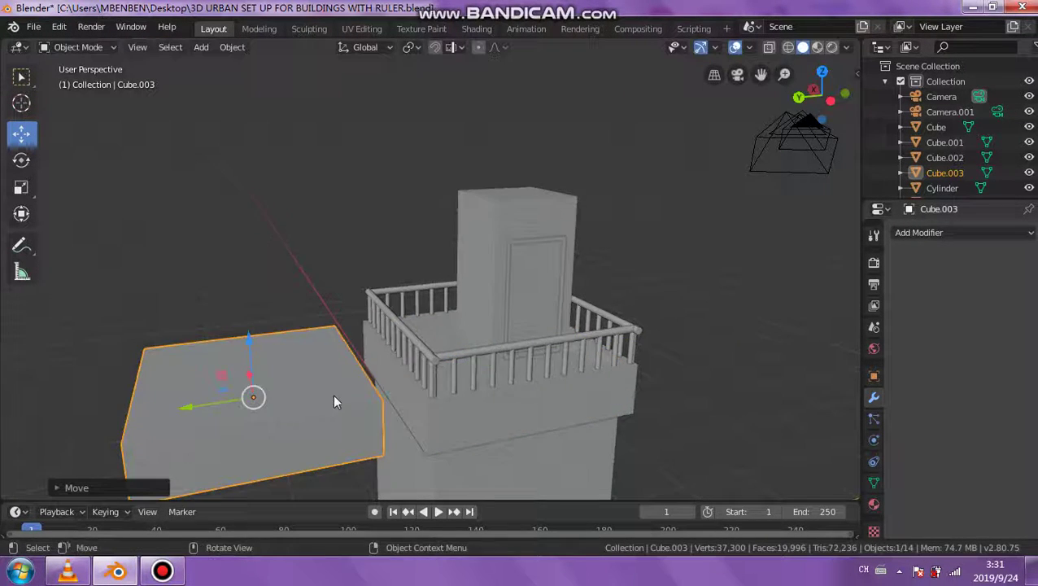
mouse_move(333, 393)
middle_down()
mouse_move(286, 497)
mouse_move(282, 57)
middle_up()
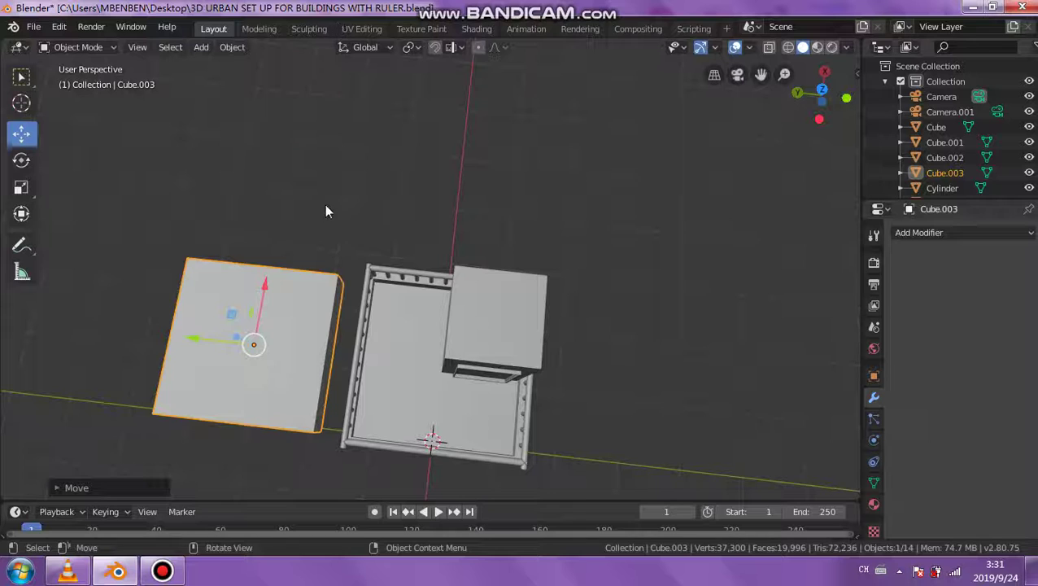
Step: Check the slab's placement from top view, then enter Edit Mode on its mesh
middle_drag(325, 204, 430, 159)
click(822, 92)
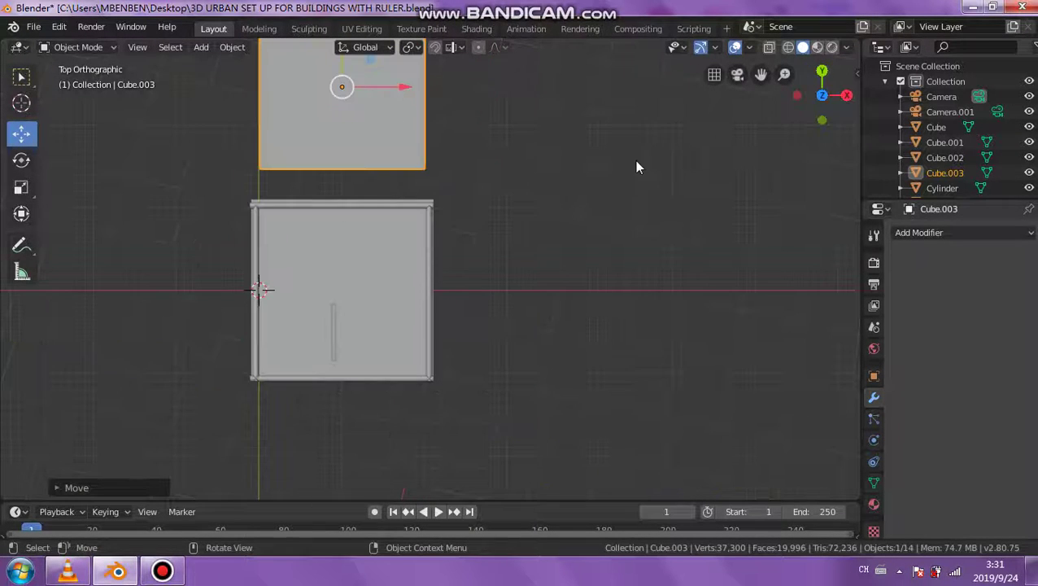
scroll(451, 149, down, 1)
mouse_move(451, 149)
shift+middle_down()
mouse_move(474, 168)
mouse_move(478, 201)
shift+middle_up()
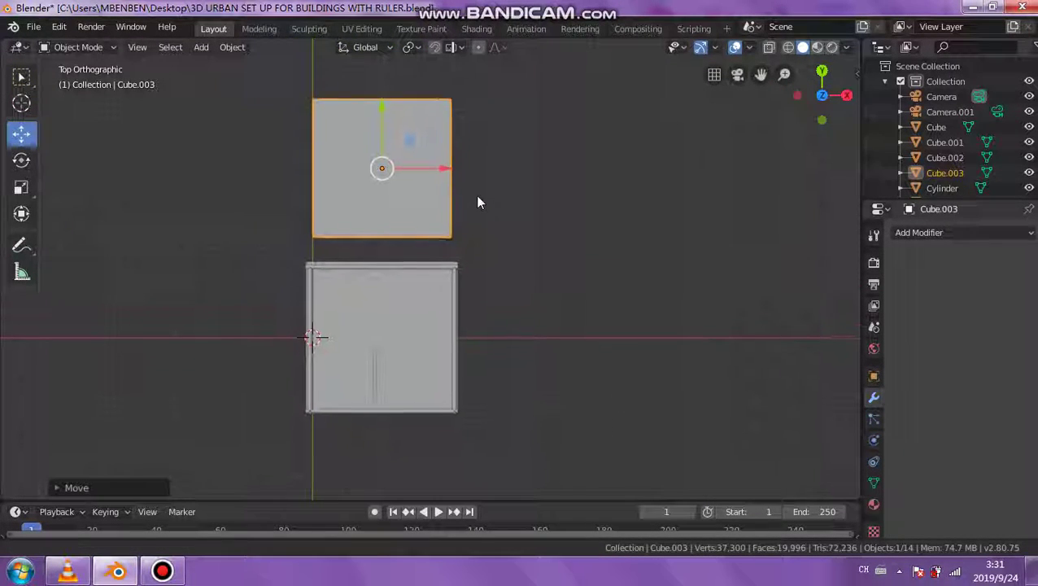
scroll(370, 156, up, 2)
shift+middle_drag(355, 146, 391, 211)
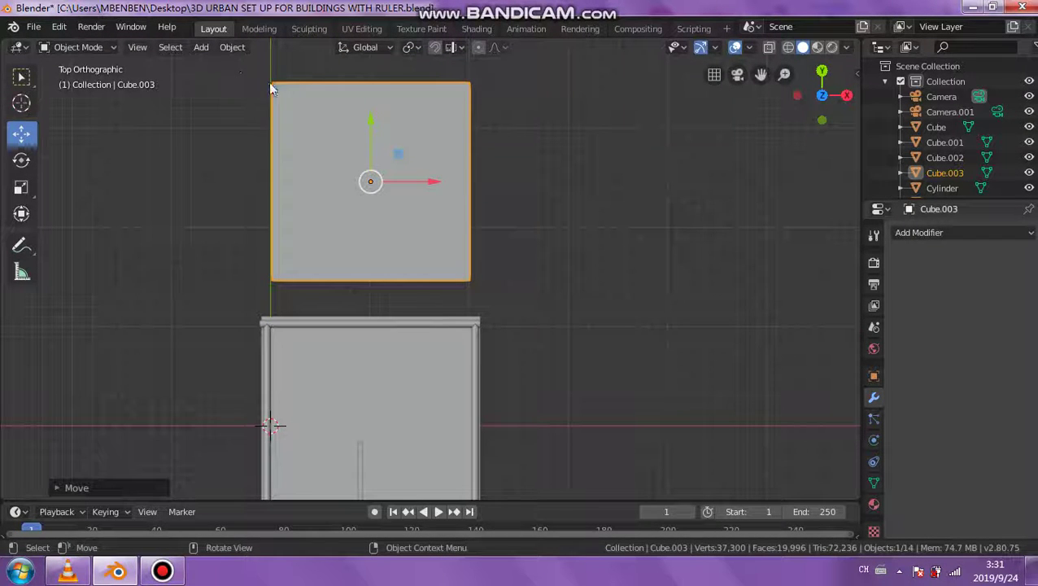
mouse_move(280, 219)
middle_down()
mouse_move(326, 175)
mouse_move(276, 131)
middle_up()
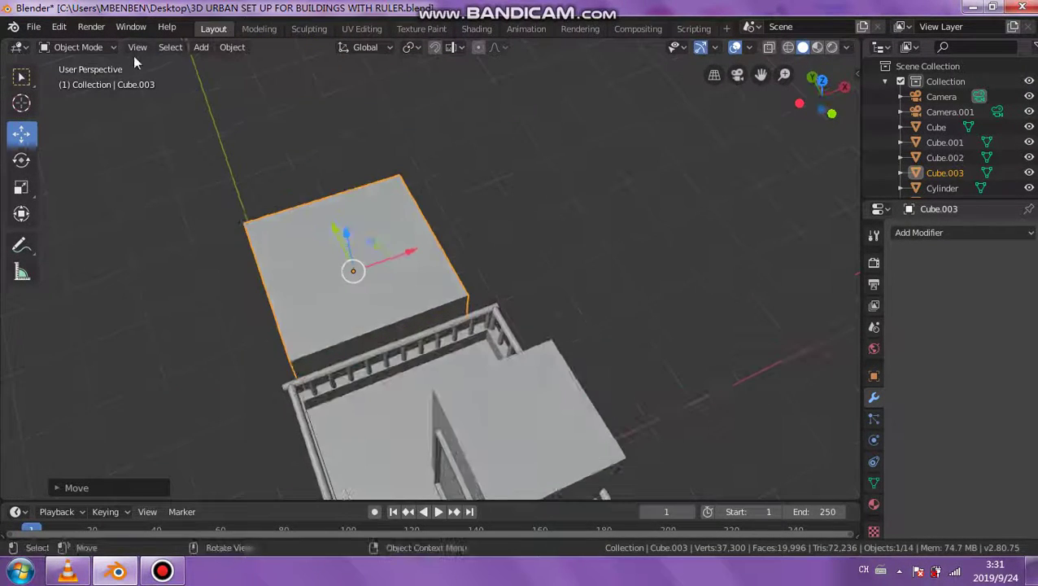
click(102, 47)
click(77, 81)
Step: Select the slab's side faces and shrink them slightly with Shrink/Fatten
middle_drag(286, 286, 320, 396)
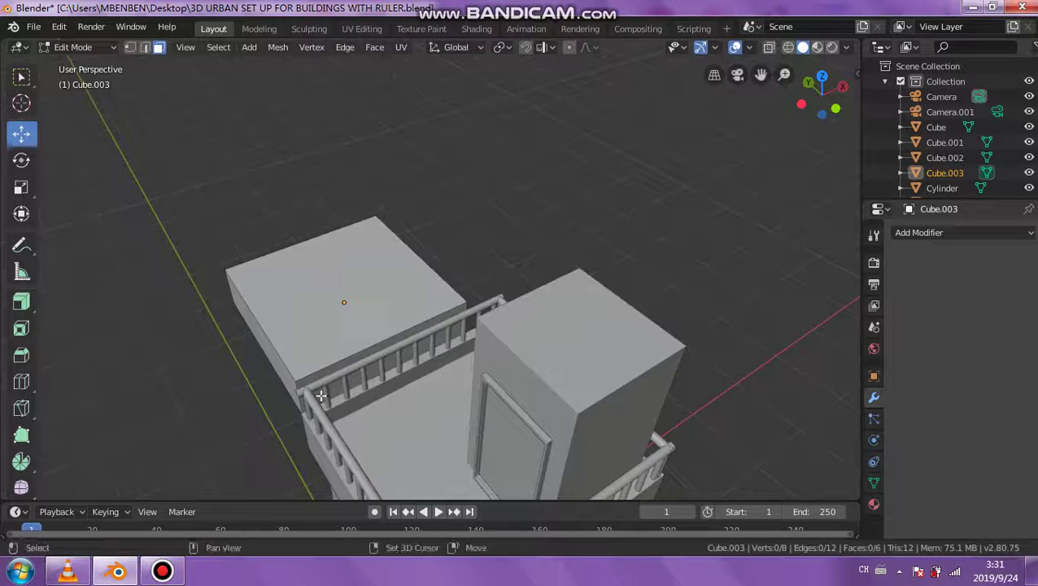
click(334, 373)
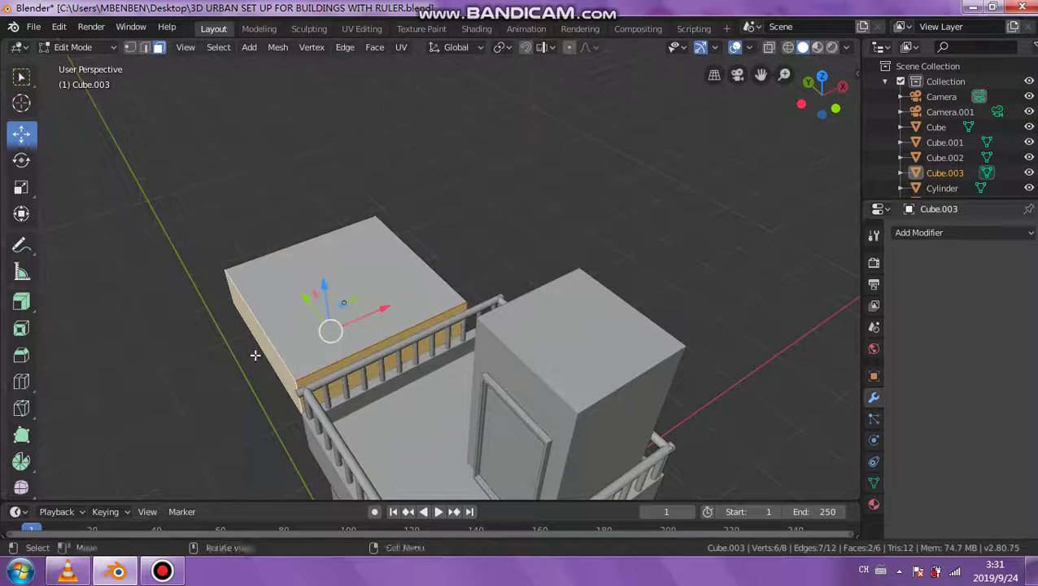
mouse_move(254, 354)
middle_down()
mouse_move(437, 284)
mouse_move(513, 358)
mouse_move(488, 374)
mouse_move(569, 357)
middle_up()
shift+click(497, 366)
shift+click(490, 370)
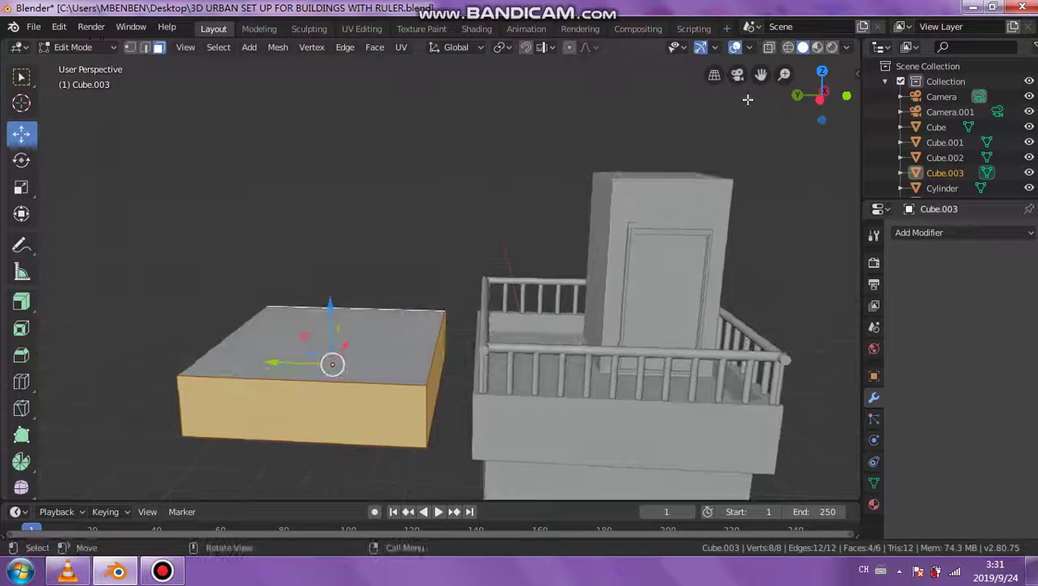
key(KP_7)
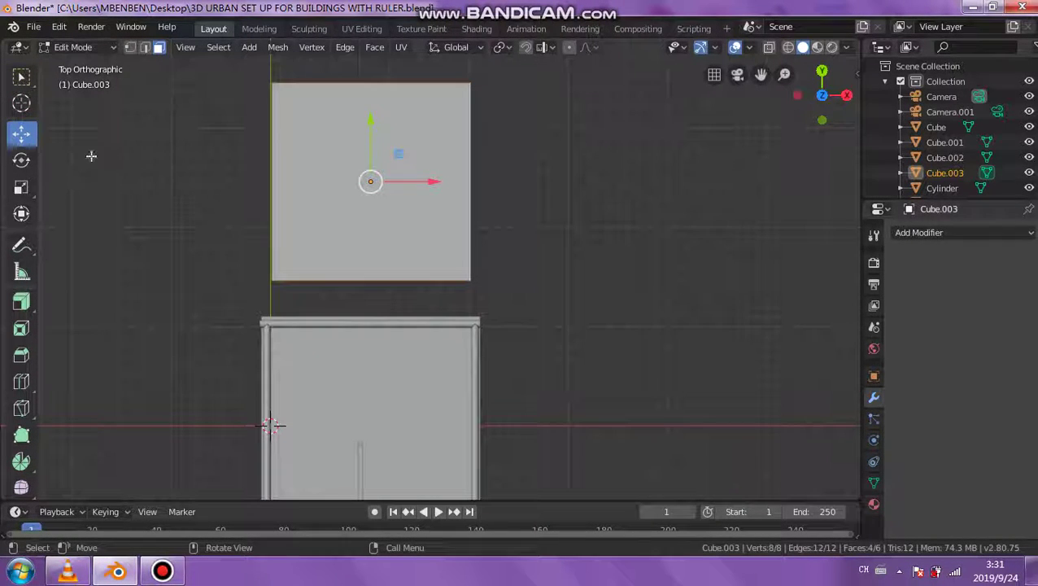
scroll(21, 326, down, 4)
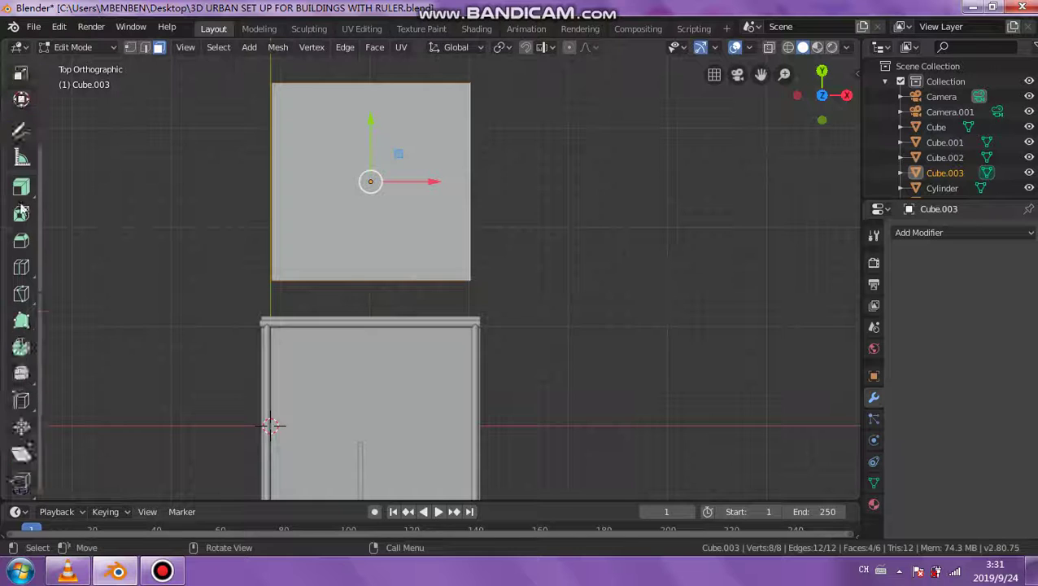
click(21, 426)
mouse_move(551, 244)
mouse_down()
mouse_move(551, 232)
mouse_move(551, 241)
mouse_up()
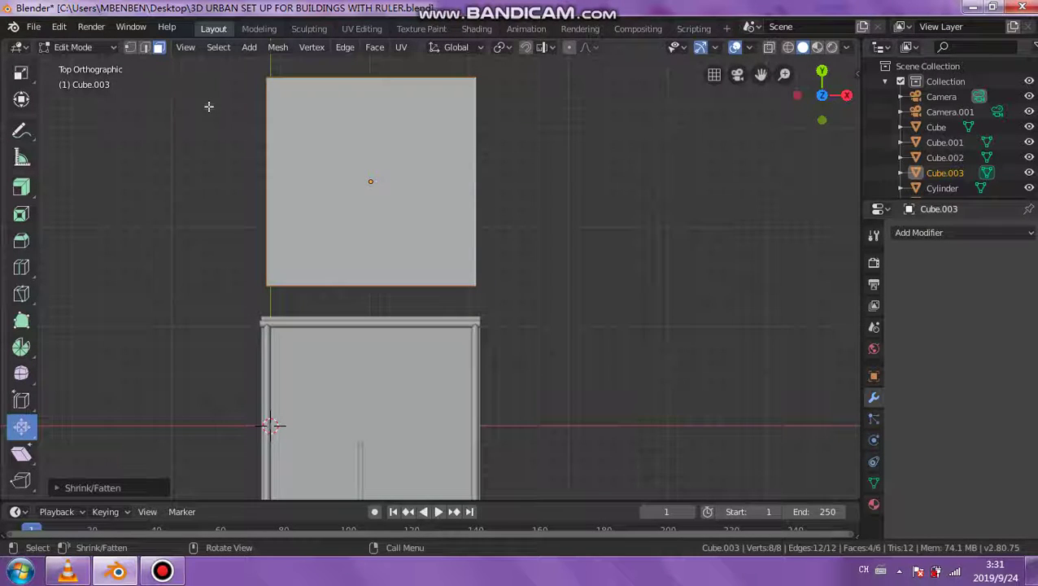
Step: Fatten the side faces outward by about 0.035, then select the slab's top face
mouse_move(297, 284)
middle_down()
mouse_move(447, 213)
mouse_move(459, 176)
mouse_move(431, 137)
mouse_move(459, 287)
middle_up()
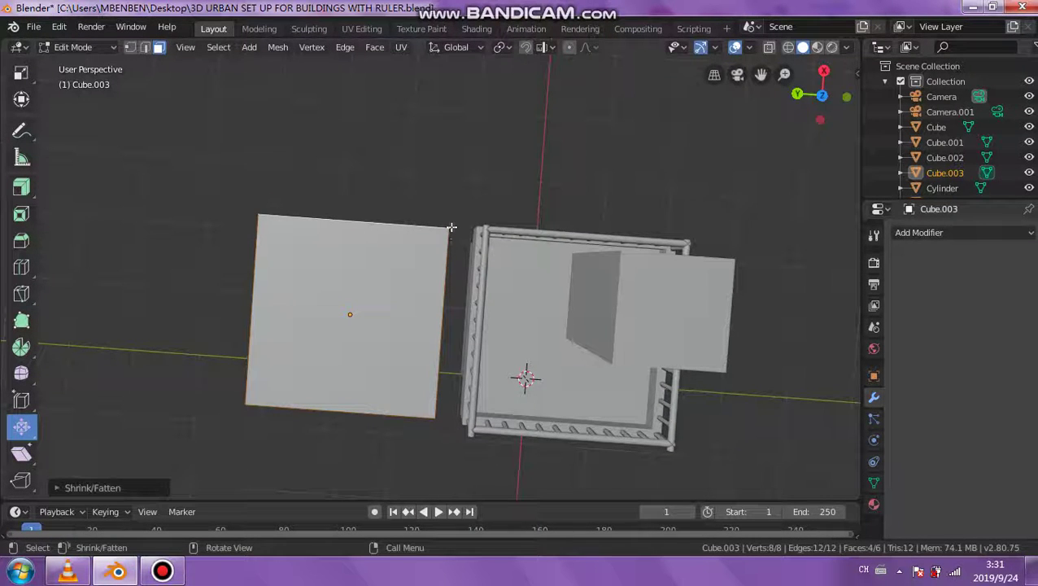
drag(444, 207, 449, 209)
mouse_move(449, 208)
middle_down()
mouse_move(473, 197)
mouse_move(514, 122)
mouse_move(400, 136)
mouse_move(440, 232)
mouse_move(443, 222)
mouse_move(293, 218)
middle_up()
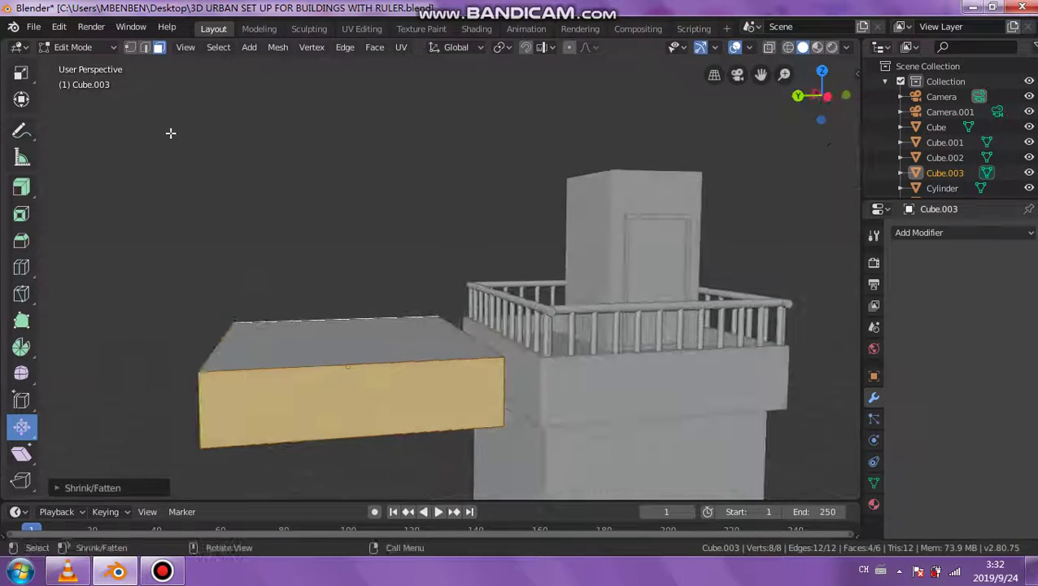
click(247, 187)
click(304, 339)
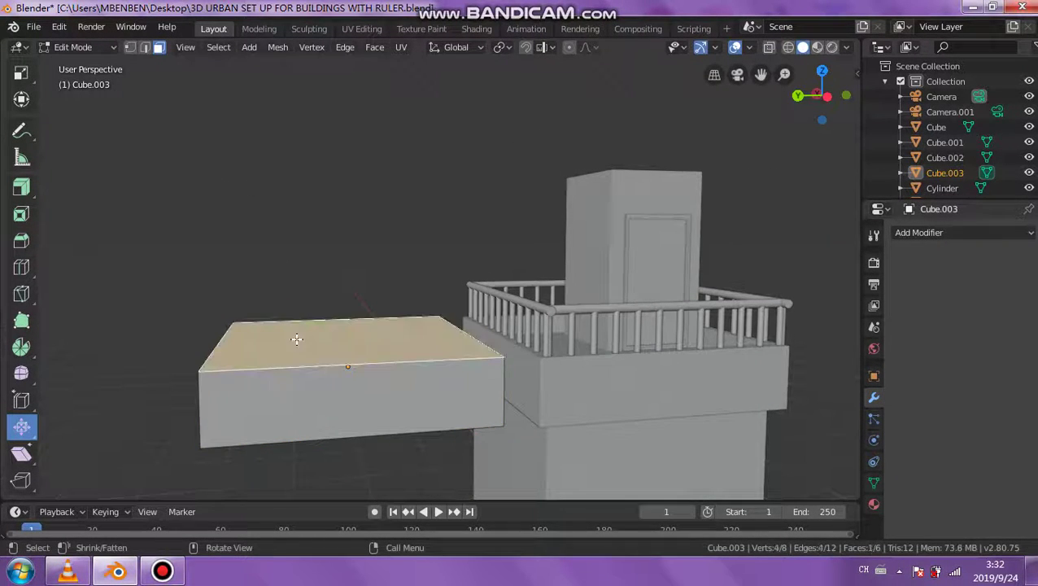
Step: Inset the slab's top face and scale the inner face, undoing an unwanted second inset
click(21, 213)
mouse_move(241, 309)
middle_down()
mouse_move(336, 413)
mouse_move(338, 346)
middle_up()
drag(338, 346, 347, 340)
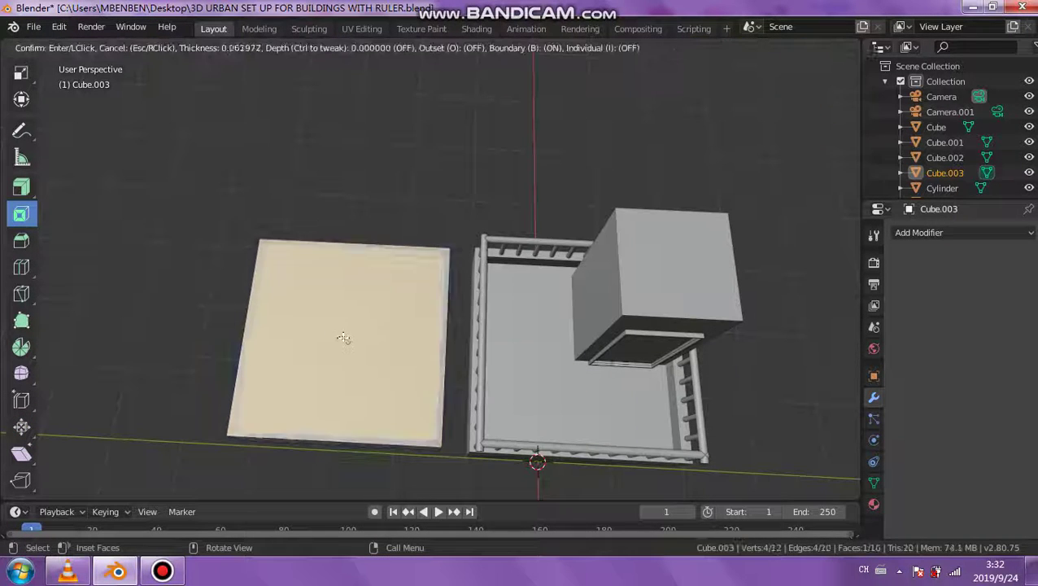
click(348, 339)
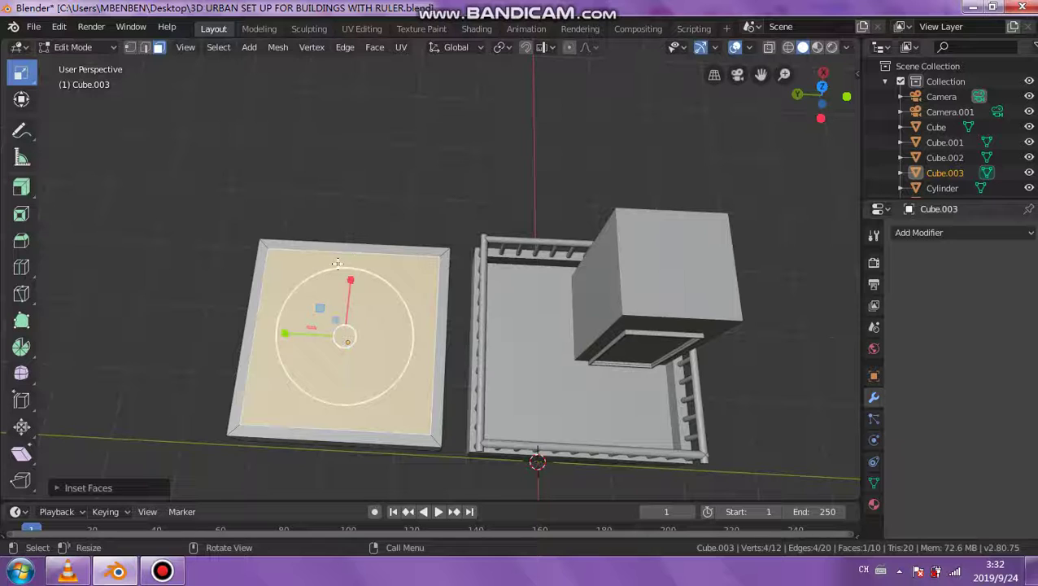
drag(357, 282, 352, 277)
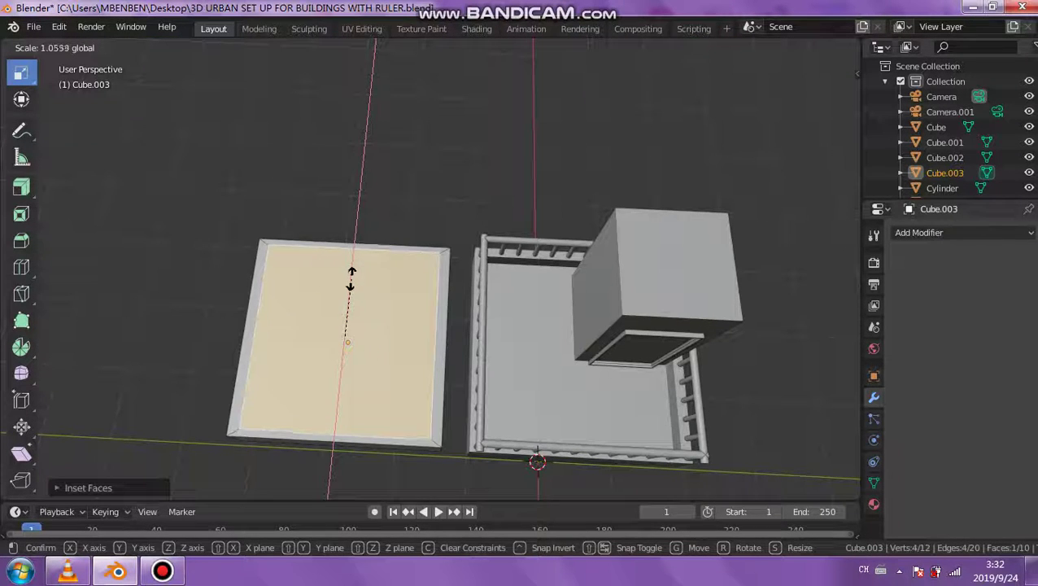
click(351, 278)
click(342, 245)
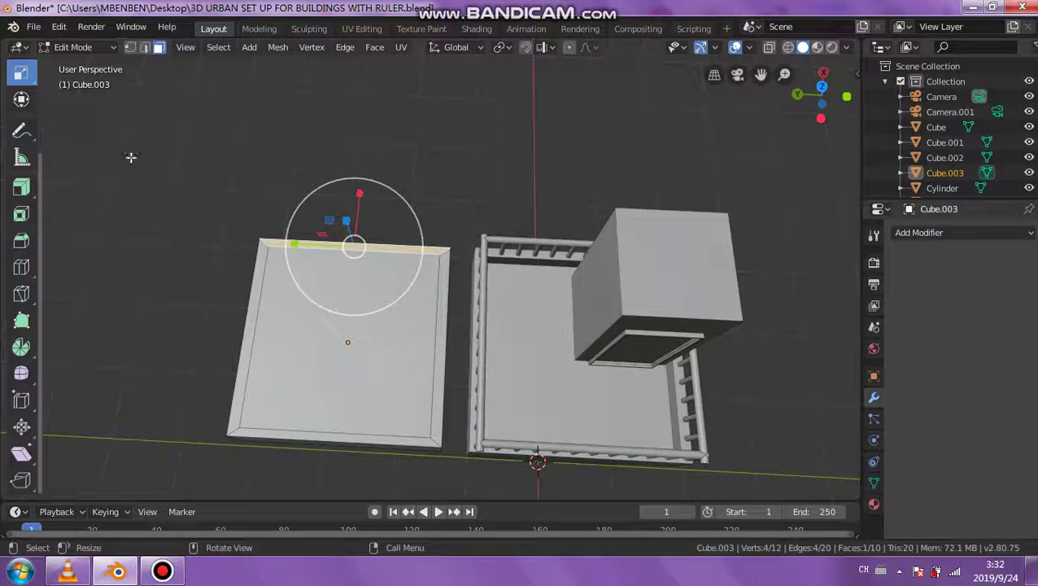
click(21, 213)
drag(275, 237, 333, 227)
key(ctrl+z)
Step: Redo the top-face inset at about 0.13, leaving a narrow border rim
click(306, 306)
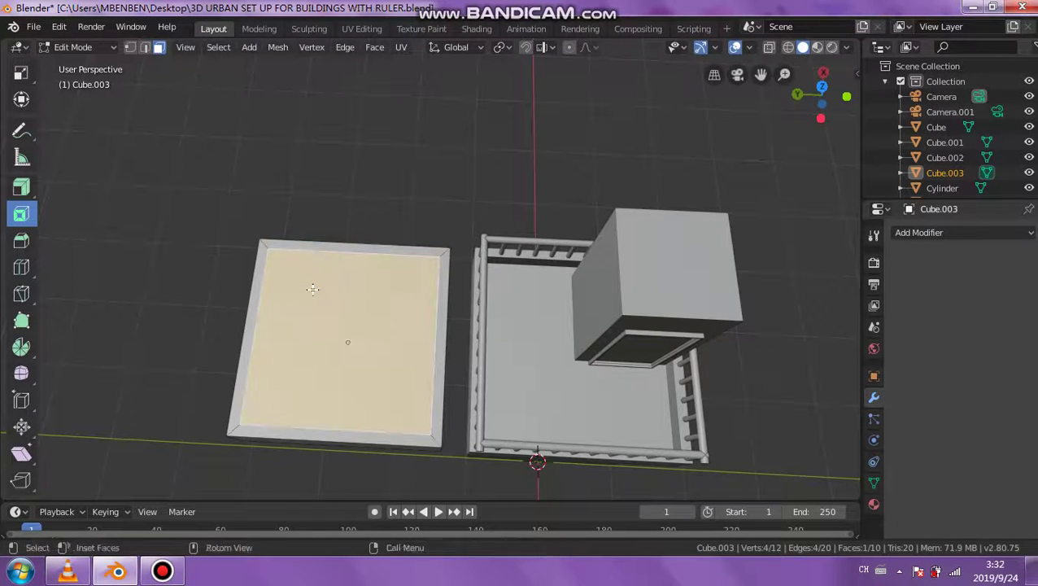
key(ctrl+2)
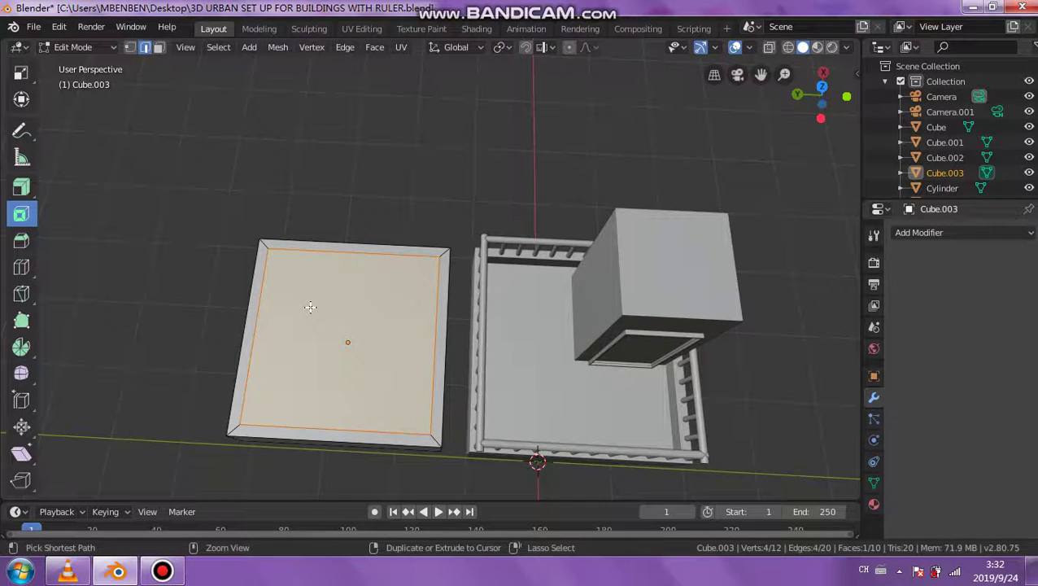
key(ctrl+z)
key(i)
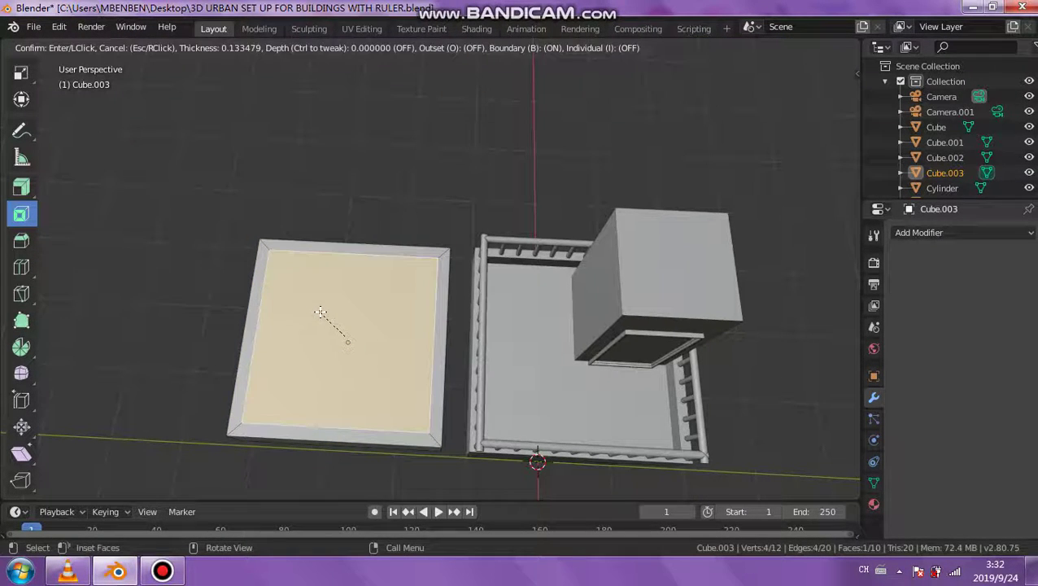
click(313, 305)
click(21, 73)
scroll(21, 76, up, 3)
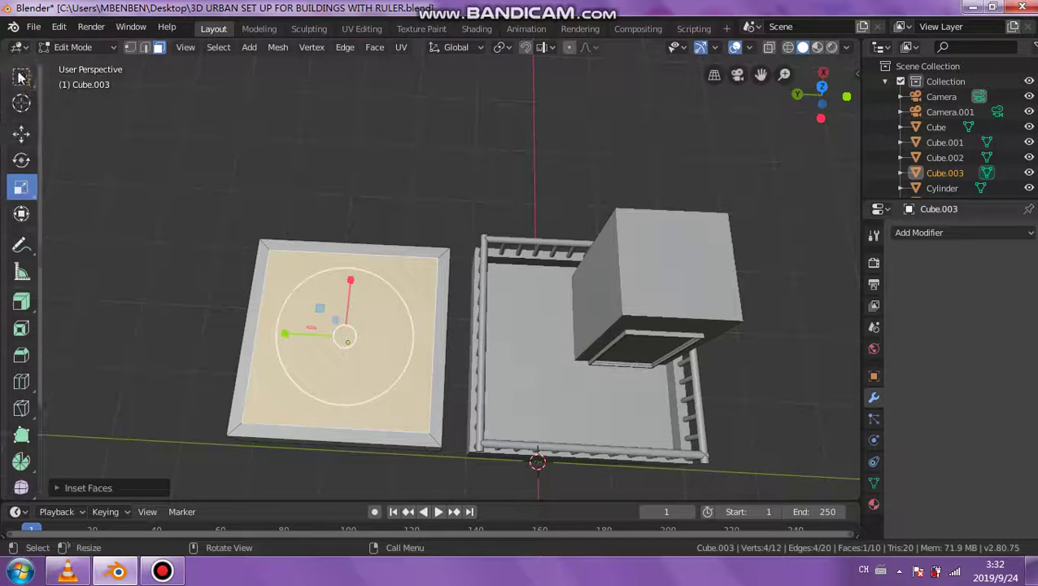
click(22, 77)
Step: Select the four rim strips and invert the selection to the inner panel
click(309, 246)
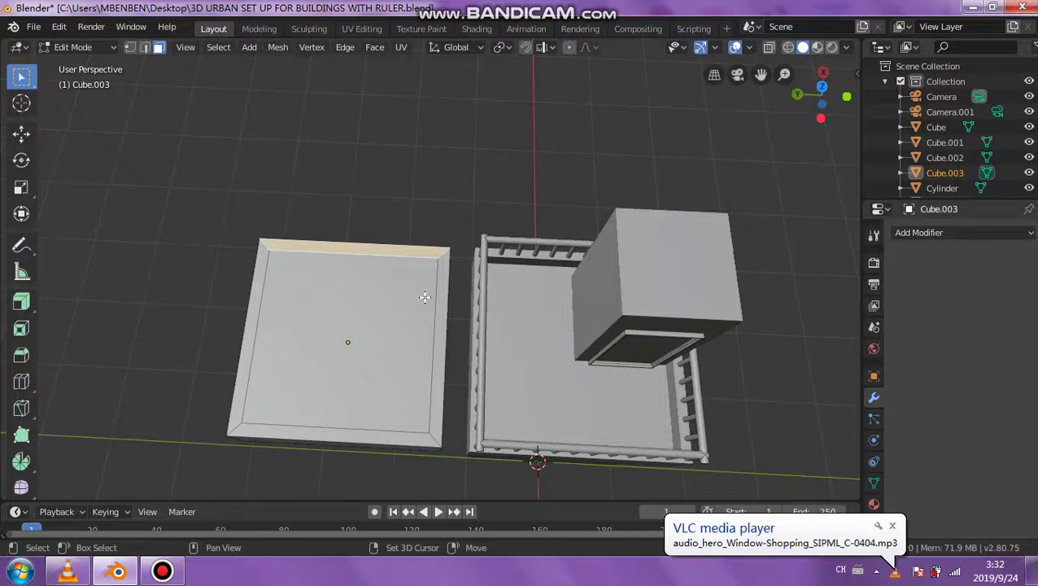
shift+click(439, 301)
shift+click(353, 437)
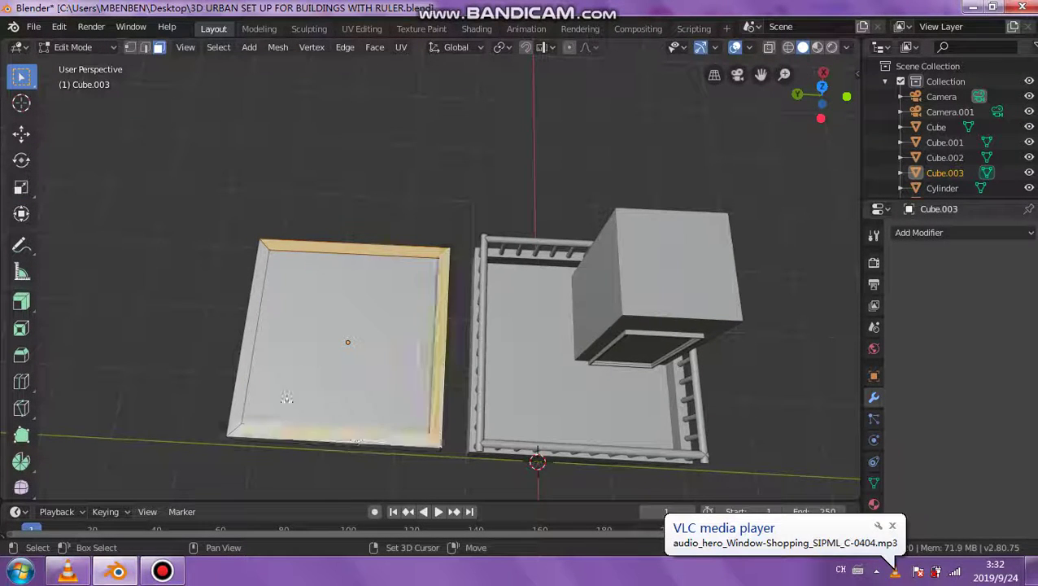
shift+click(242, 378)
middle_drag(241, 378, 285, 281)
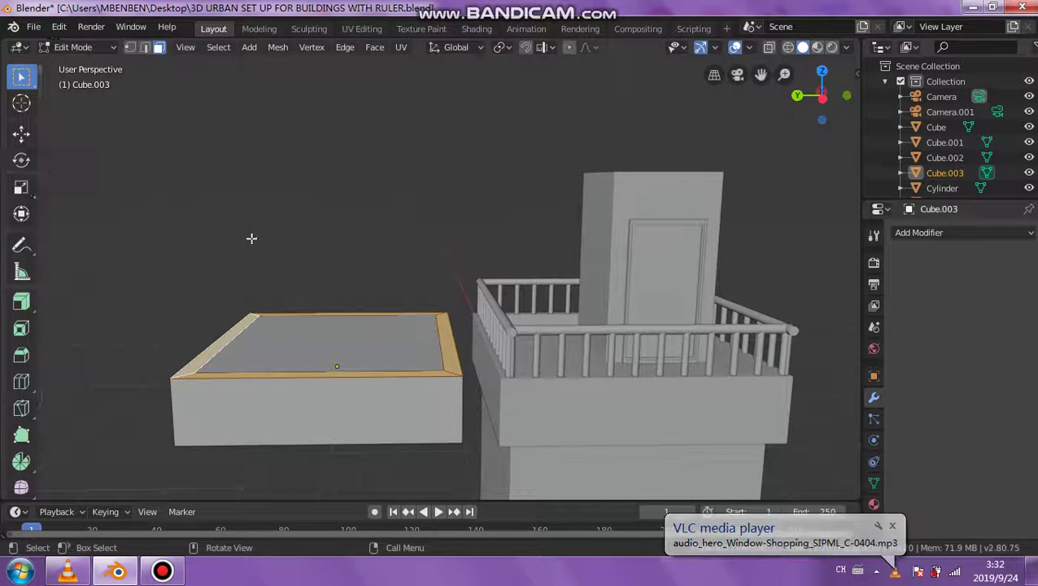
key(ctrl+i)
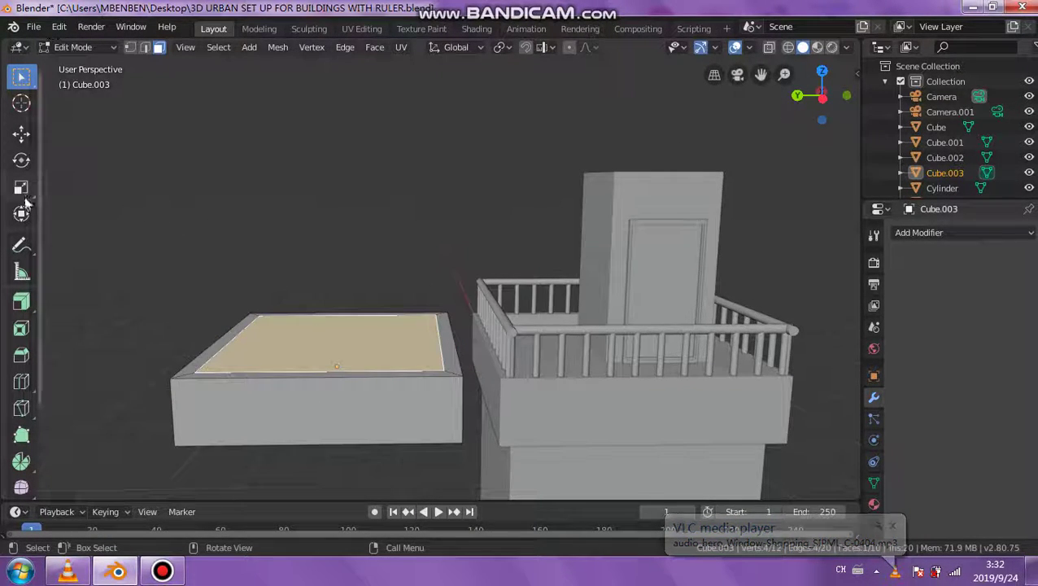
Step: Extrude the inner panel as individual faces and sink it down into a recessed tray
click(23, 303)
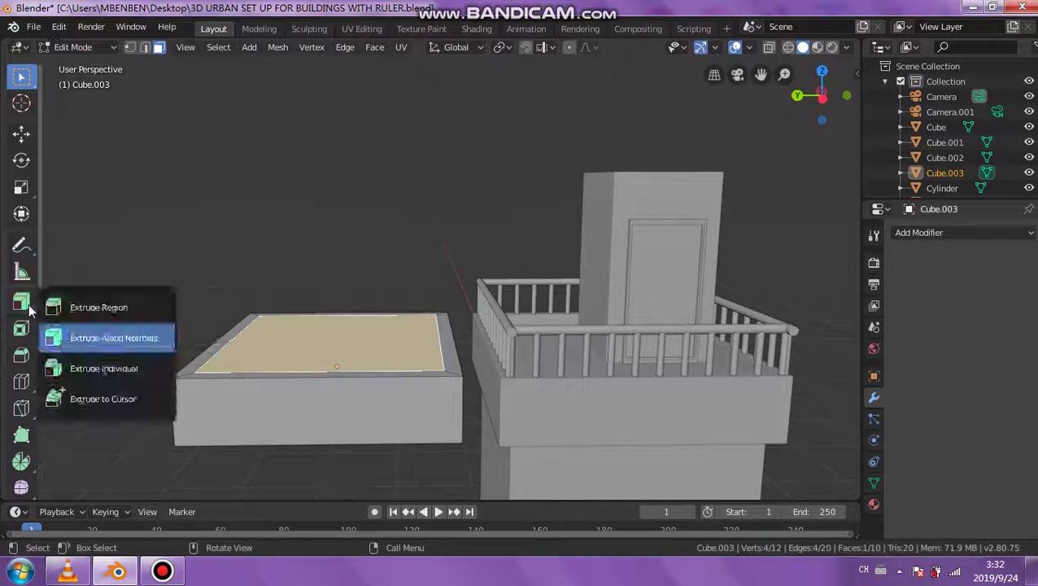
click(62, 366)
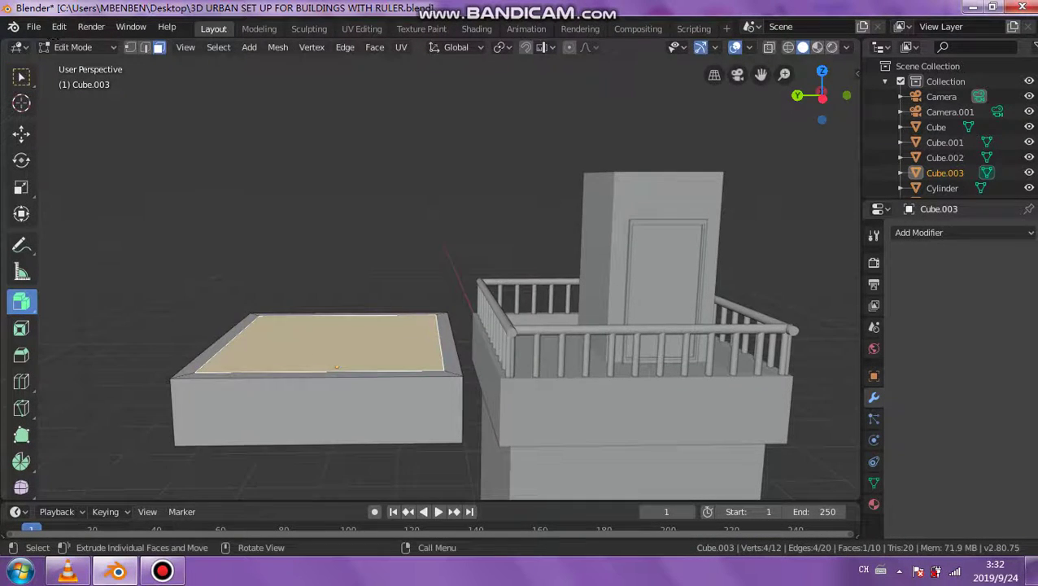
mouse_move(314, 365)
mouse_down()
mouse_move(307, 290)
mouse_move(328, 244)
mouse_move(345, 240)
mouse_up()
mouse_move(345, 240)
middle_down()
mouse_move(325, 359)
mouse_move(492, 359)
mouse_move(392, 357)
middle_up()
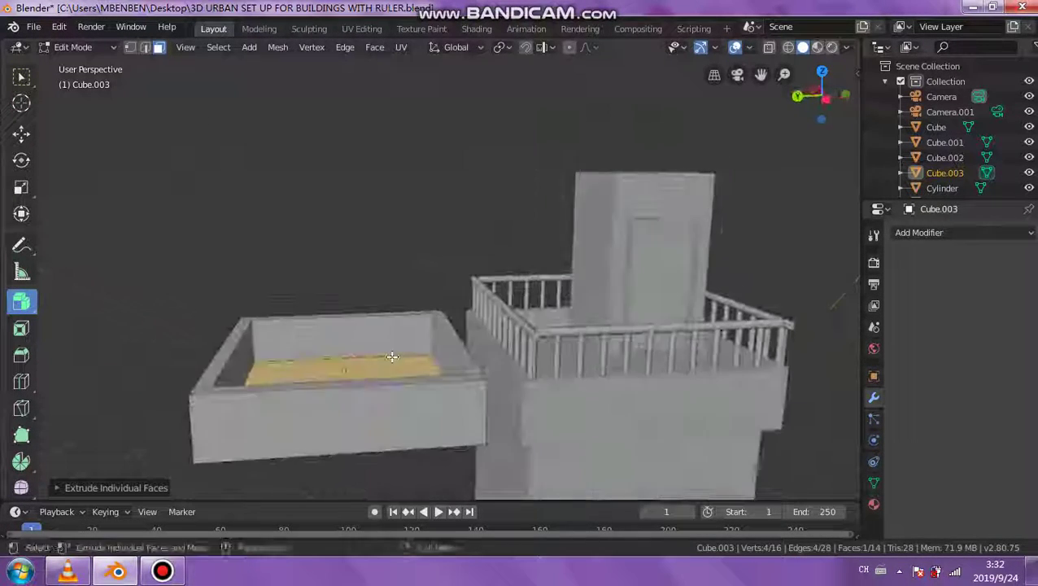
mouse_move(392, 356)
mouse_down()
mouse_move(390, 367)
mouse_move(373, 271)
mouse_up()
mouse_move(373, 271)
middle_down()
mouse_move(368, 334)
mouse_move(417, 342)
middle_up()
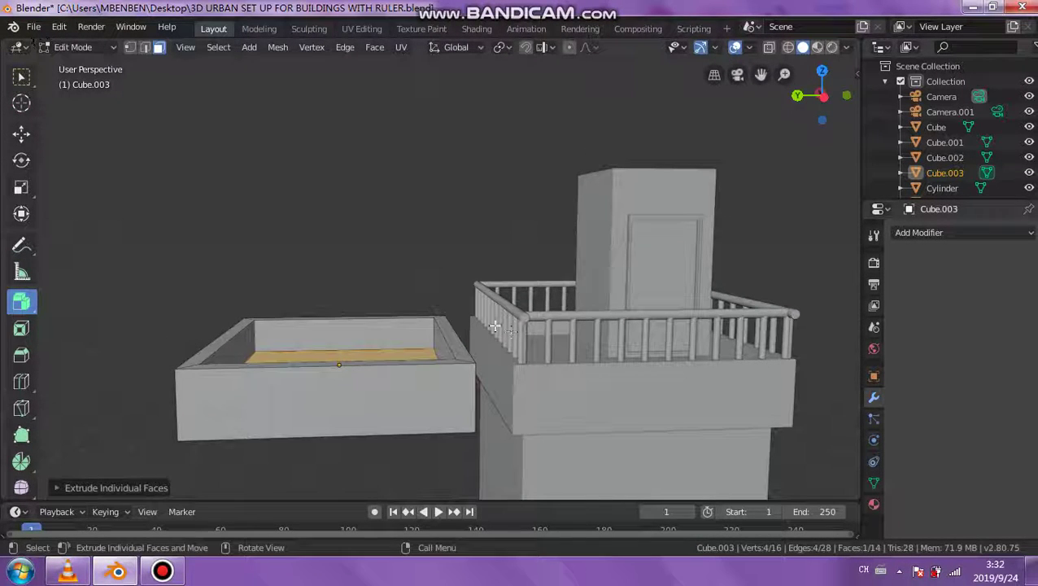
Step: Deselect all faces and return to Object Mode
key(w)
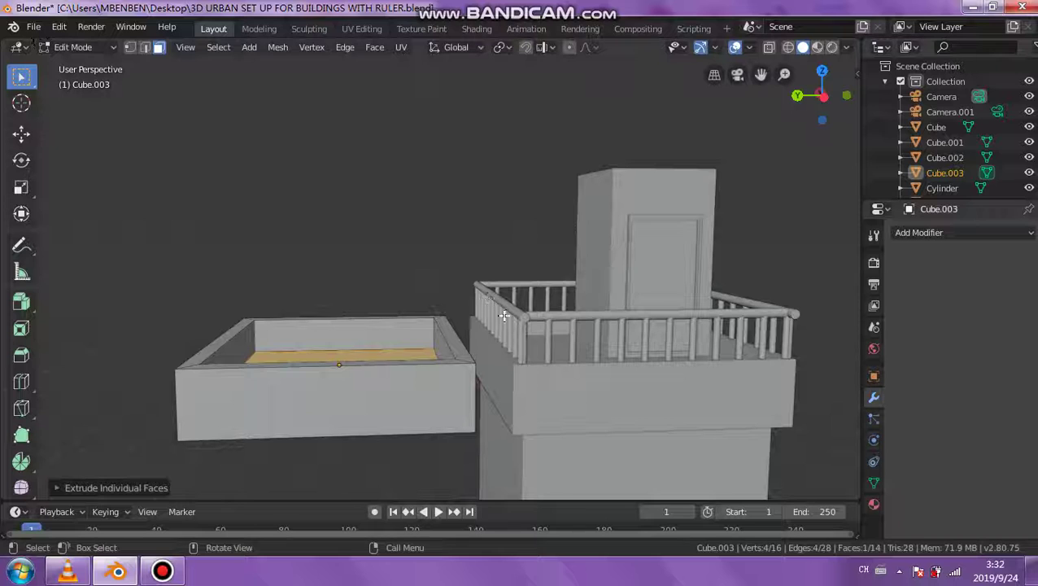
key(alt+a)
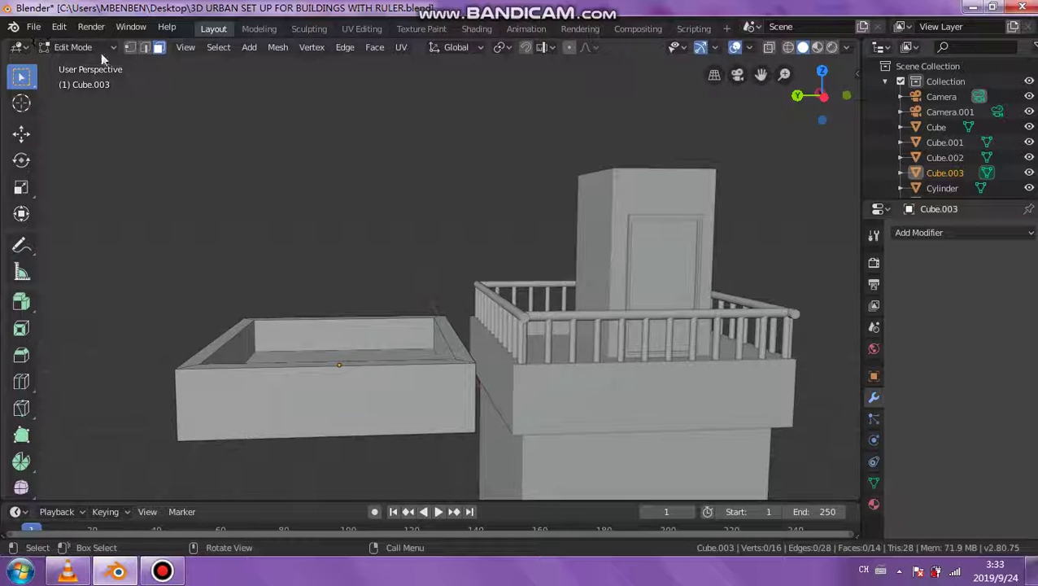
click(100, 51)
click(57, 65)
Step: Select all four sections of the balcony railing
click(507, 322)
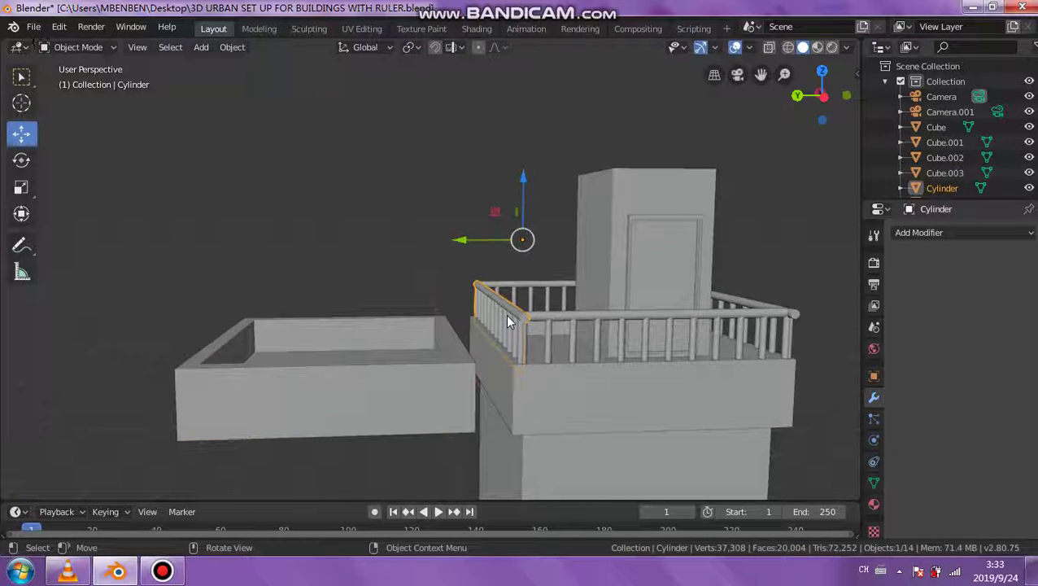
shift+click(578, 319)
shift+click(730, 303)
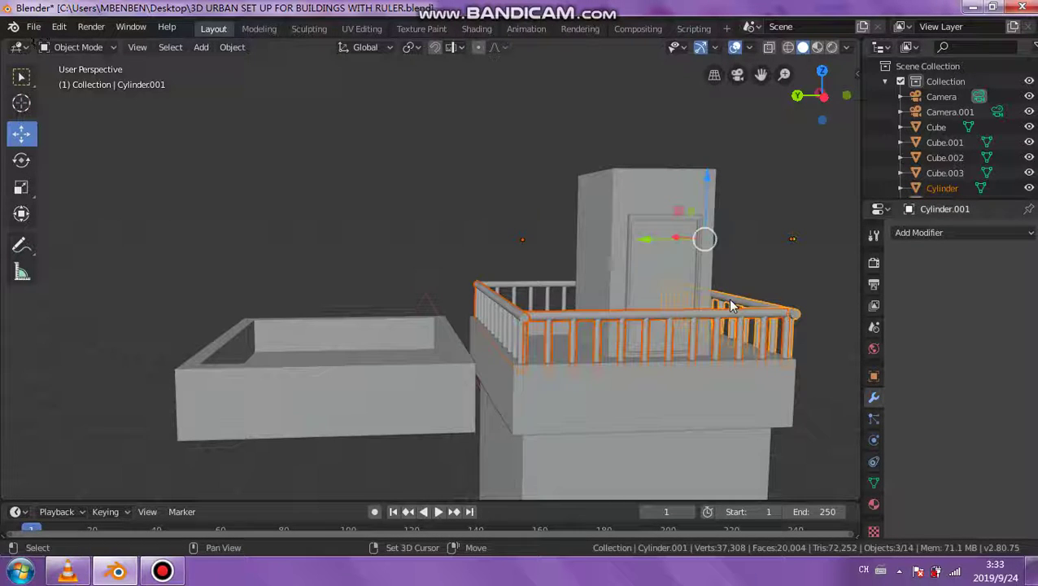
shift+click(548, 285)
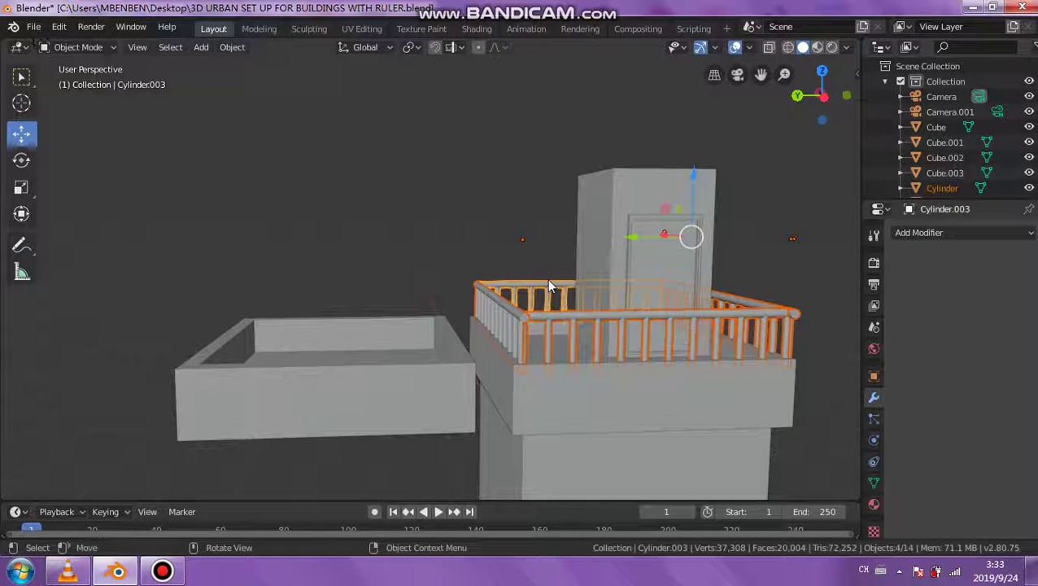
middle_drag(521, 324, 507, 323)
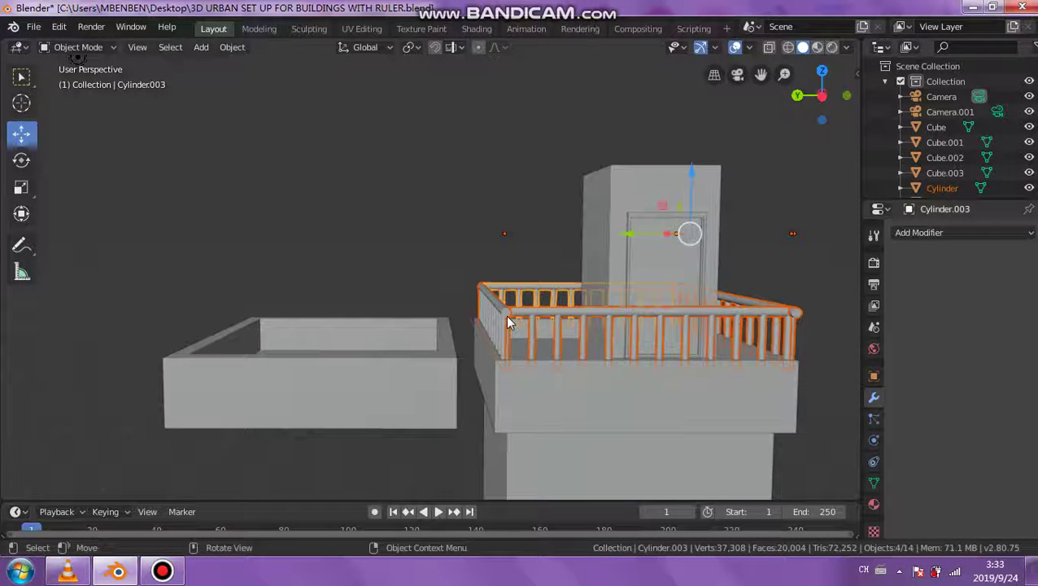
Step: Duplicate the railing and move the copy about 2.47 m along Y onto the recessed slab
key(shift+d)
key(y)
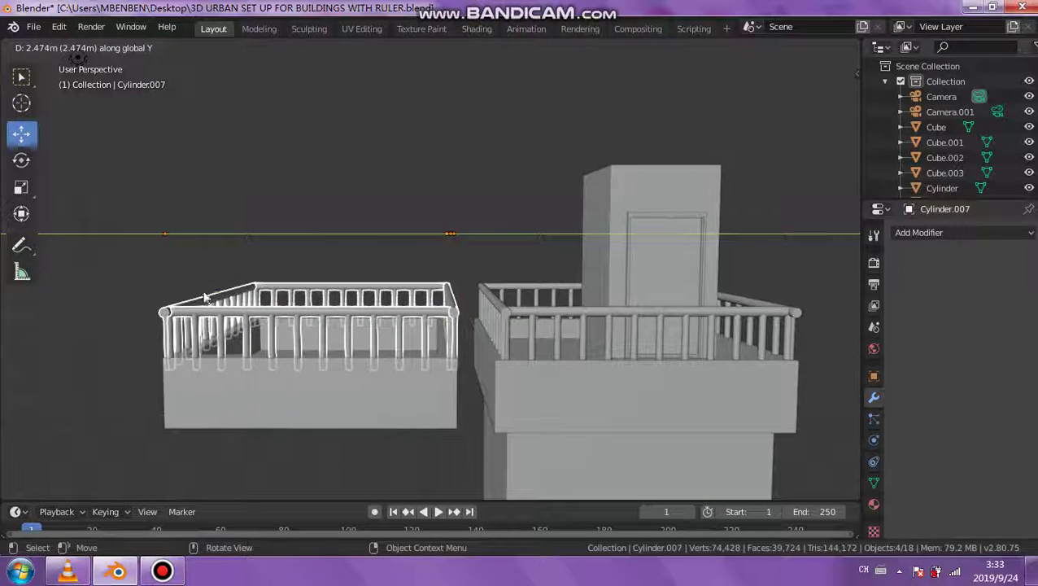
click(206, 297)
mouse_move(272, 371)
middle_down()
mouse_move(241, 370)
mouse_move(301, 371)
mouse_move(326, 391)
middle_up()
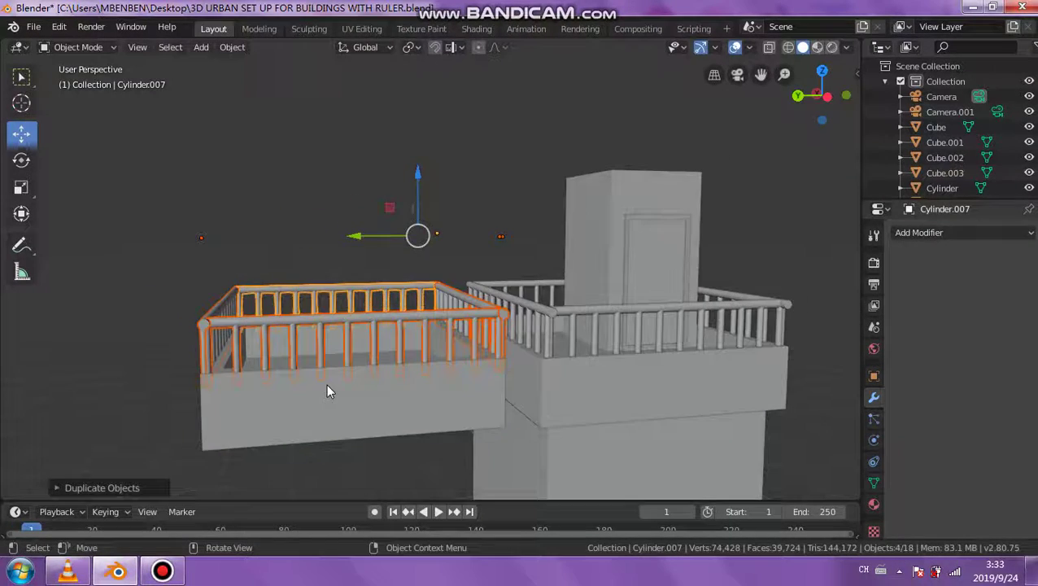